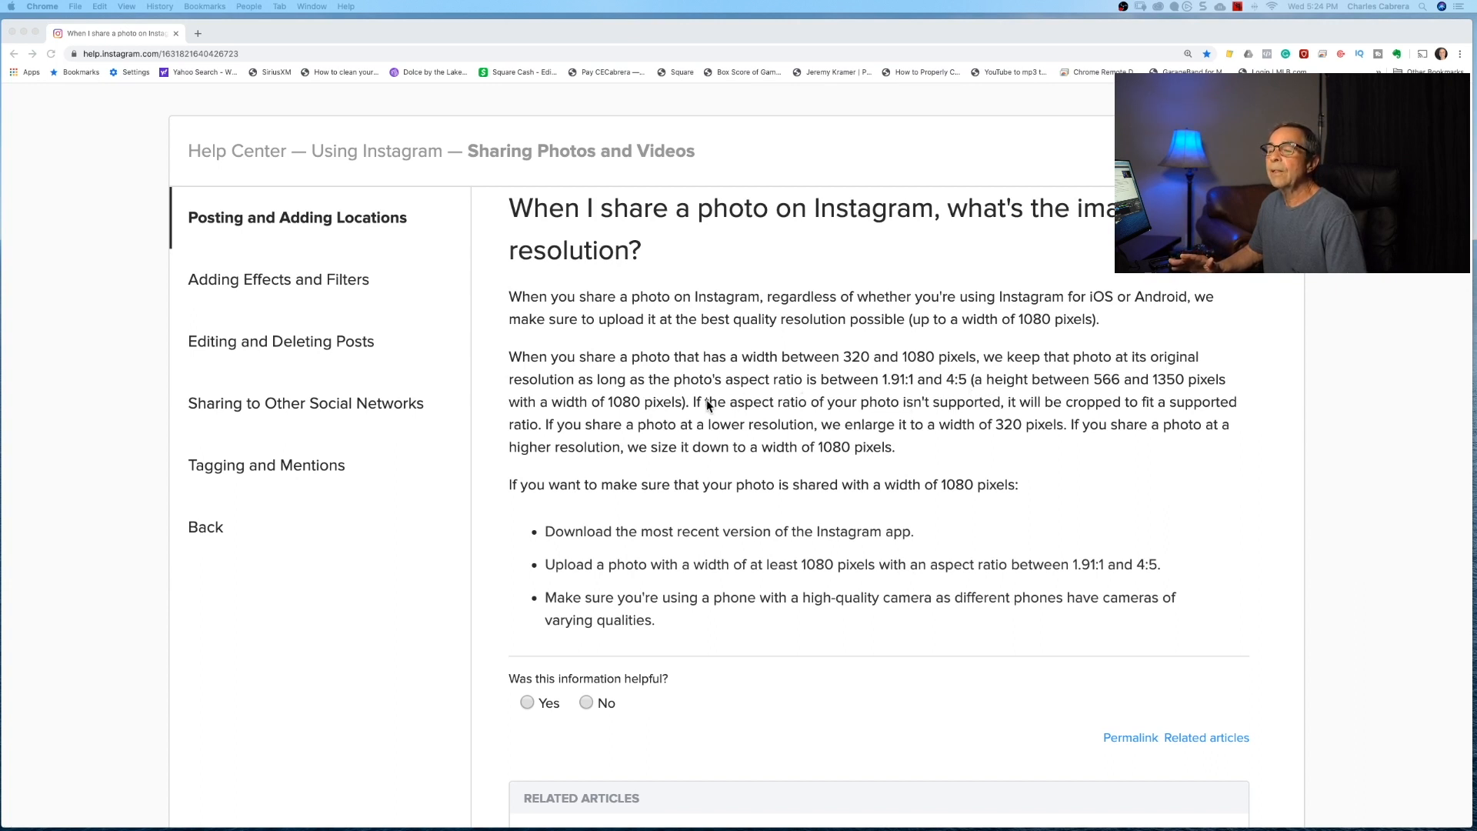
# Step: Examine the help article's rules on supported aspect ratios and how lower- and higher-resolution photos are resized
pyautogui.moveTo(694, 402); pyautogui.dragTo(1188, 419)
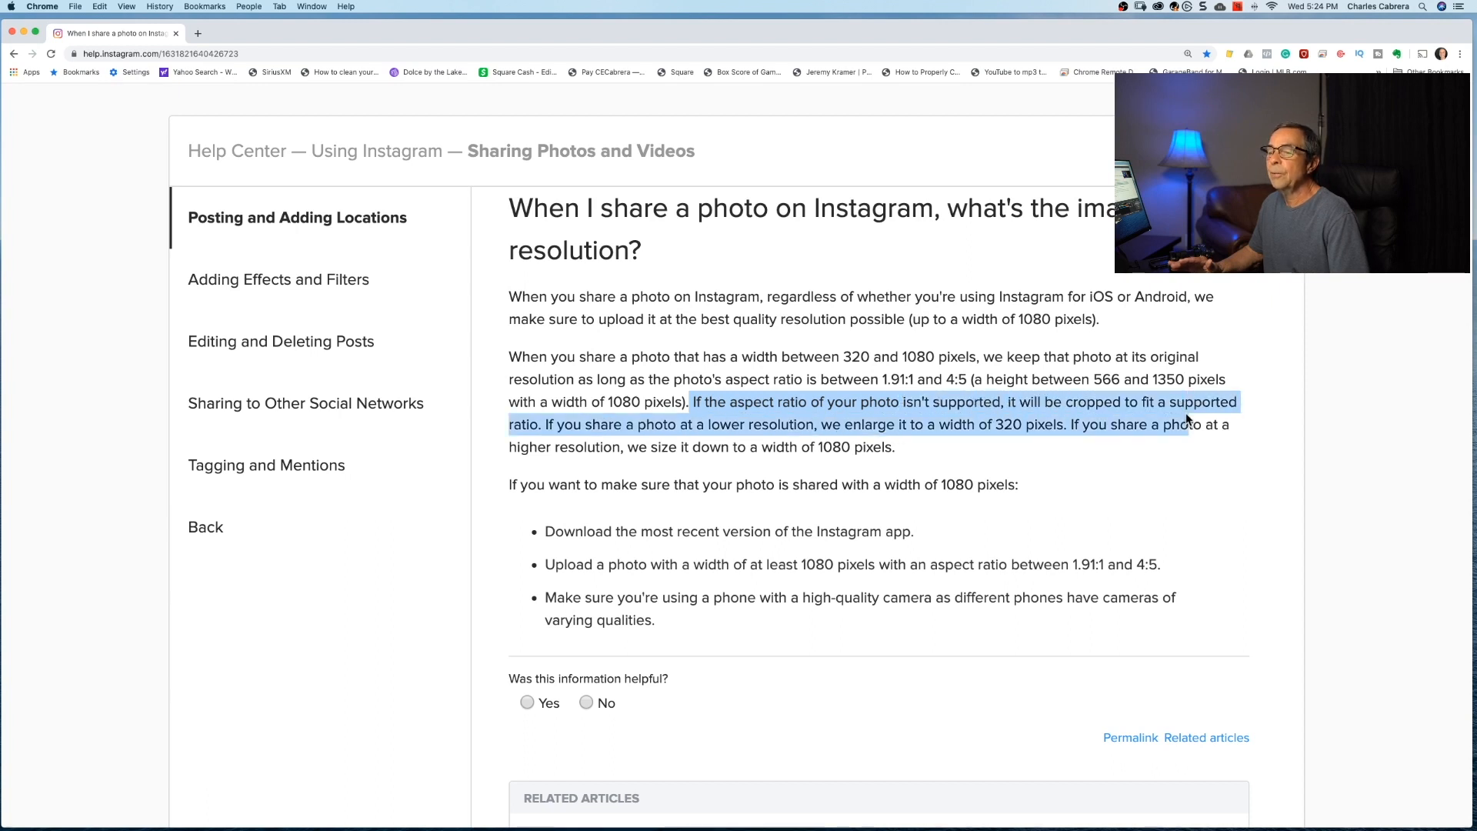
pyautogui.click(510, 447)
pyautogui.moveTo(543, 428); pyautogui.dragTo(1208, 437)
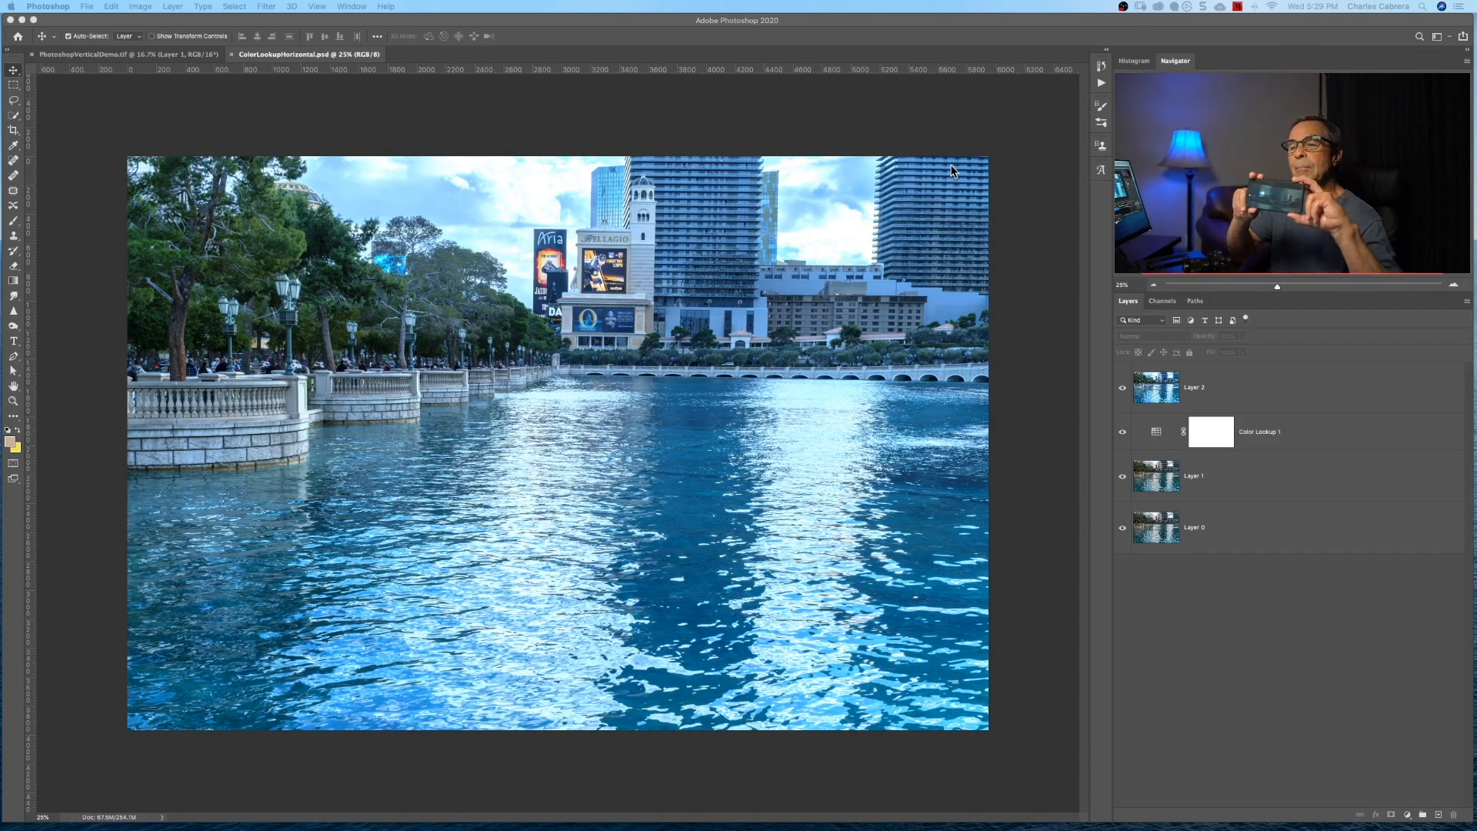
# Step: Start a crop of the horizontal photo with a 1.91:1 aspect ratio
pyautogui.click(13, 131)
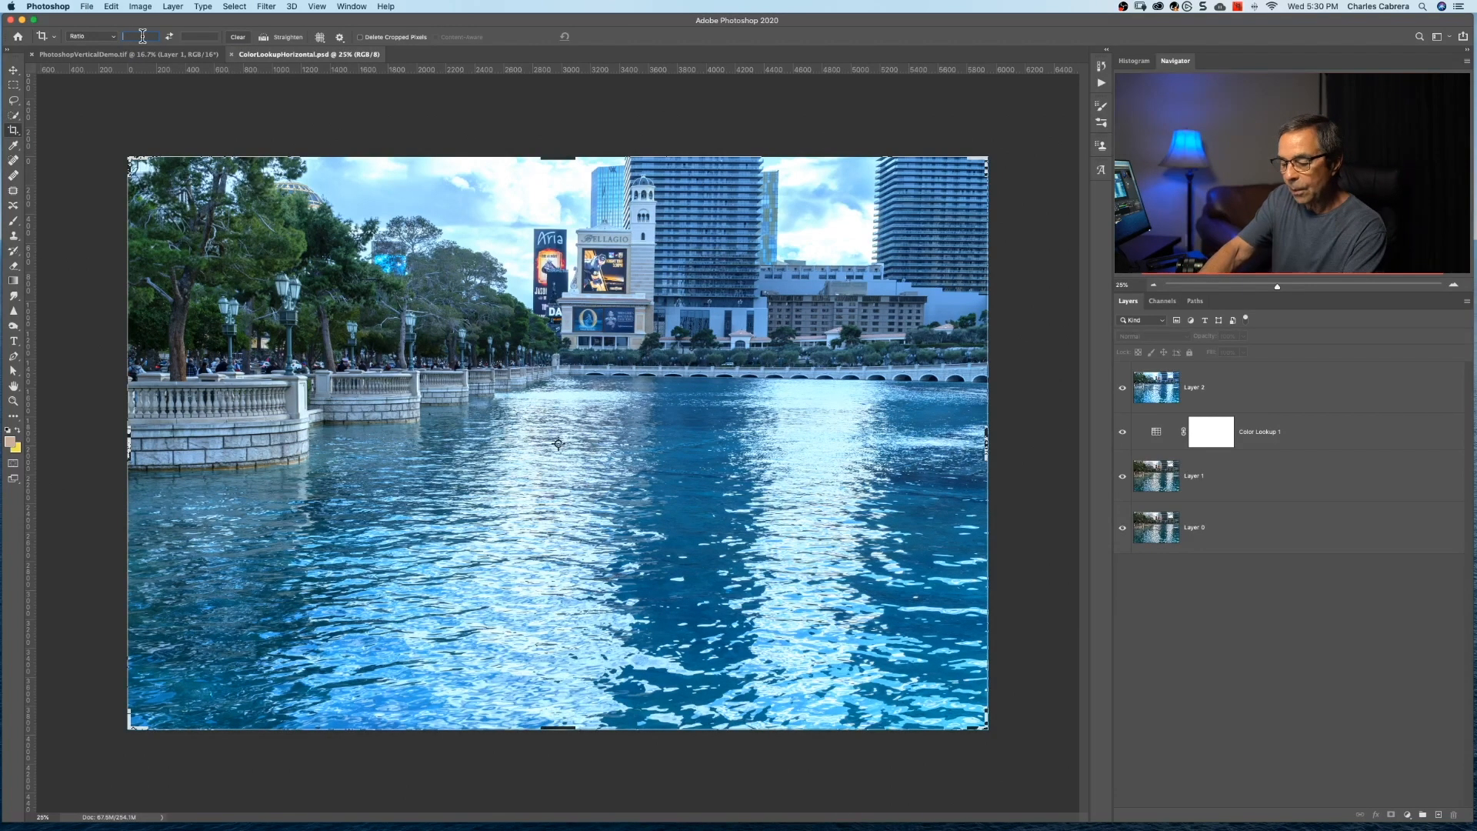
pyautogui.write('1.91')
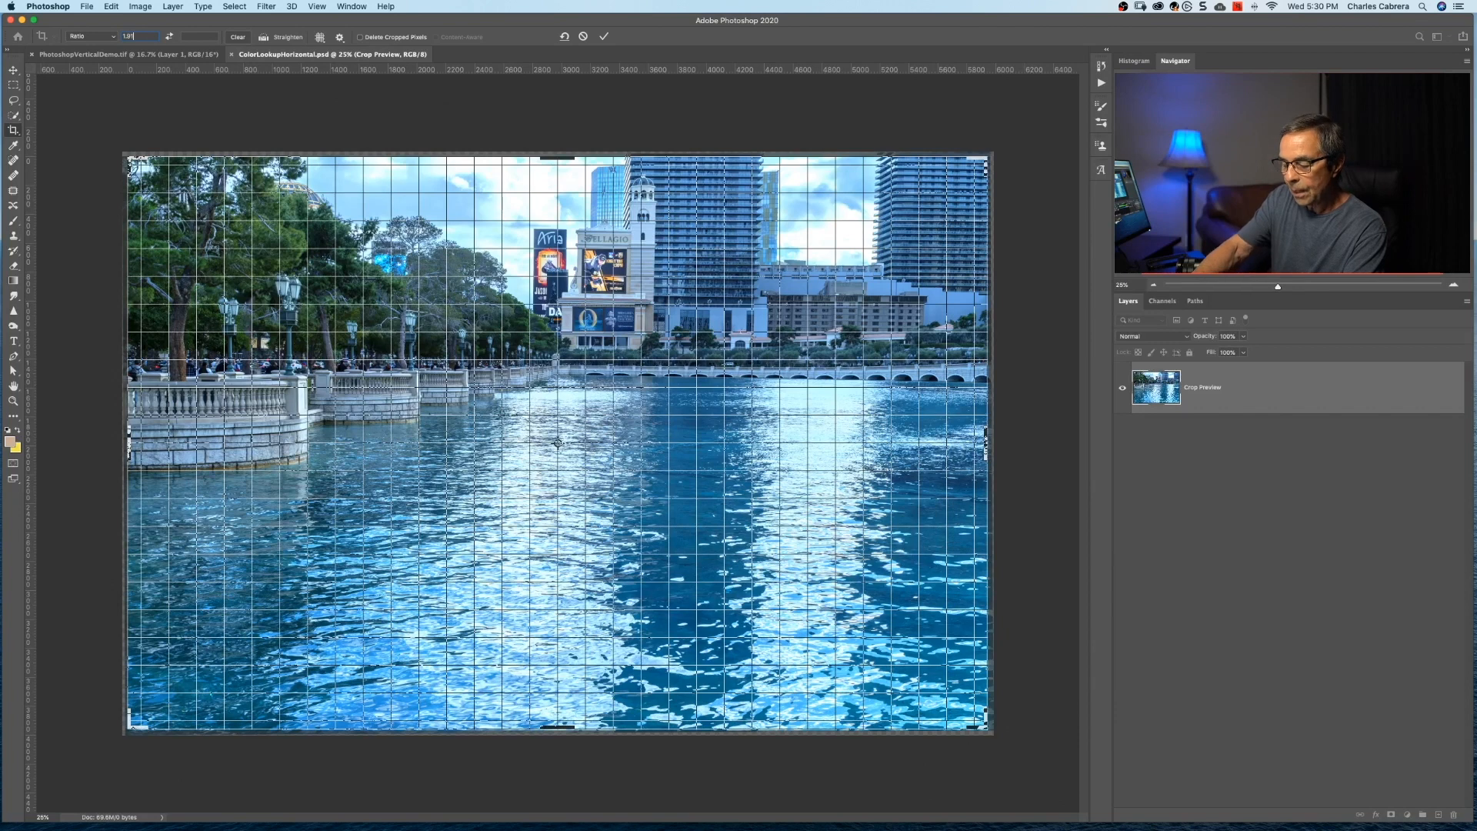
pyautogui.click(194, 36)
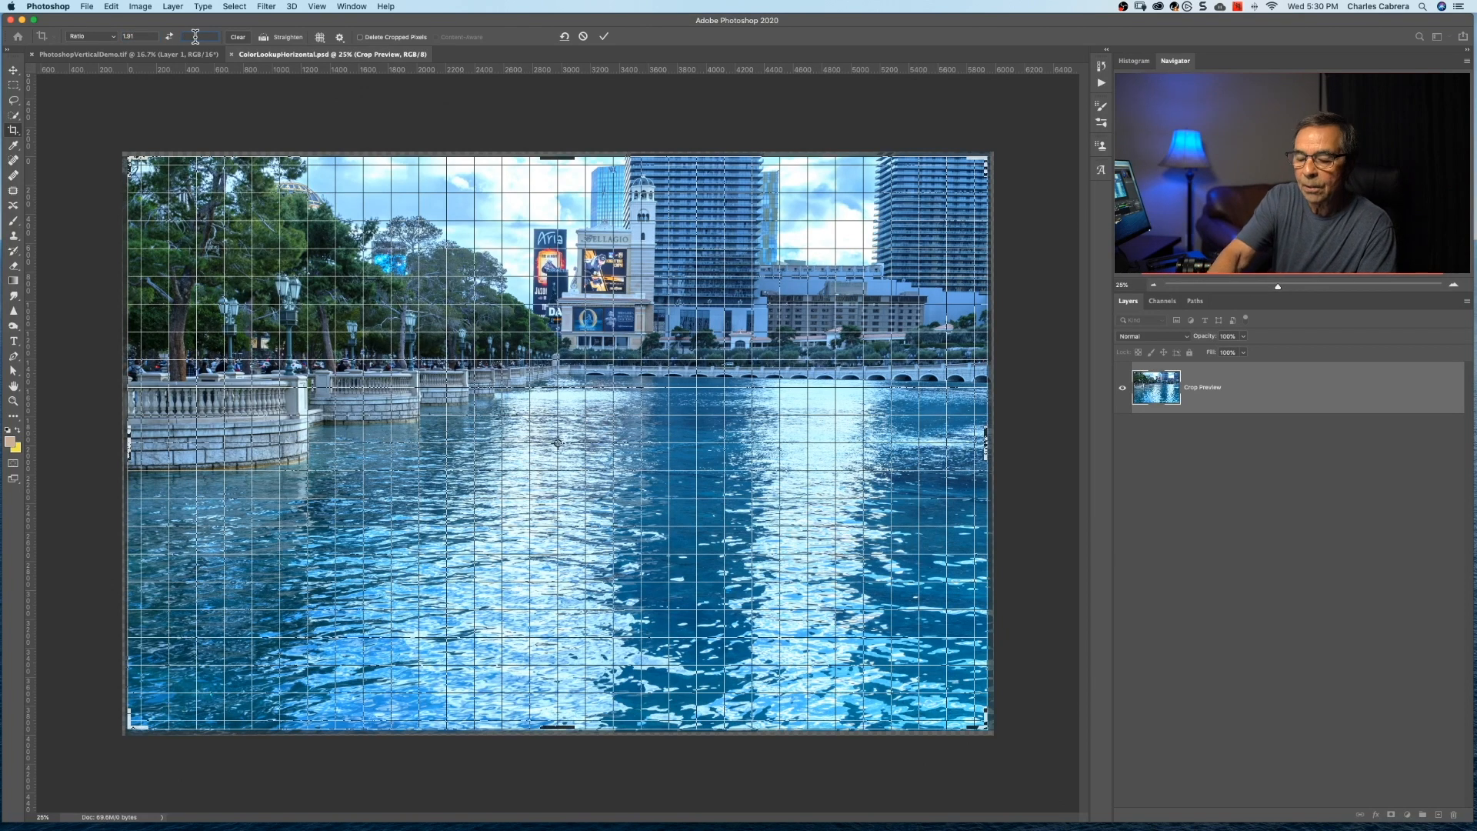
pyautogui.write('1')
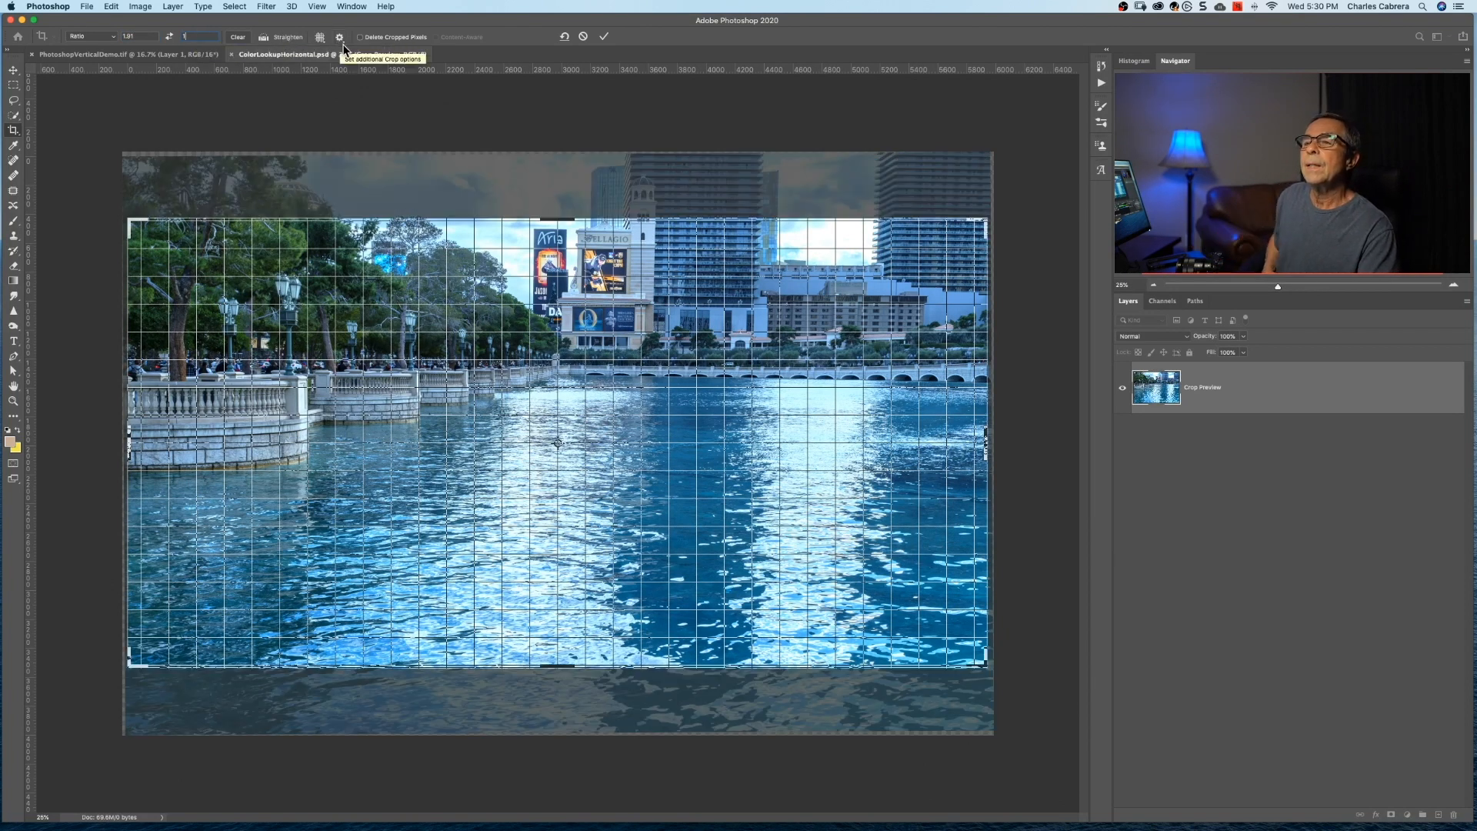
# Step: Show a Rule of Thirds crop overlay, move the photo down in the crop frame to keep the sky, and apply the crop
pyautogui.click(320, 37)
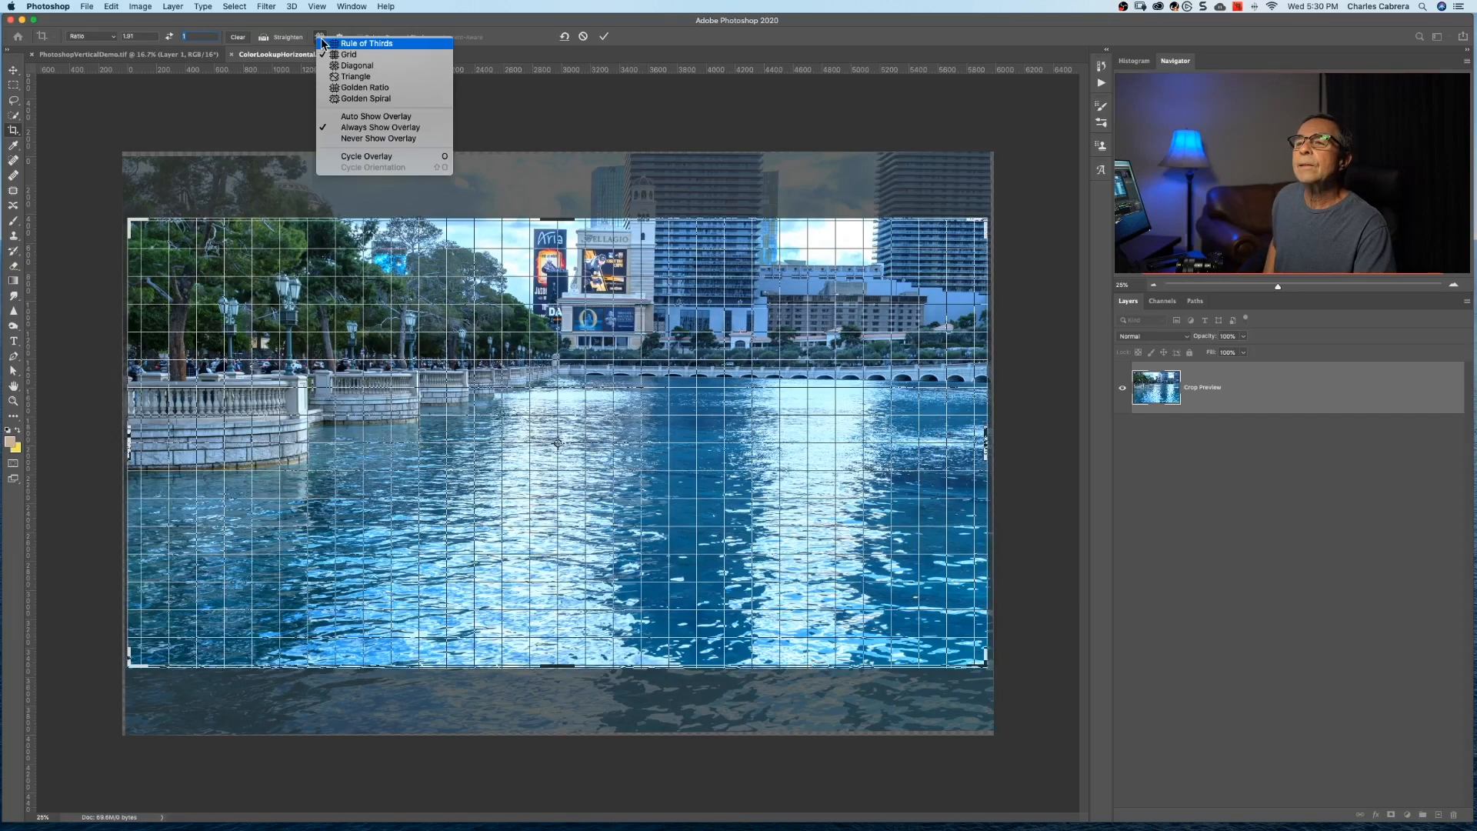
pyautogui.click(354, 43)
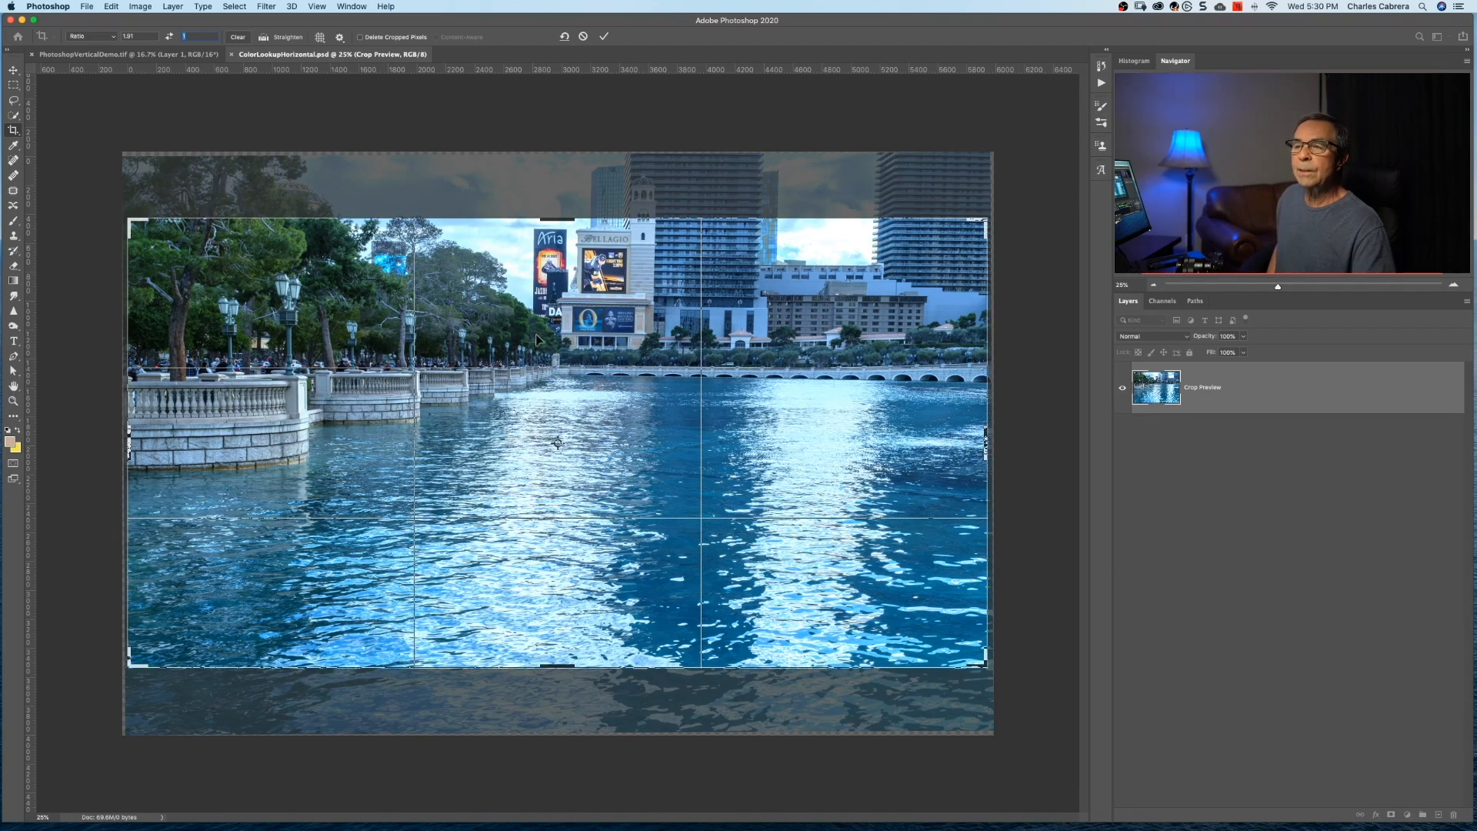
pyautogui.moveTo(536, 335); pyautogui.dragTo(524, 413)
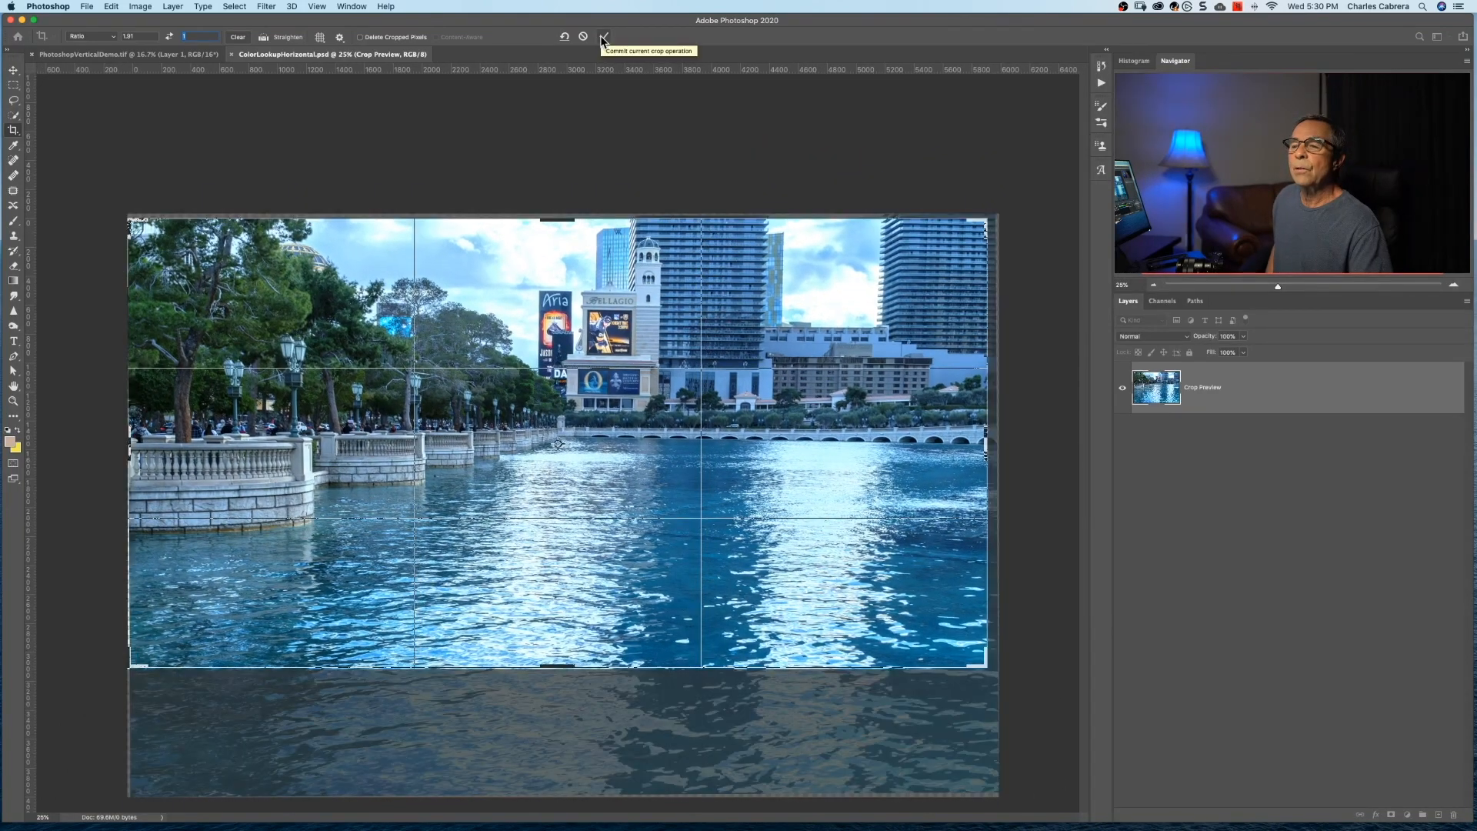
pyautogui.click(605, 37)
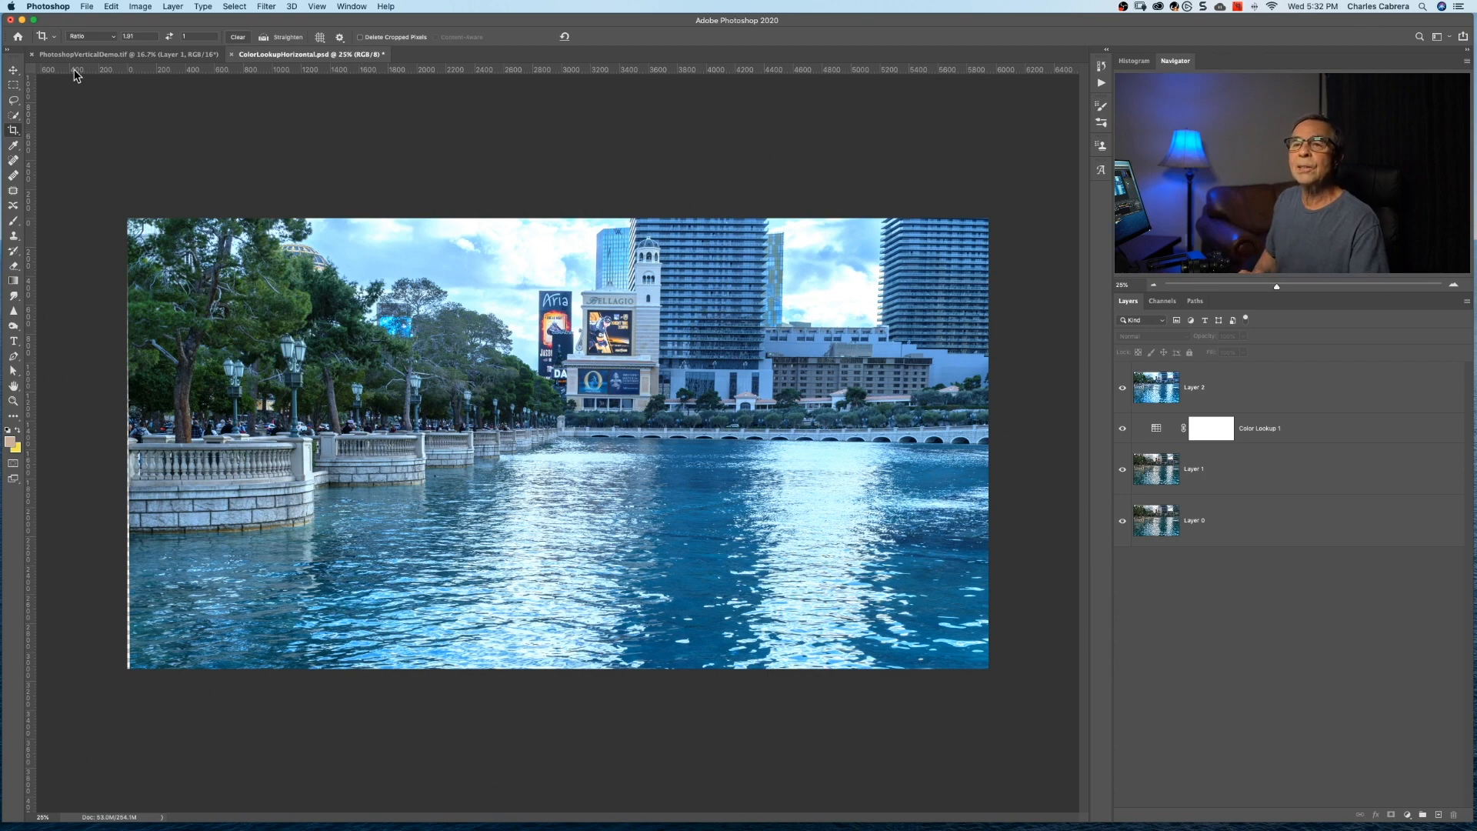
# Step: Clear the crop ratio and recrop the horizontal photo to 4:5, moving the photo left within the frame to include more of the buildings
pyautogui.click(113, 36)
pyautogui.click(237, 37)
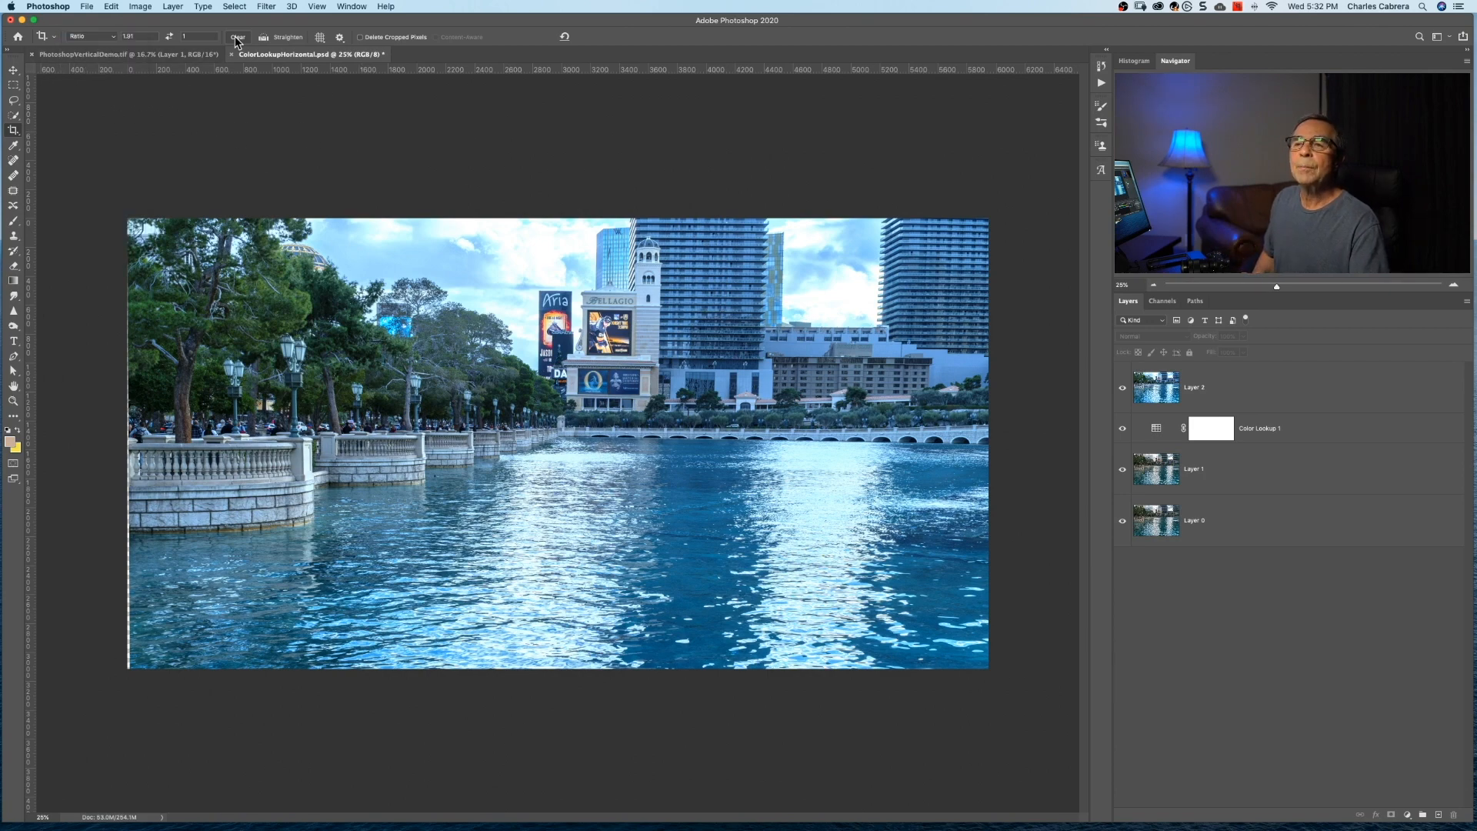
pyautogui.click(237, 37)
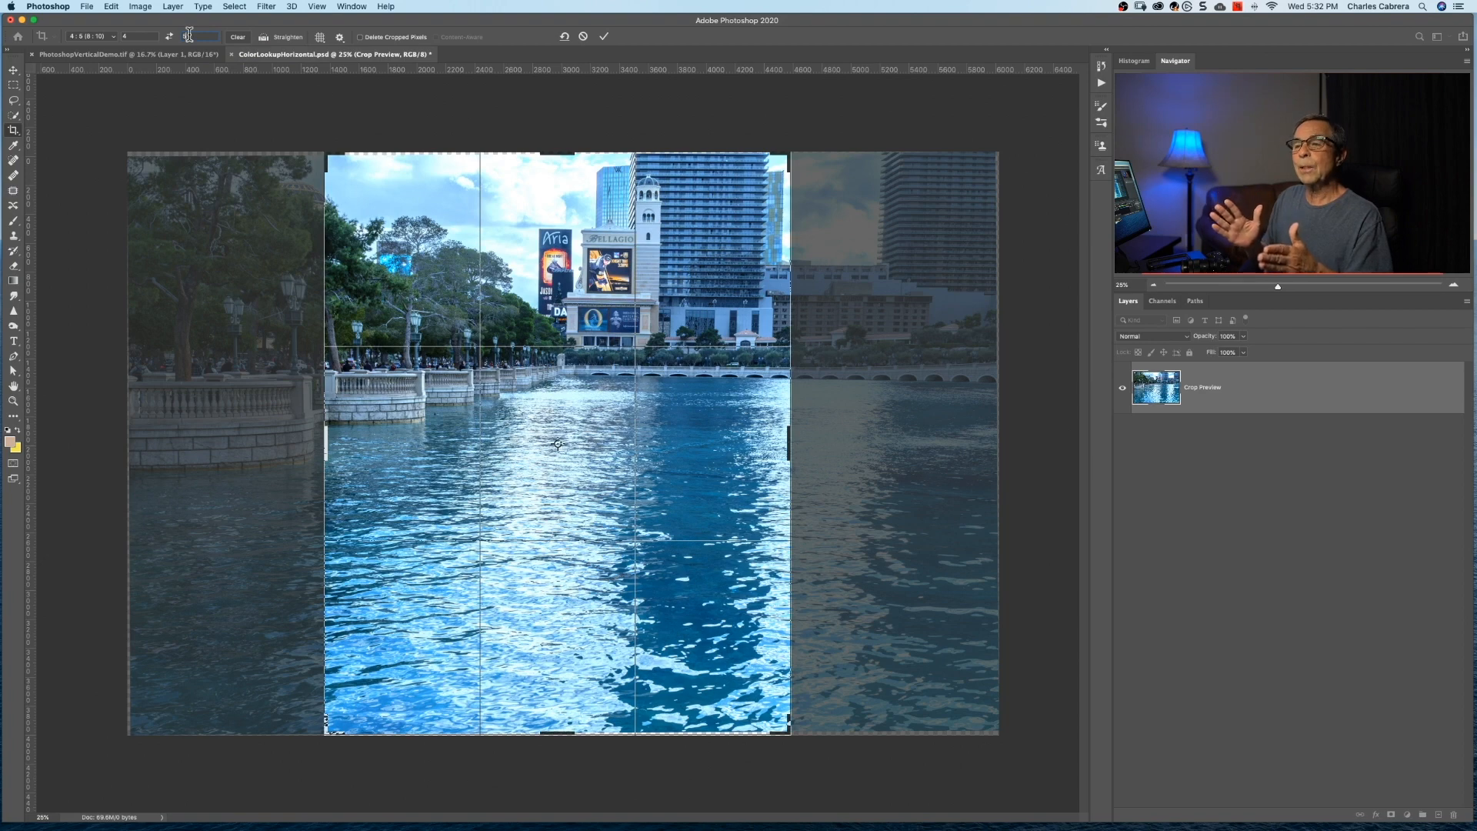
pyautogui.moveTo(657, 278); pyautogui.dragTo(592, 273)
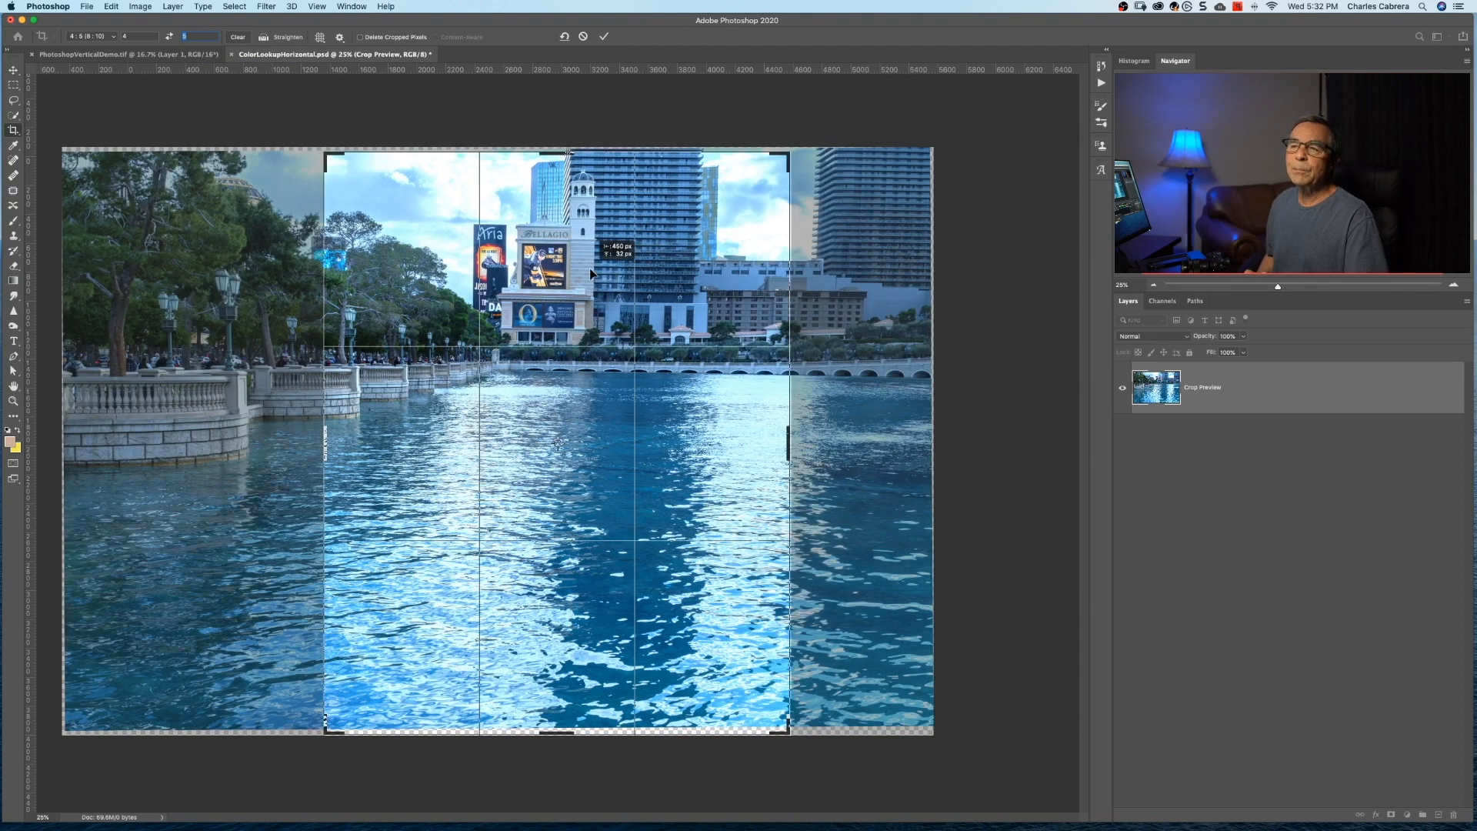
pyautogui.moveTo(593, 273); pyautogui.dragTo(593, 273)
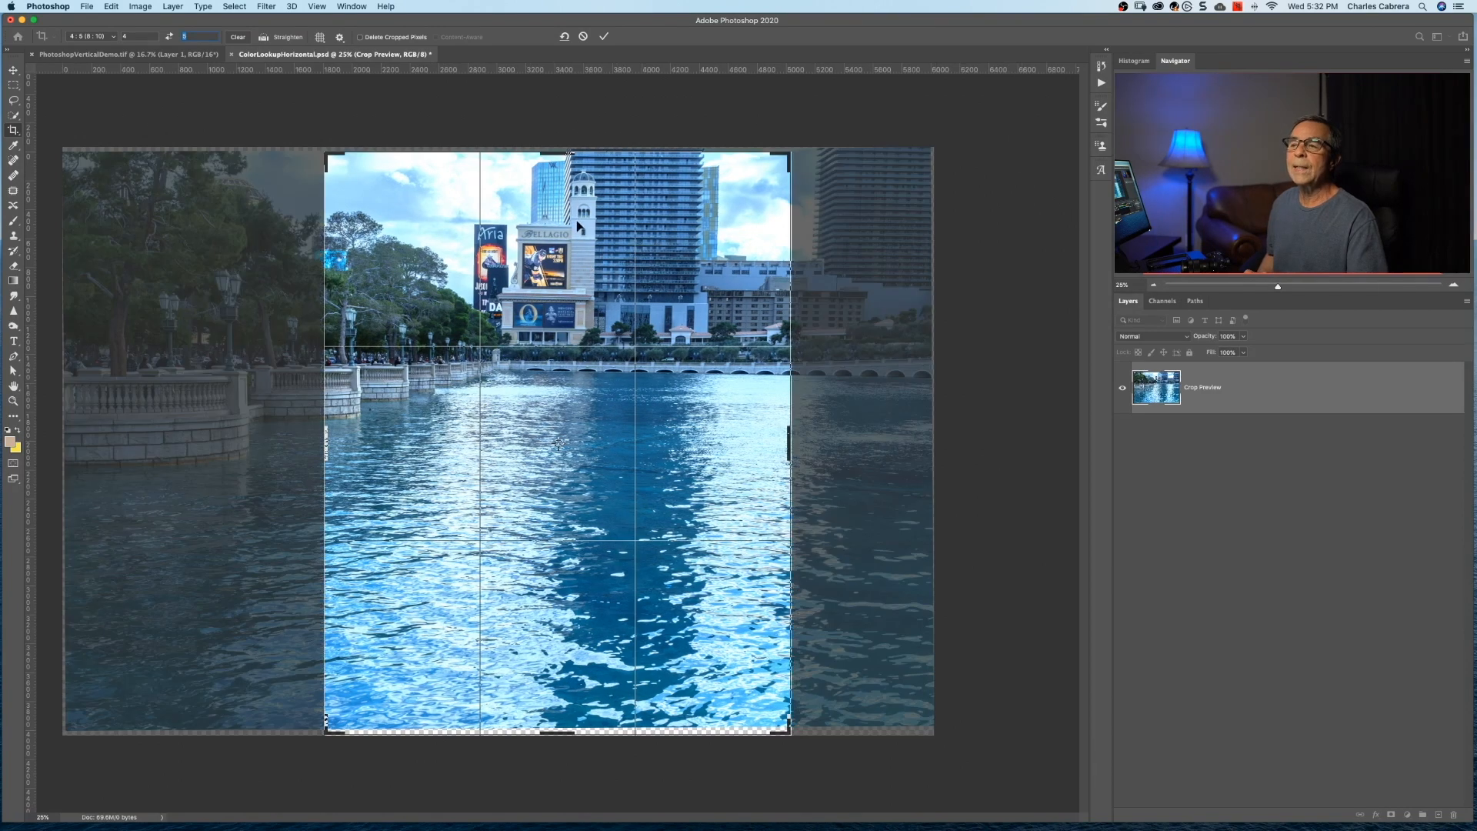
pyautogui.click(605, 36)
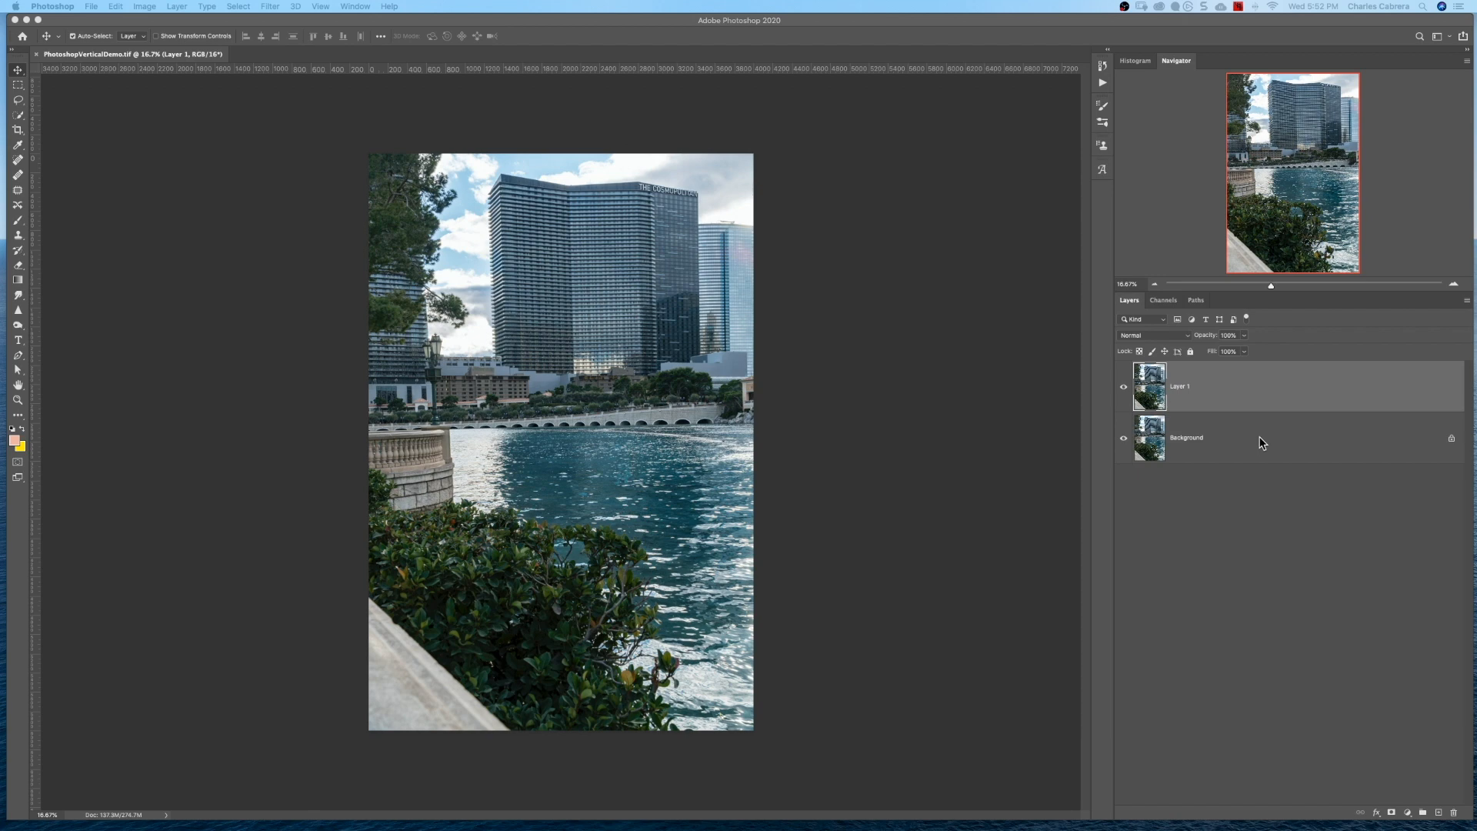
# Step: Set the vertical photo's color mode to RGB Color
pyautogui.click(146, 8)
pyautogui.moveTo(153, 21)
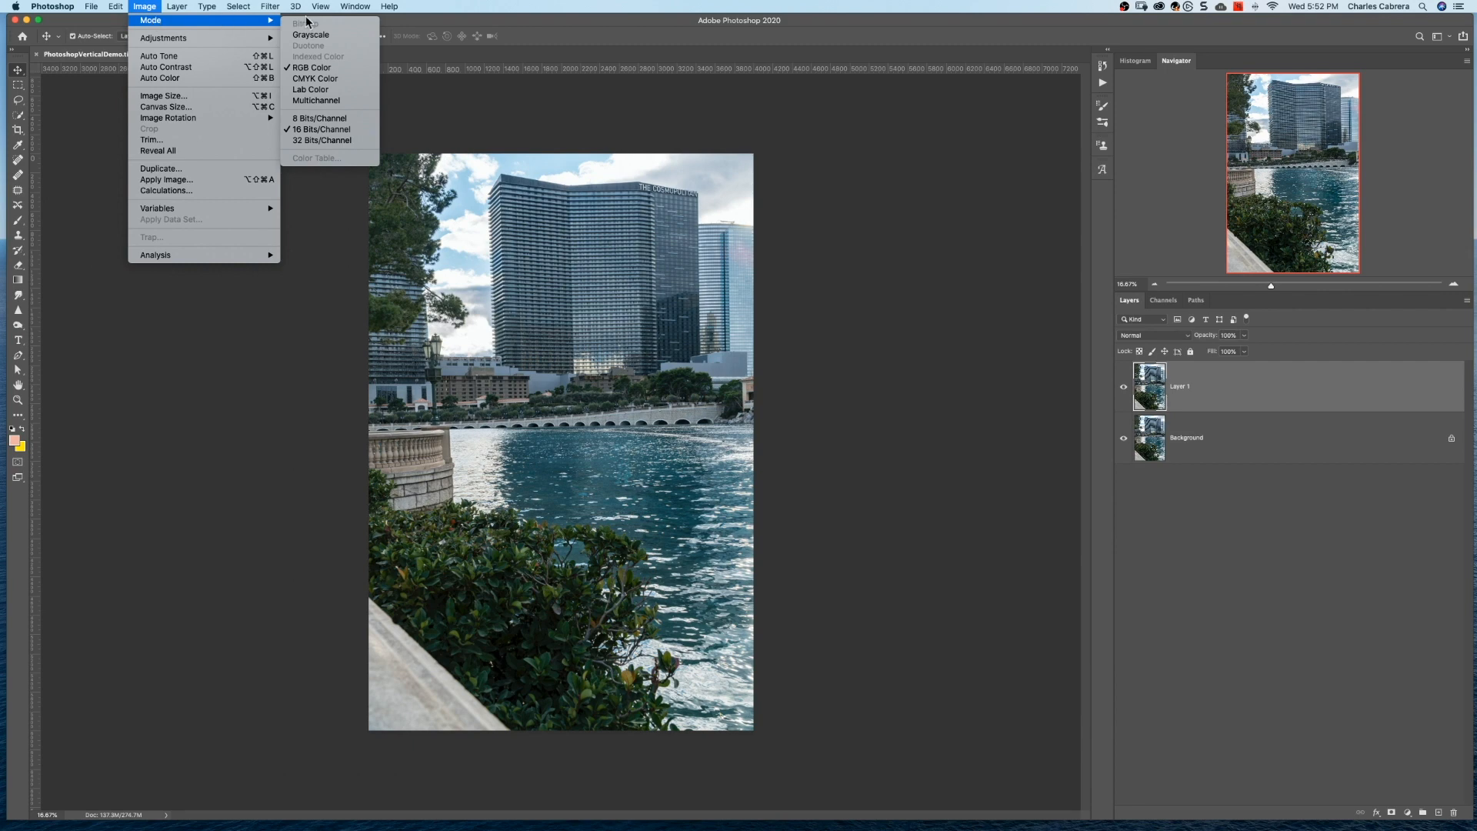
pyautogui.click(315, 67)
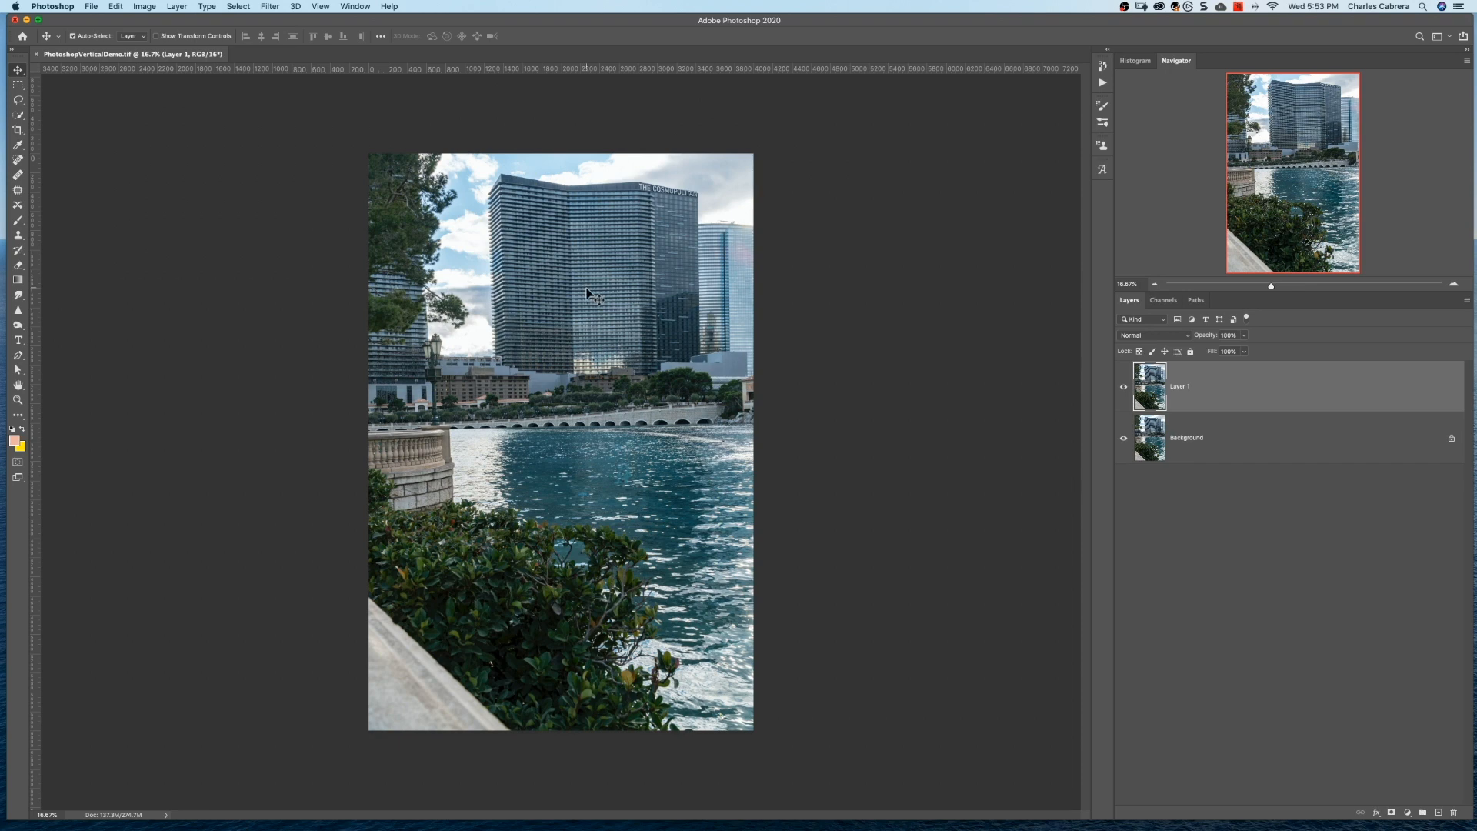
# Step: Add a Color Lookup adjustment layer above Layer 1 using the Crisp_Winter.look 3D LUT
pyautogui.click(1408, 812)
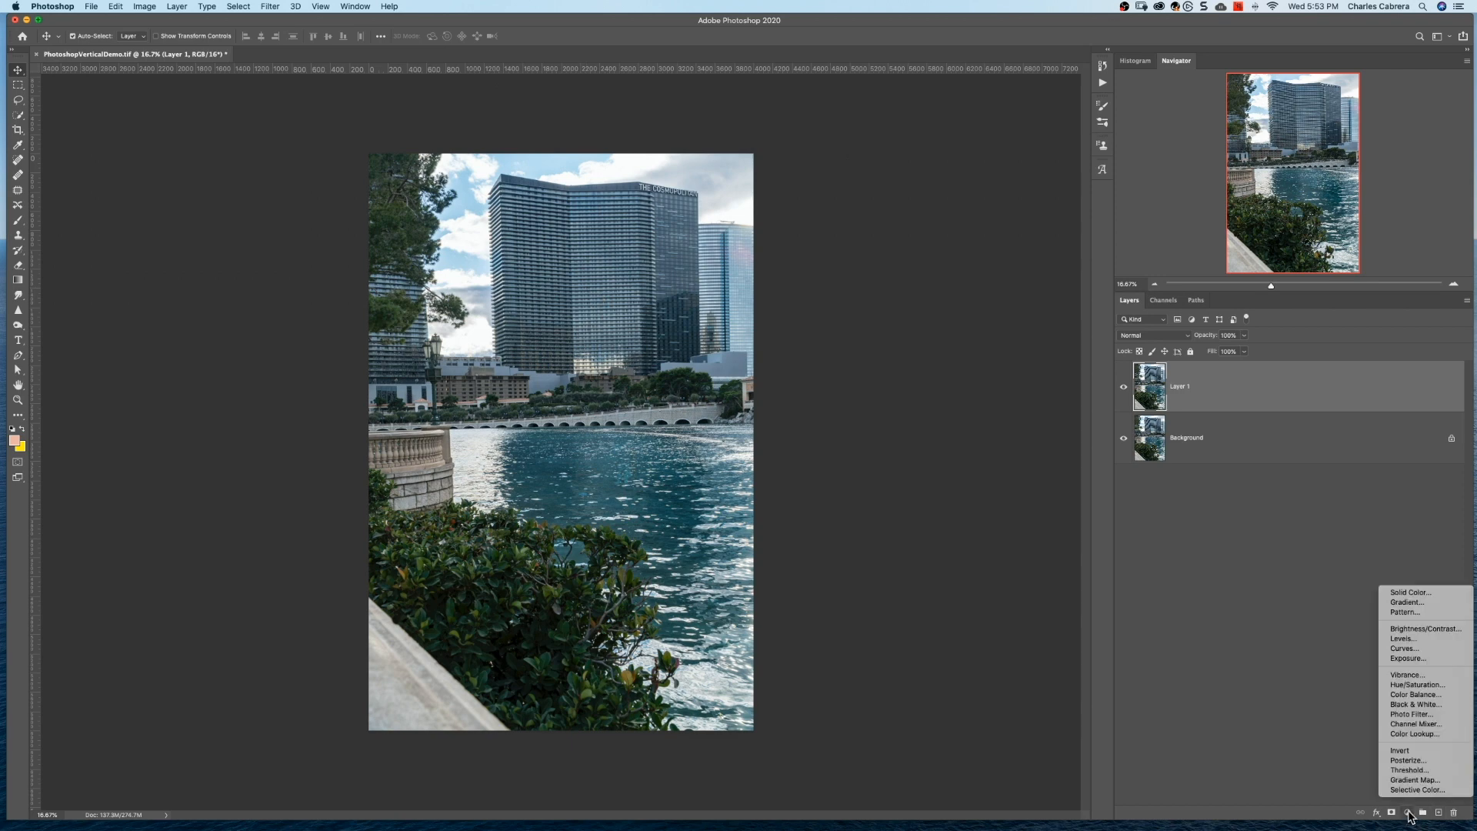
pyautogui.click(1405, 733)
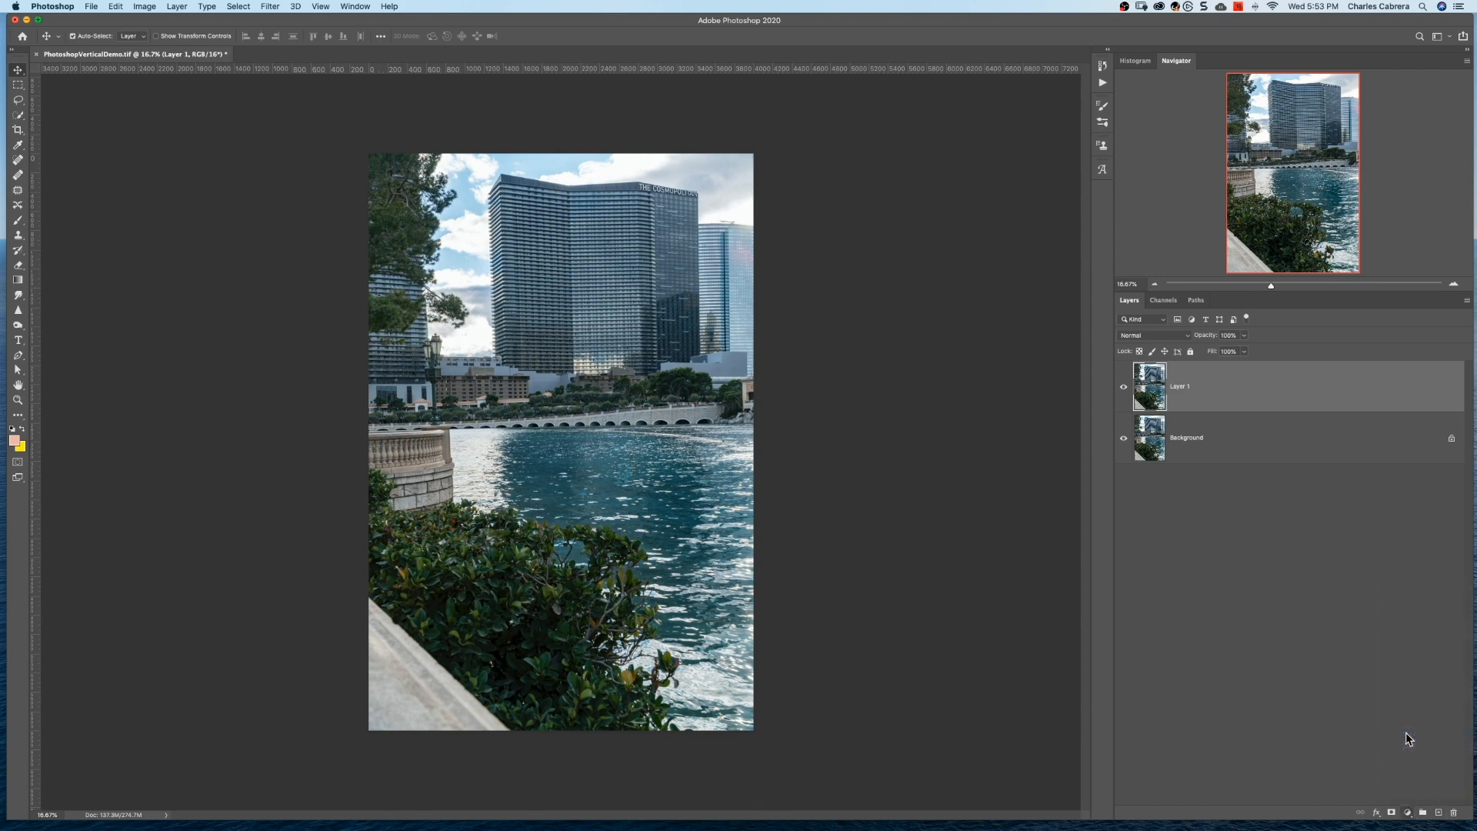
pyautogui.click(1004, 206)
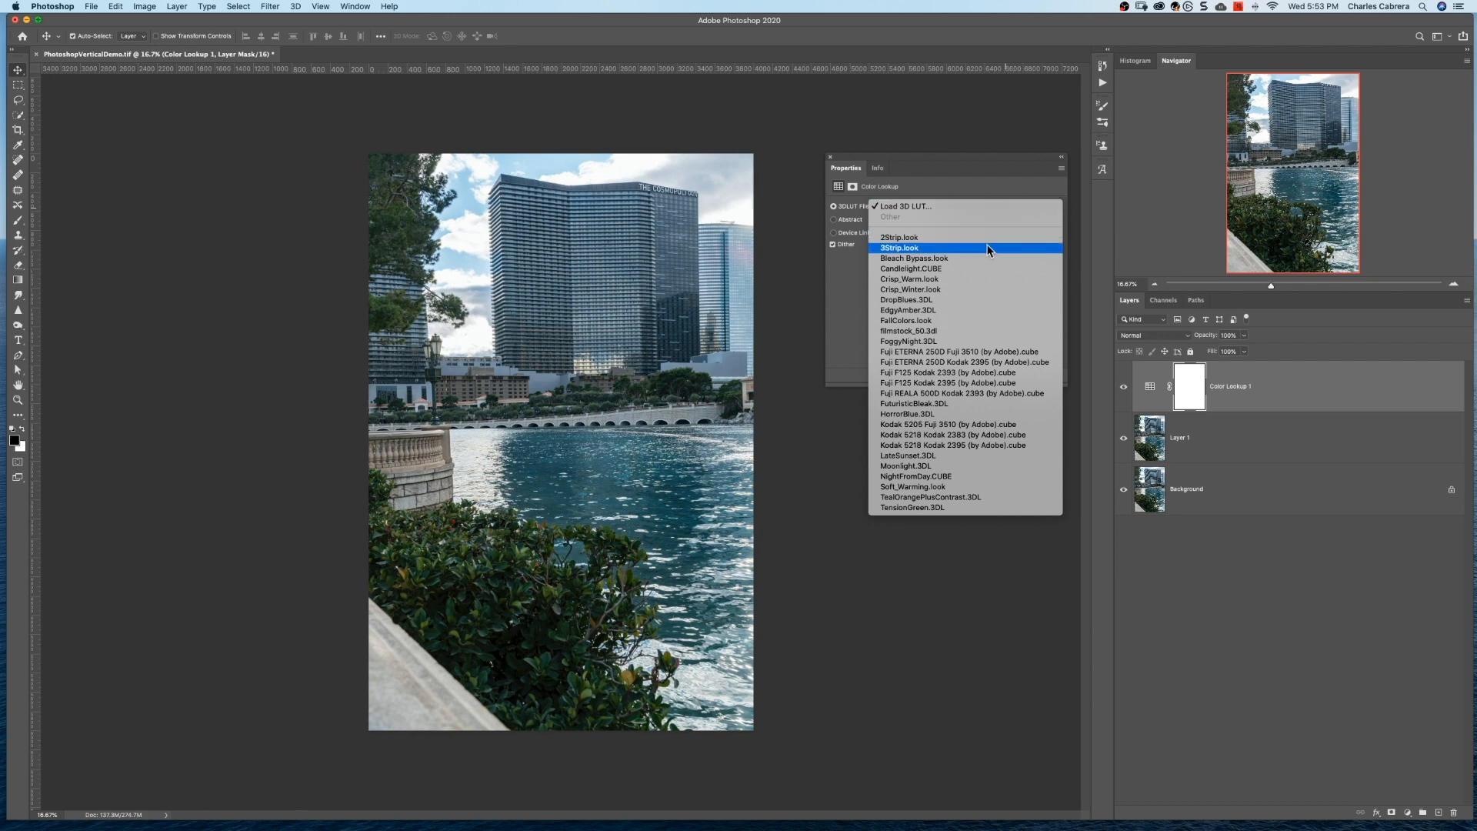
pyautogui.click(941, 290)
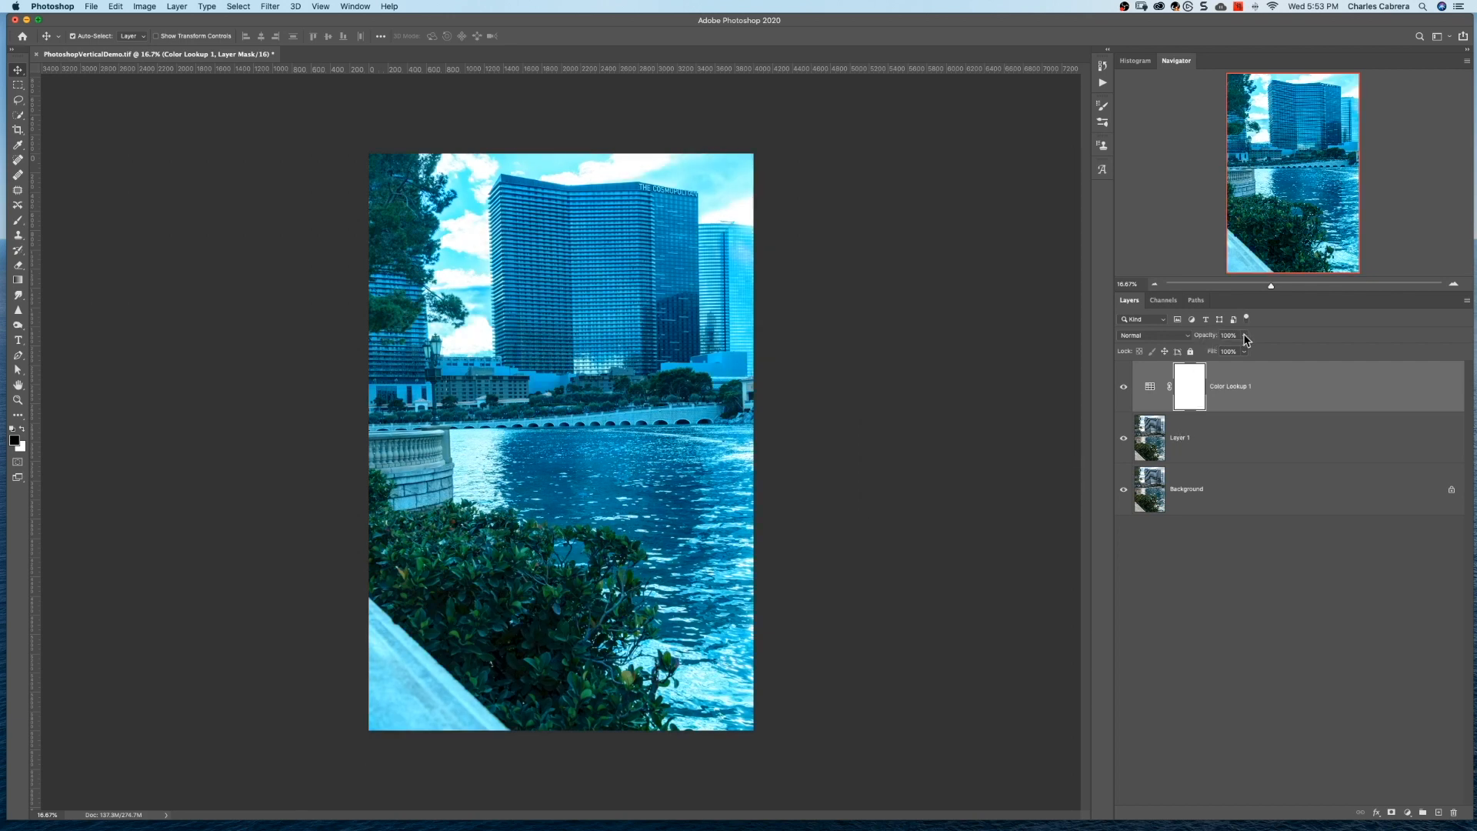
# Step: Reduce the Color Lookup adjustment layer's opacity to 88%
pyautogui.click(1246, 340)
pyautogui.moveTo(1246, 352); pyautogui.dragTo(1238, 352)
pyautogui.click(1285, 390)
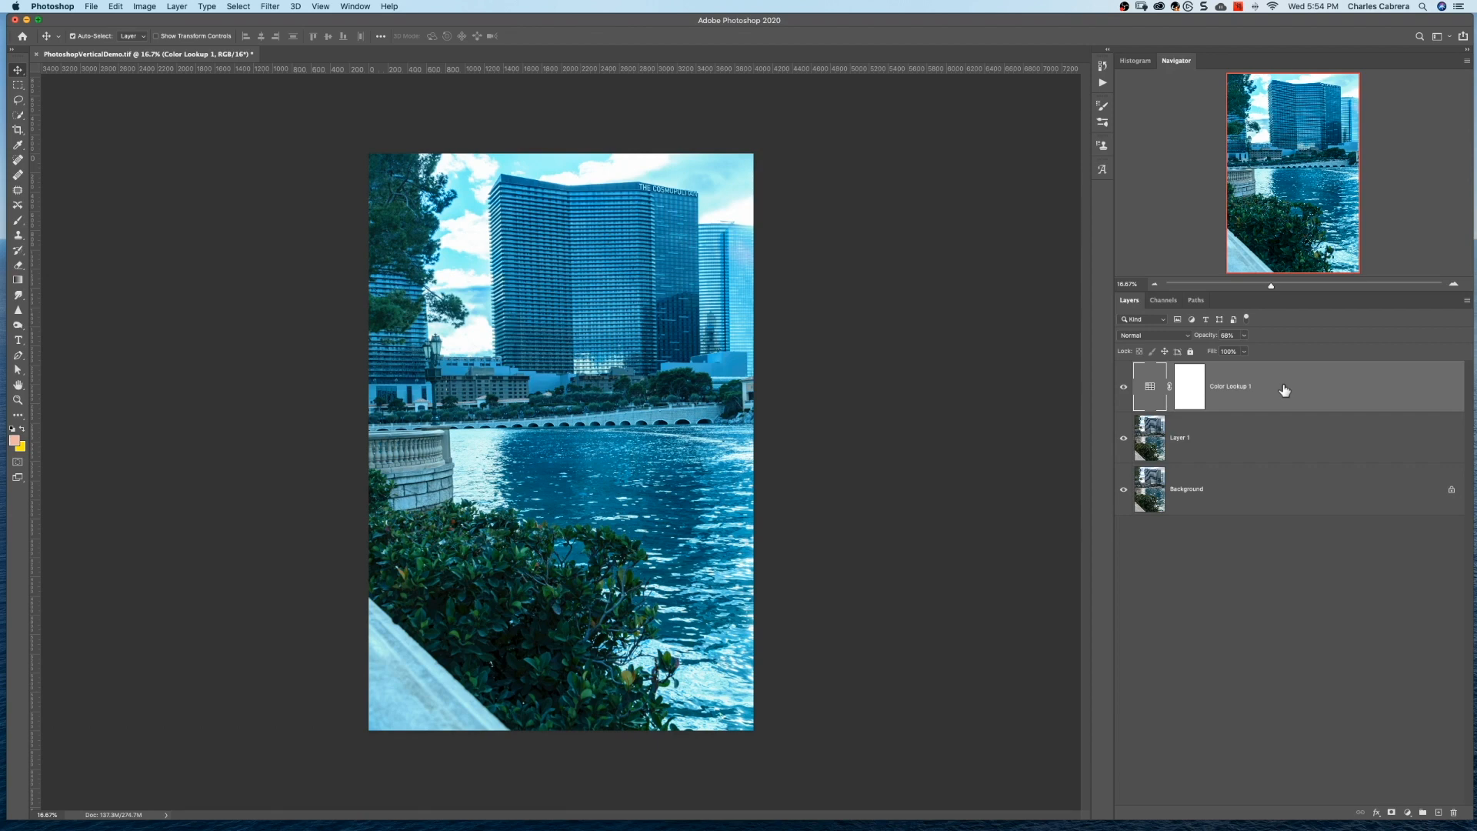
# Step: Start a crop of the vertical photo with a 4:5 aspect ratio
pyautogui.click(18, 129)
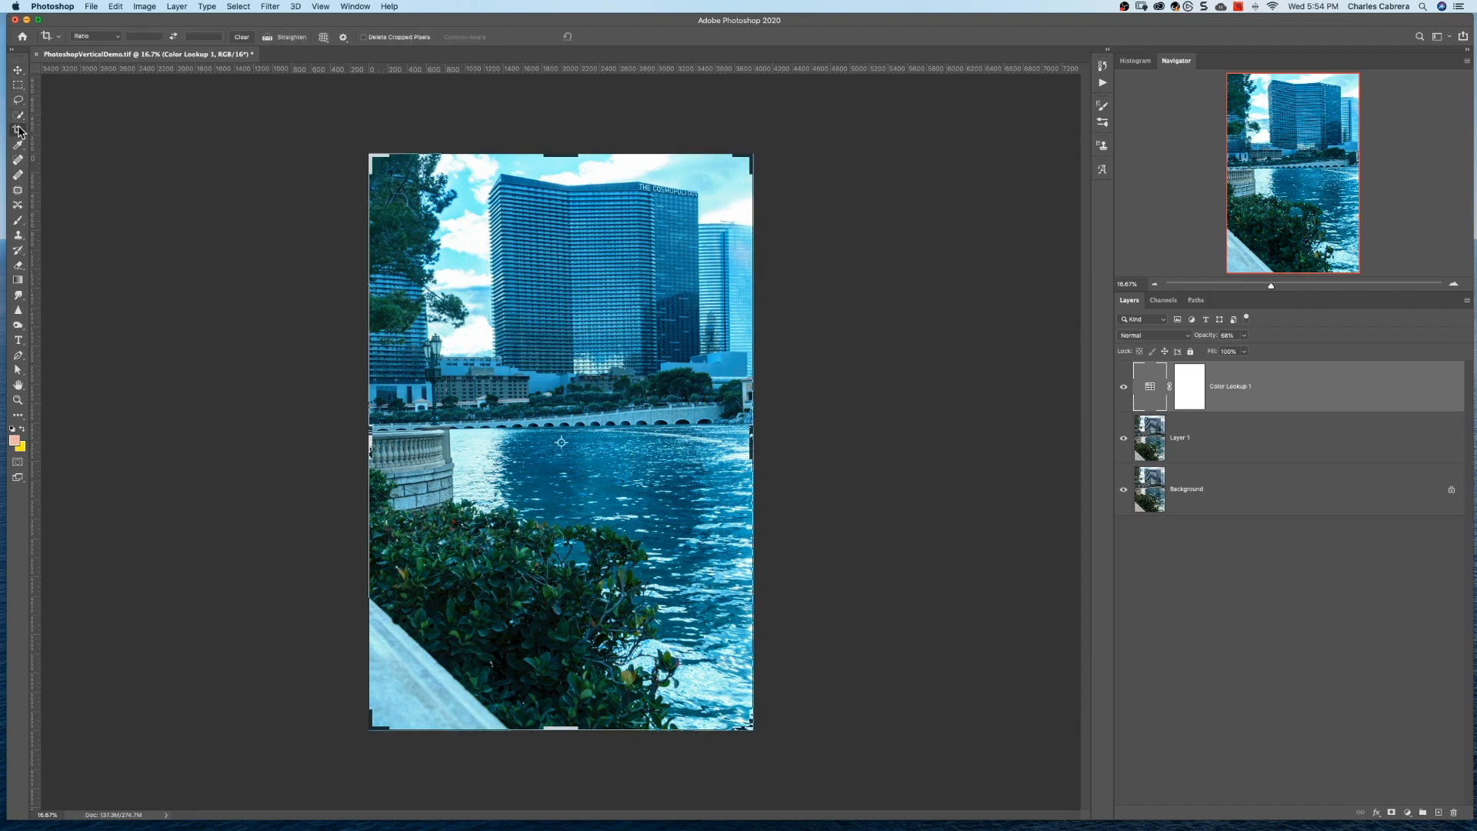
pyautogui.click(111, 40)
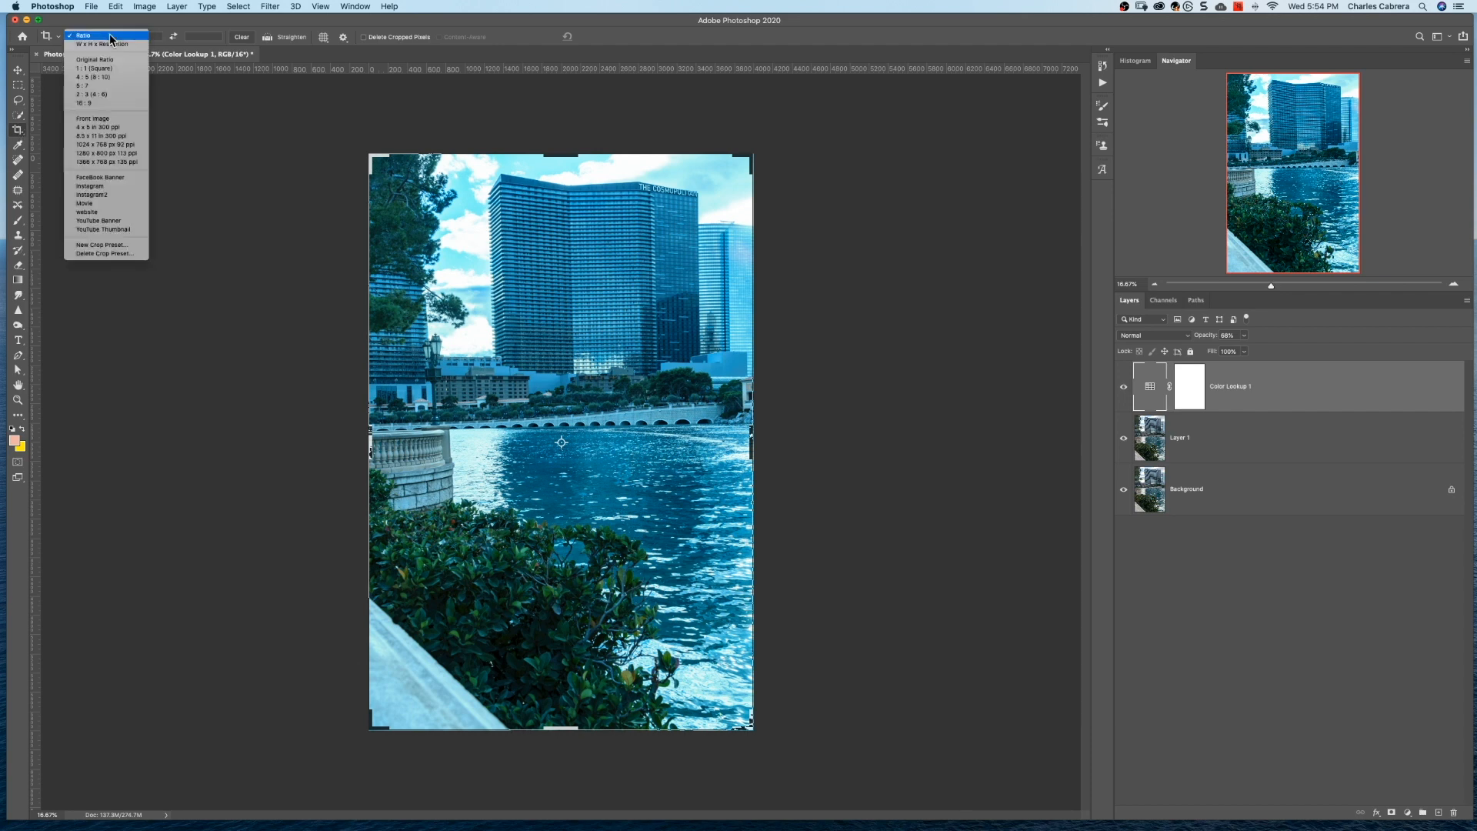
pyautogui.click(112, 38)
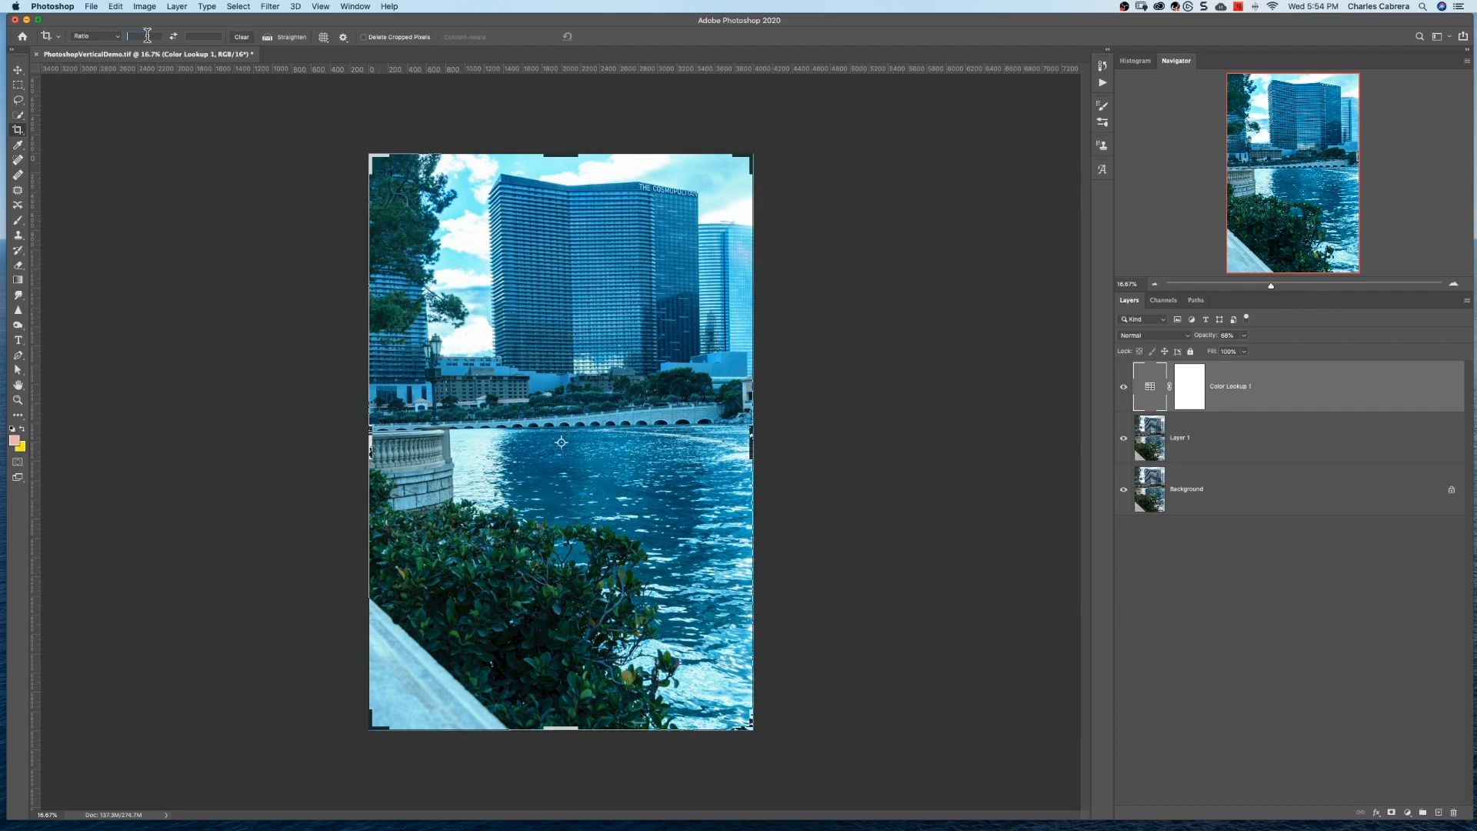
pyautogui.click(147, 36)
pyautogui.write('4')
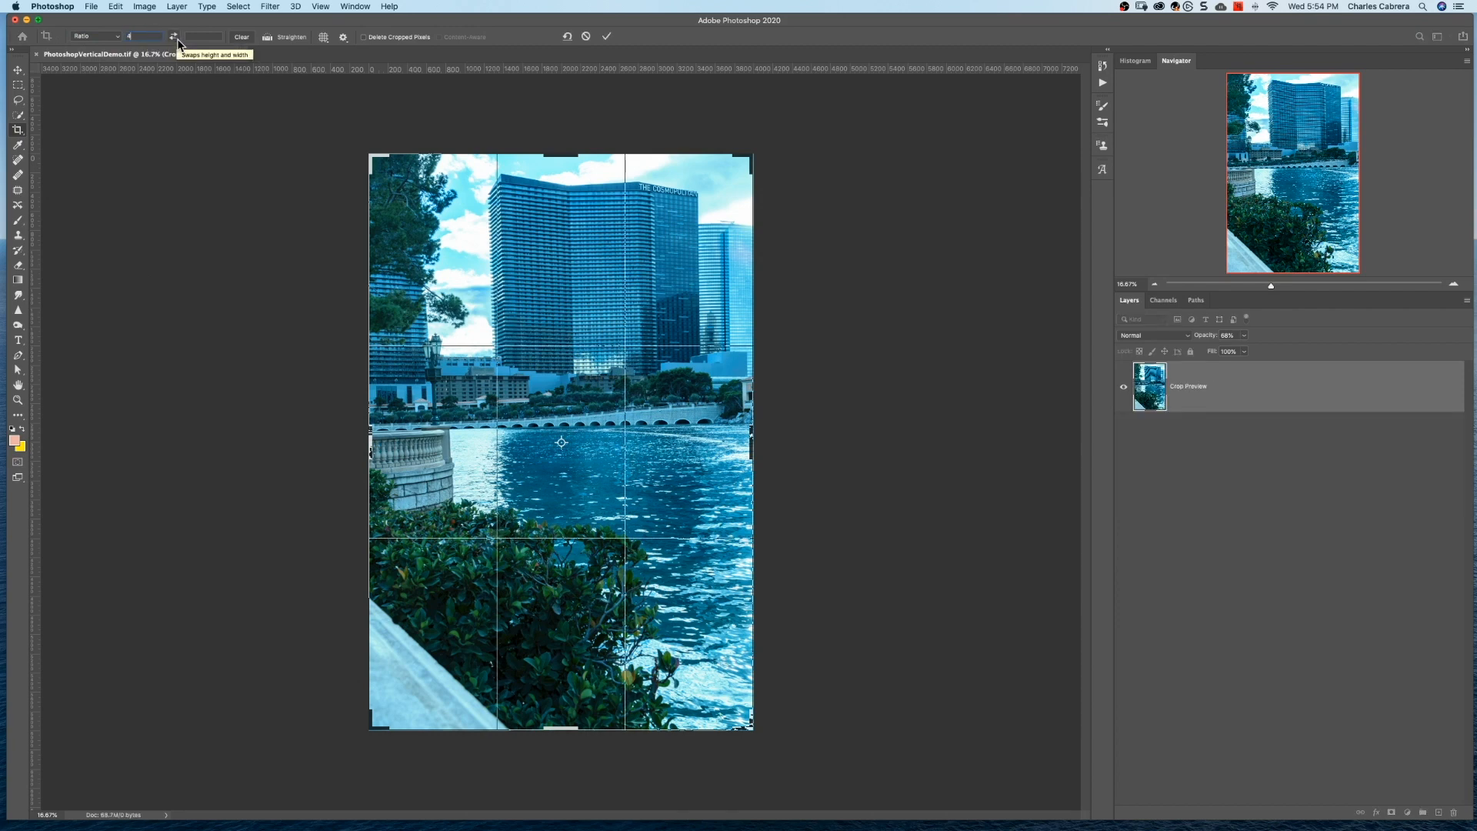
pyautogui.click(207, 38)
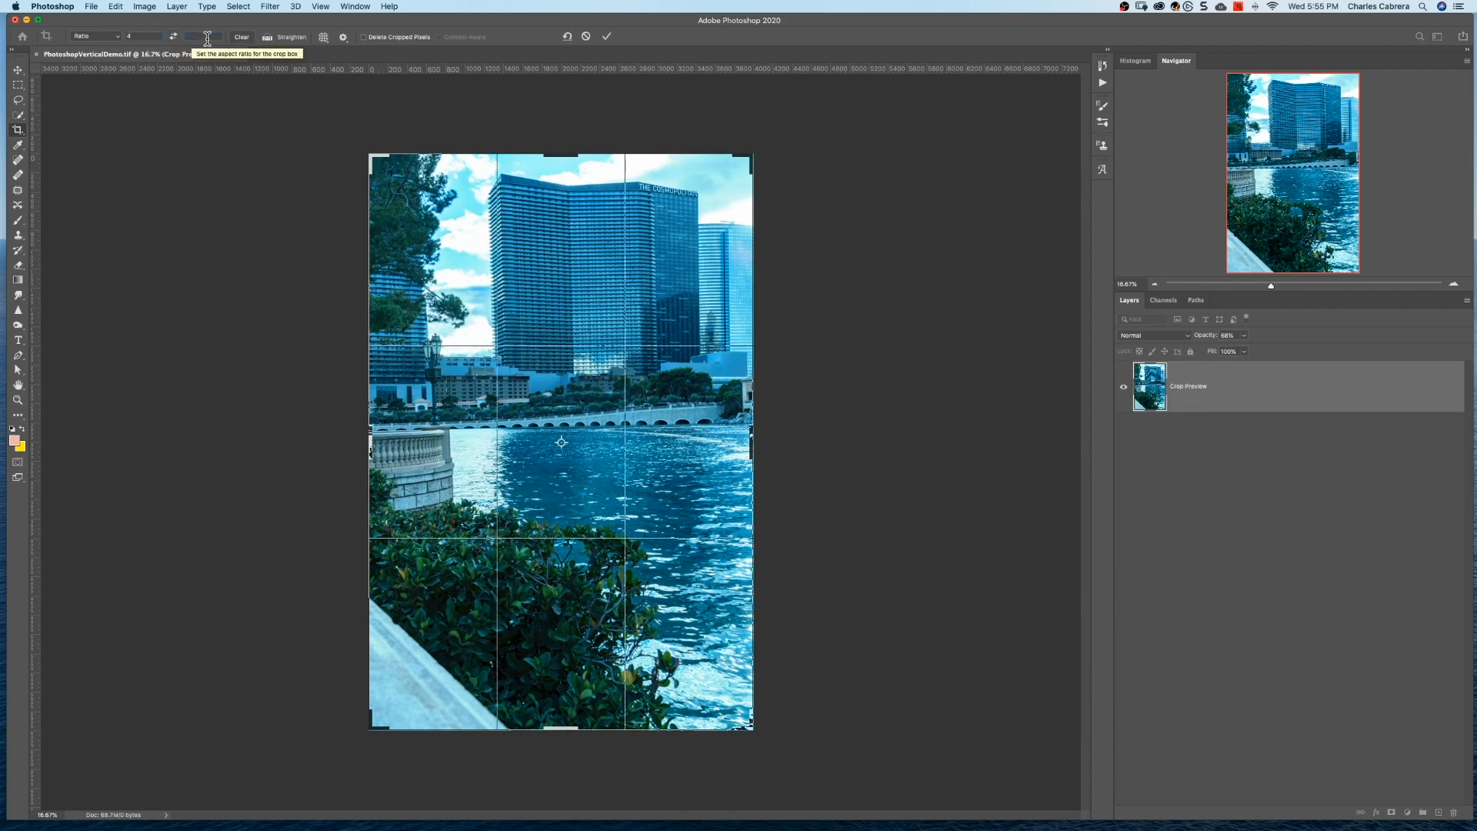
pyautogui.write('5')
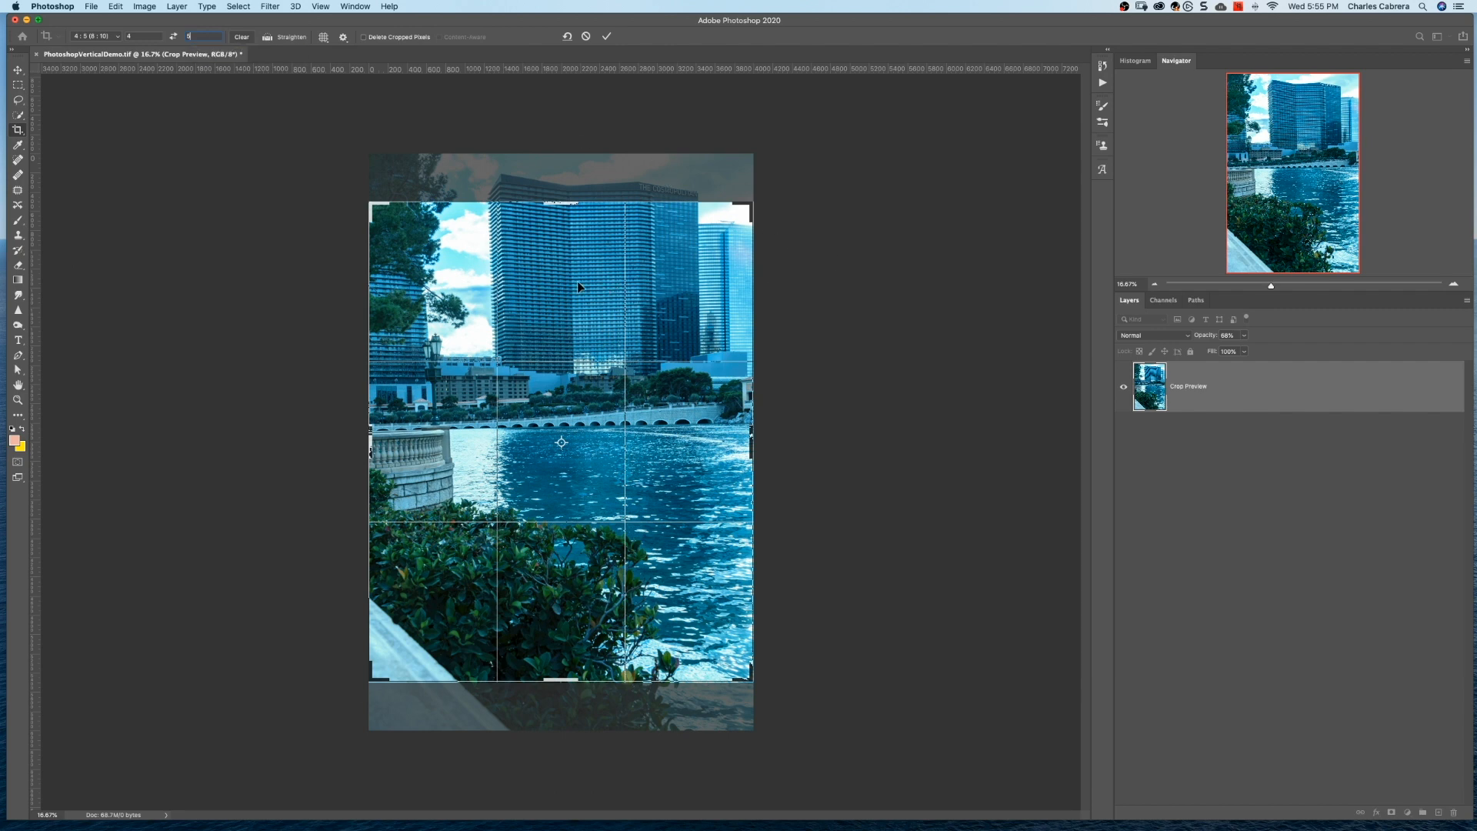
# Step: Move the vertical photo down in the crop frame to keep the full sky, apply the crop, and return to the Move tool
pyautogui.moveTo(576, 280); pyautogui.dragTo(579, 330)
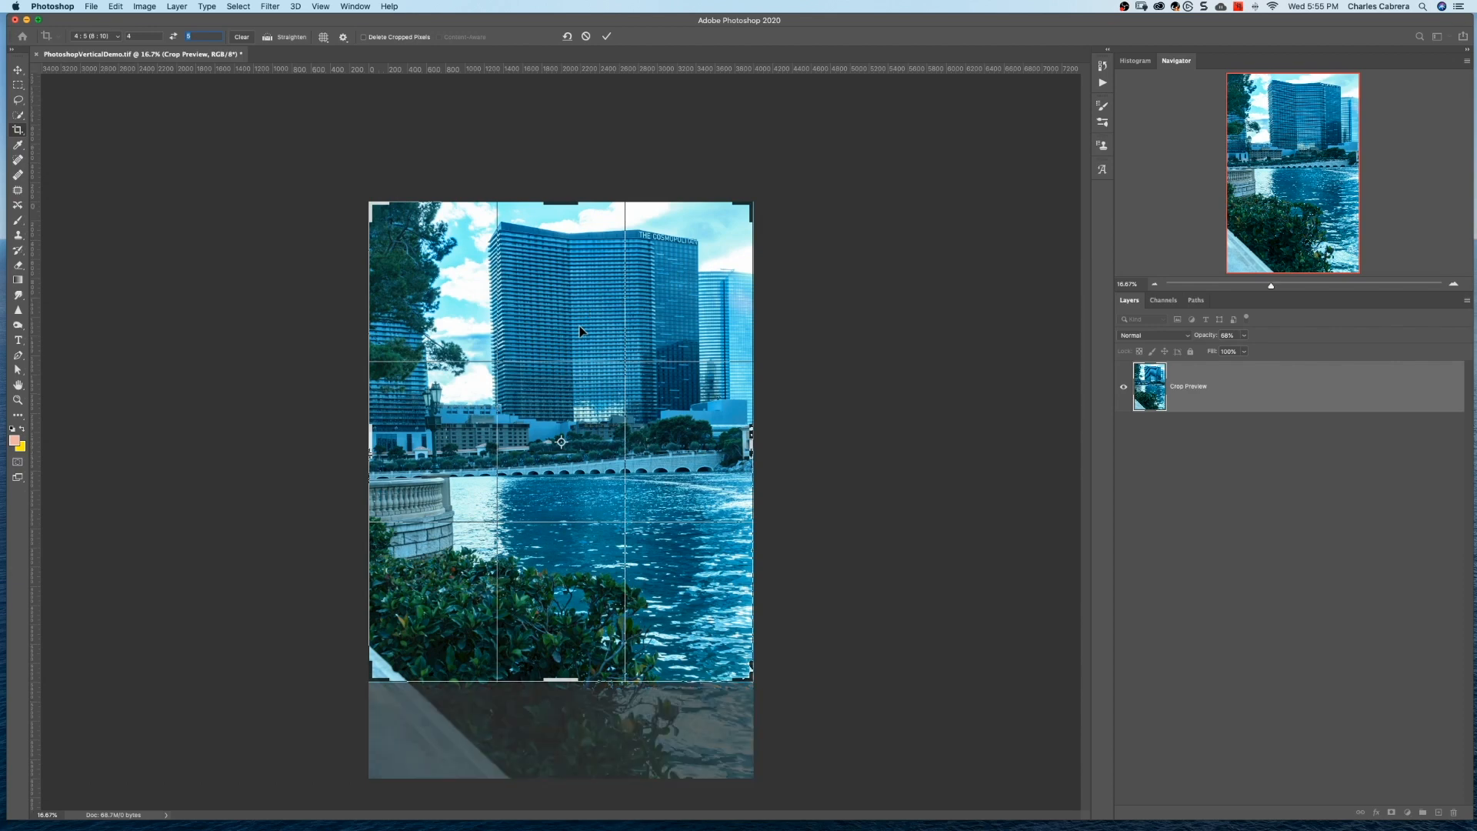
pyautogui.click(608, 37)
pyautogui.press('v')
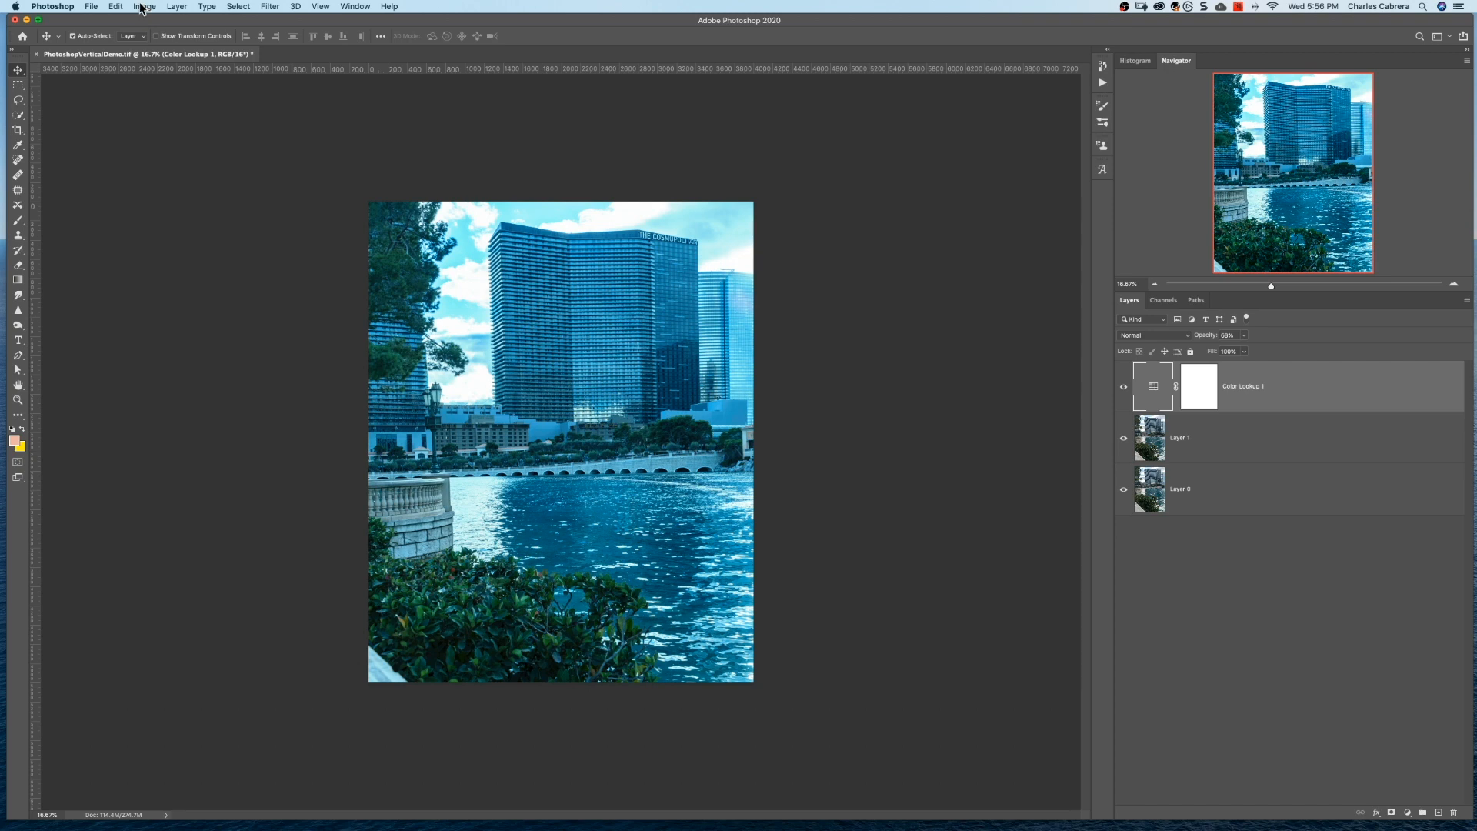
# Step: Resize the cropped vertical photo to a resolution of 72 pixels/inch and a width of 1080 pixels
pyautogui.click(142, 8)
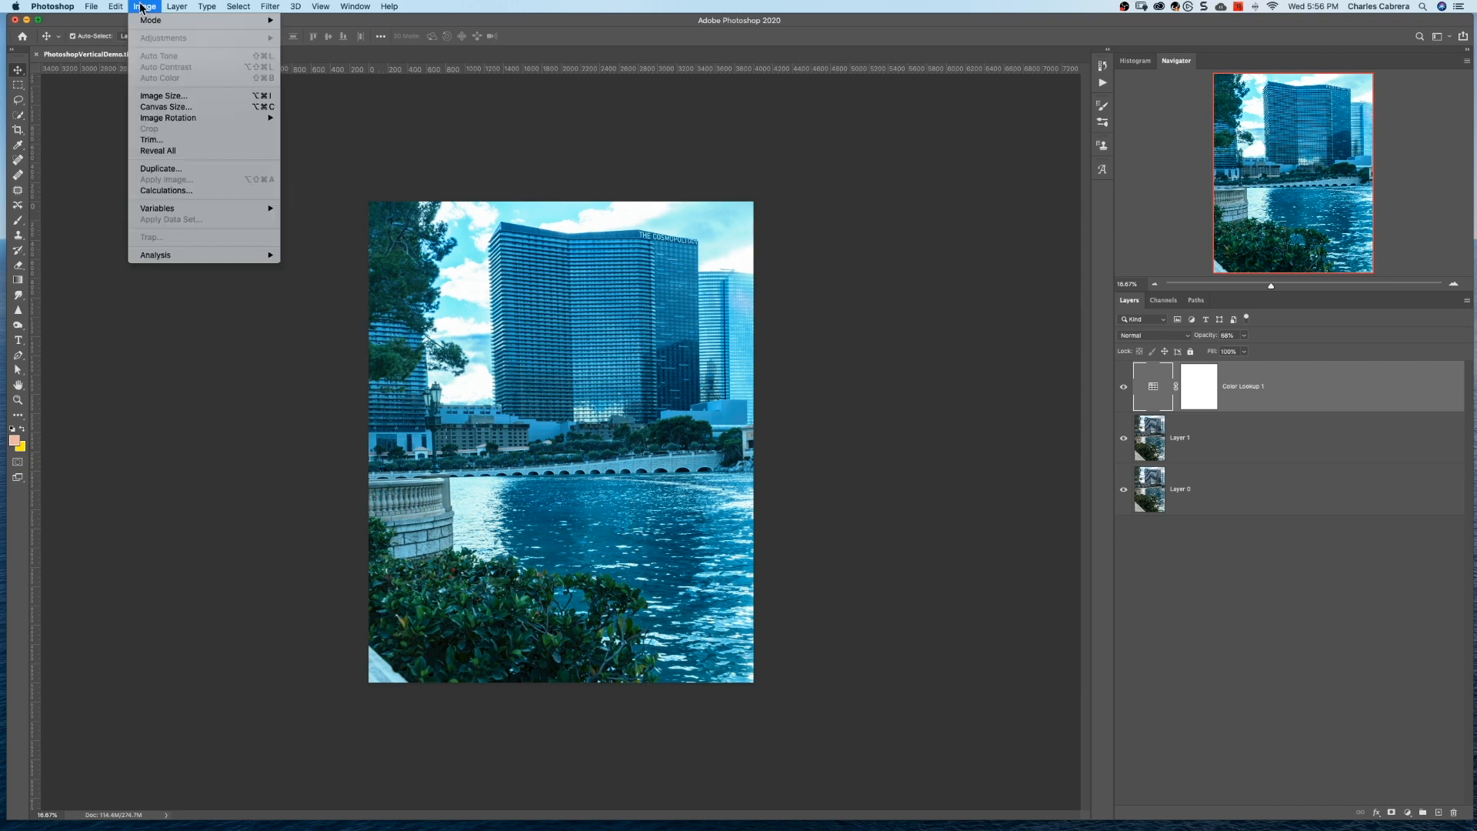
pyautogui.click(179, 95)
pyautogui.click(741, 247)
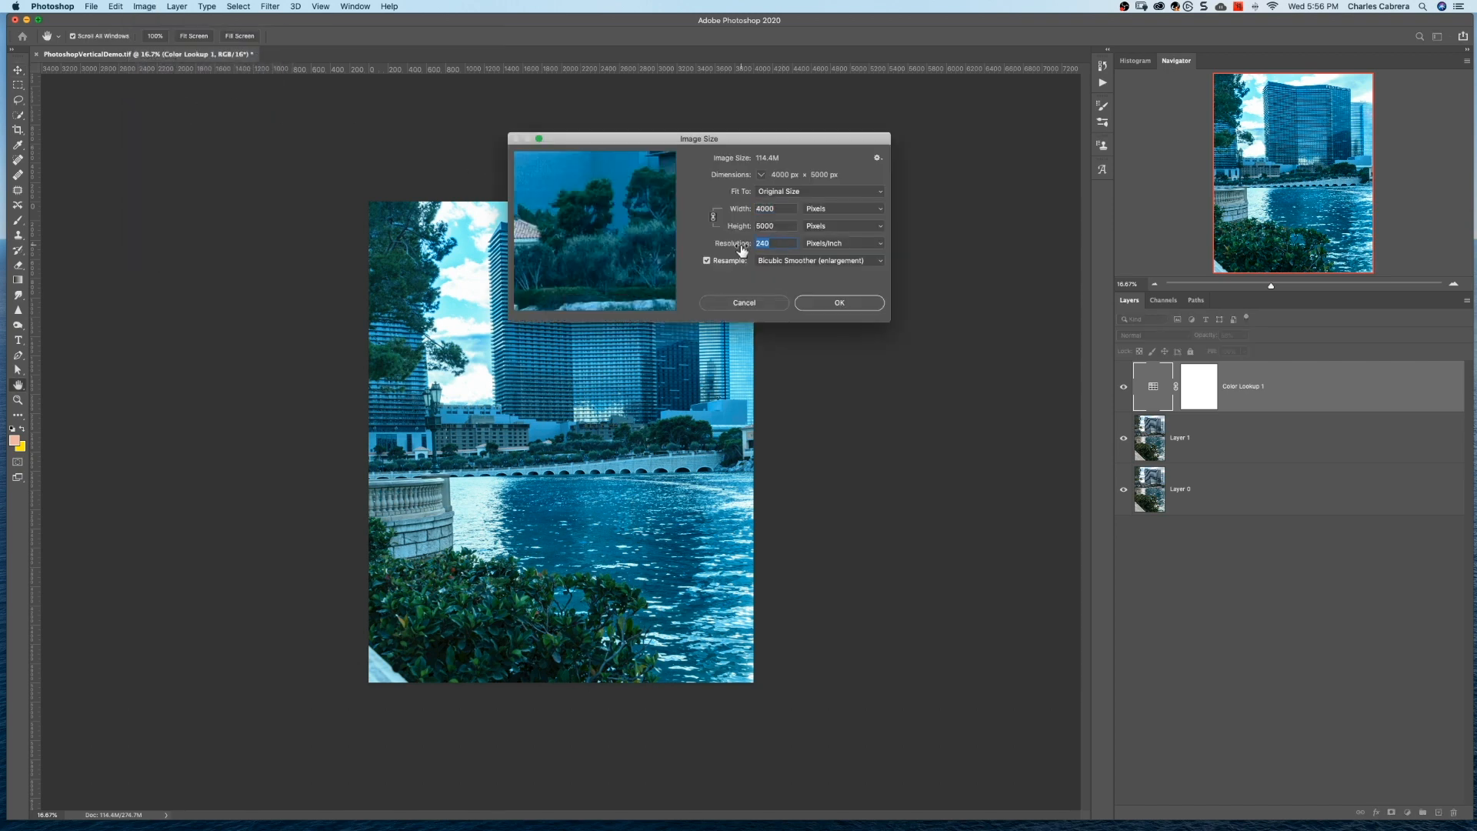
pyautogui.write('72')
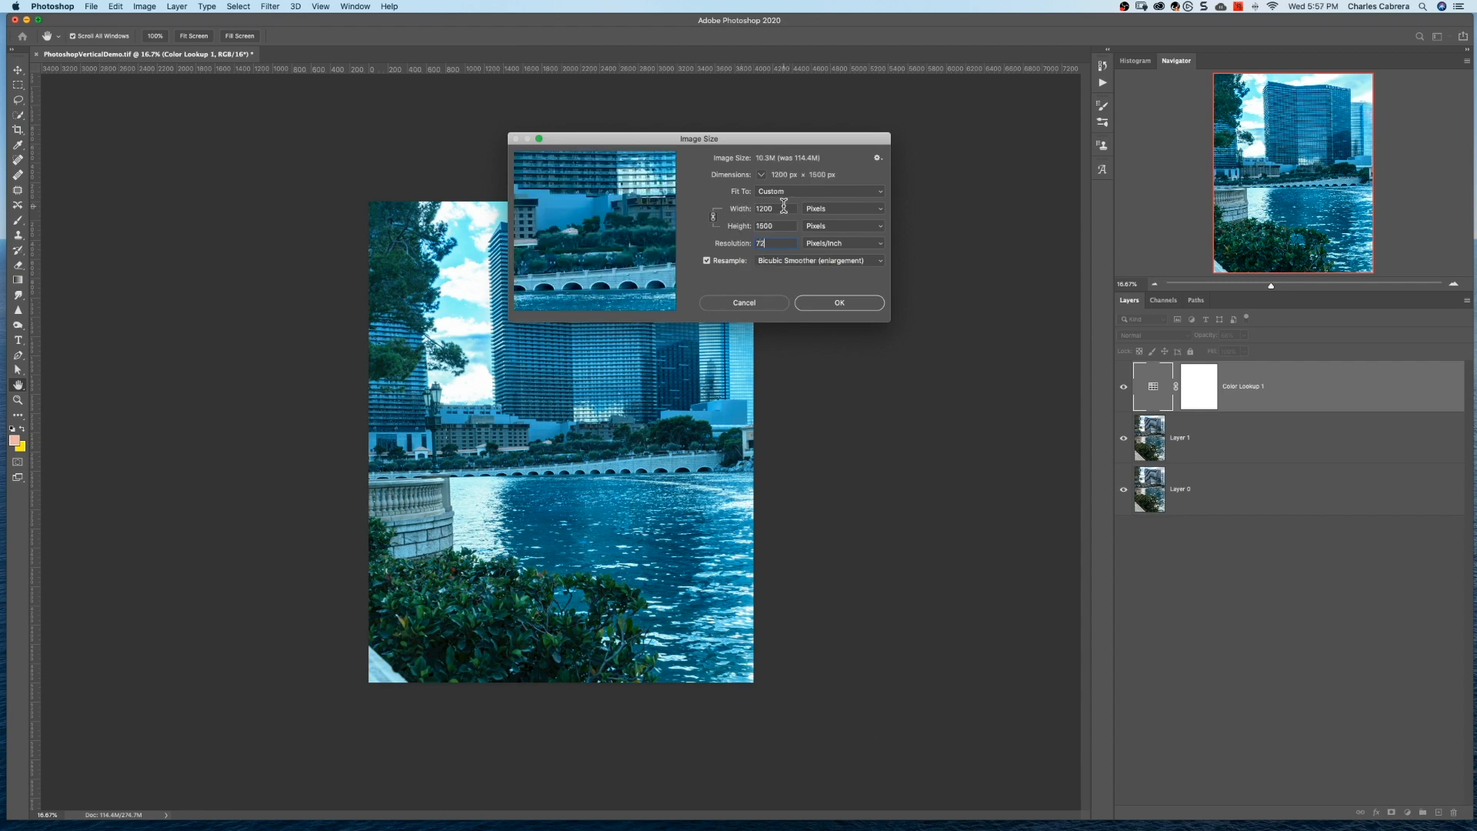
pyautogui.click(736, 213)
pyautogui.write('1080')
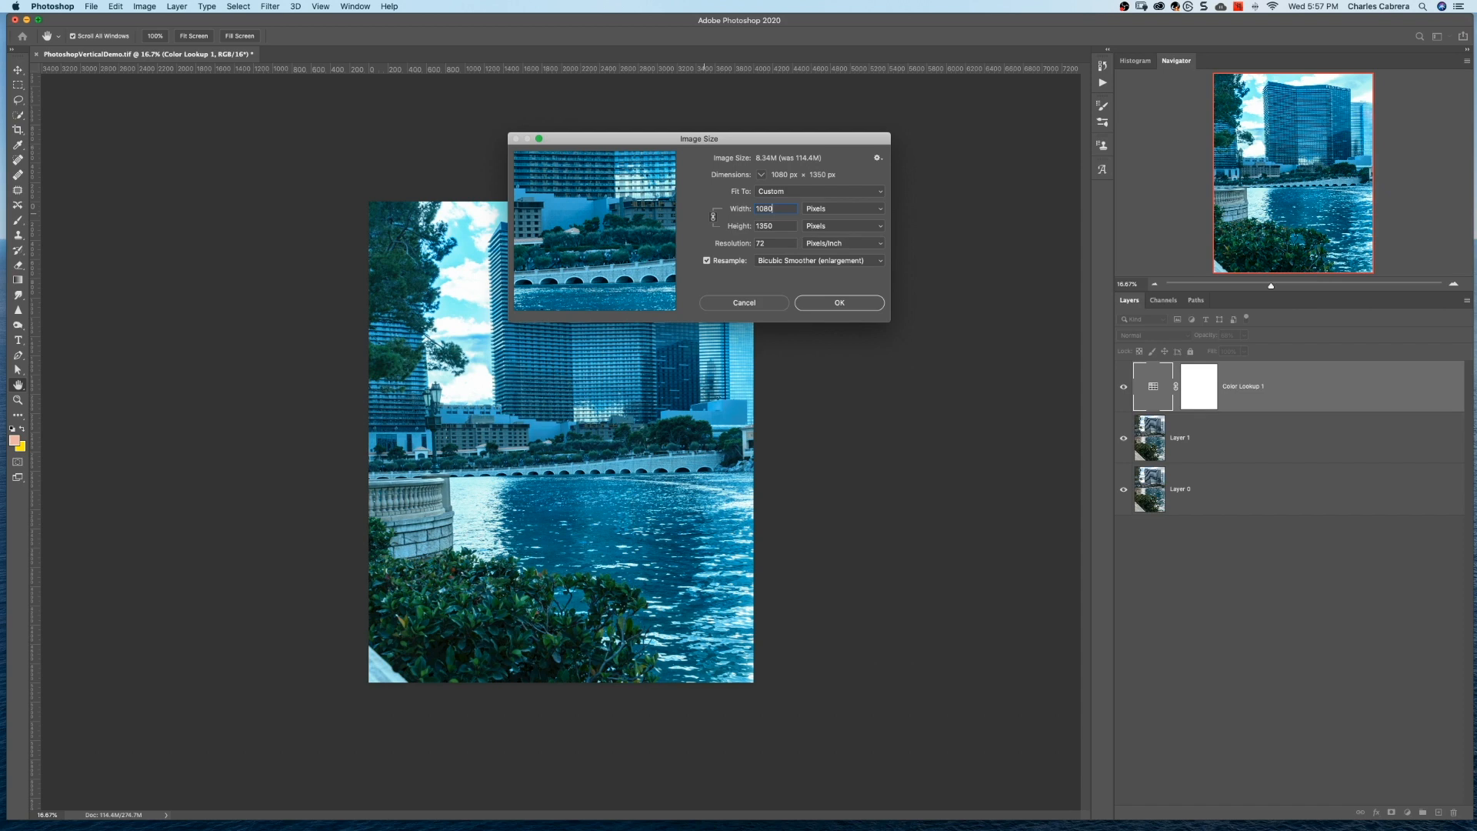
pyautogui.click(840, 300)
pyautogui.press('super+equal')
pyautogui.press('super+equal')
pyautogui.press('super+equal')
pyautogui.press('super+equal')
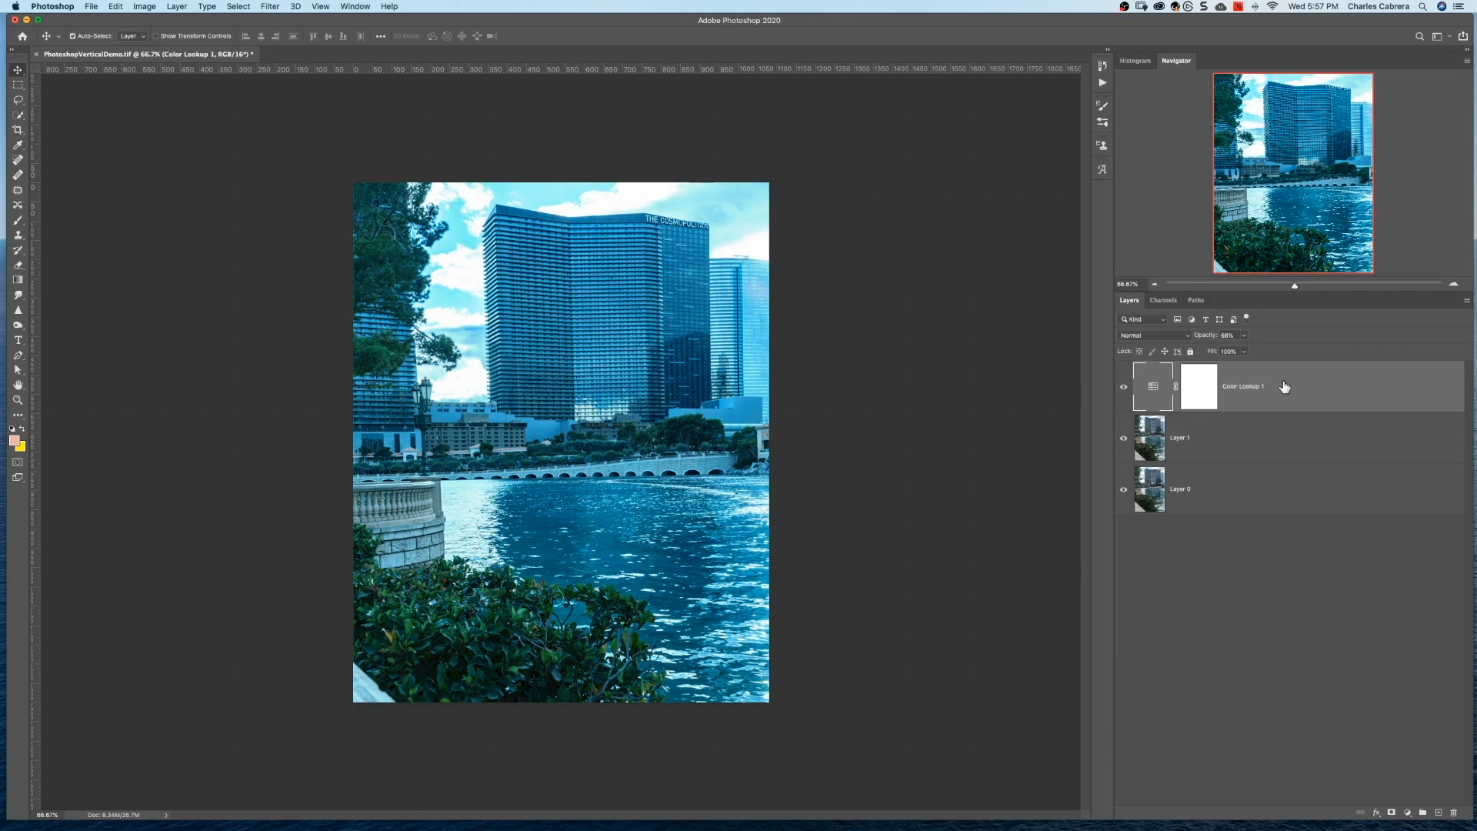
# Step: Stamp all visible layers onto a new layer above the Color Lookup adjustment and desaturate it
pyautogui.press('super+shift+alt+n')
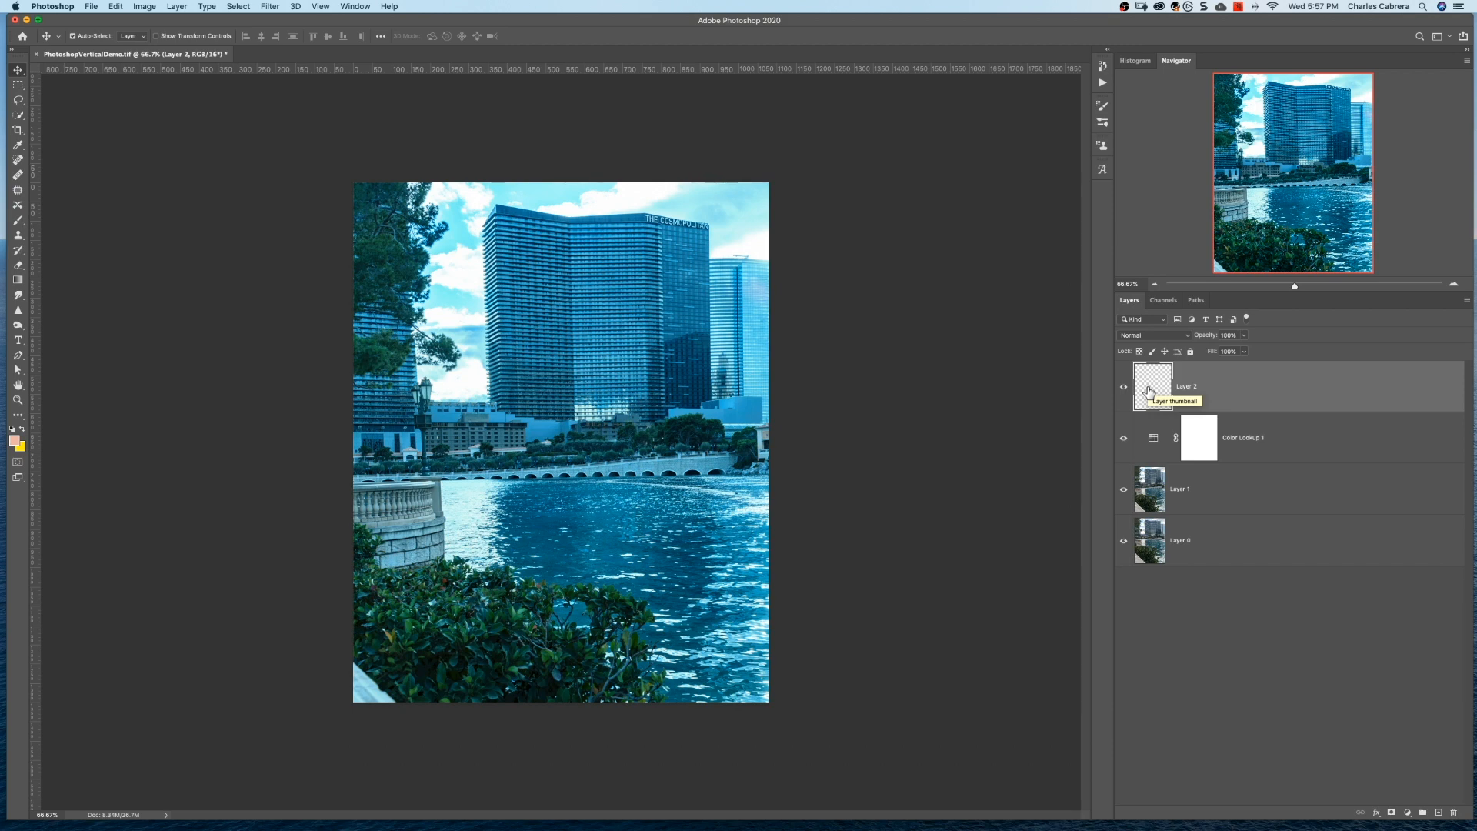
pyautogui.press('super+shift+alt+e')
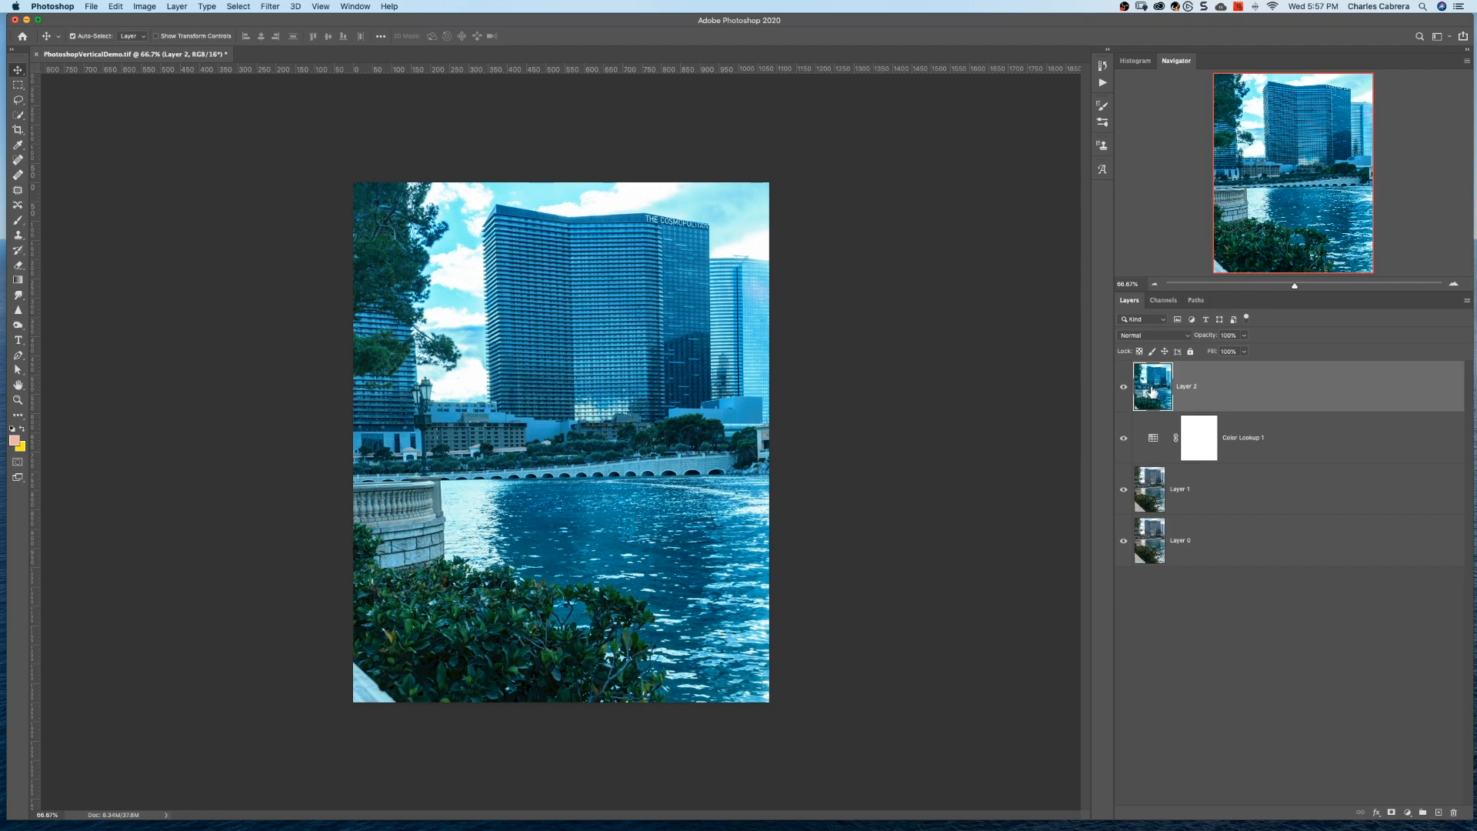
pyautogui.click(145, 6)
pyautogui.moveTo(170, 40)
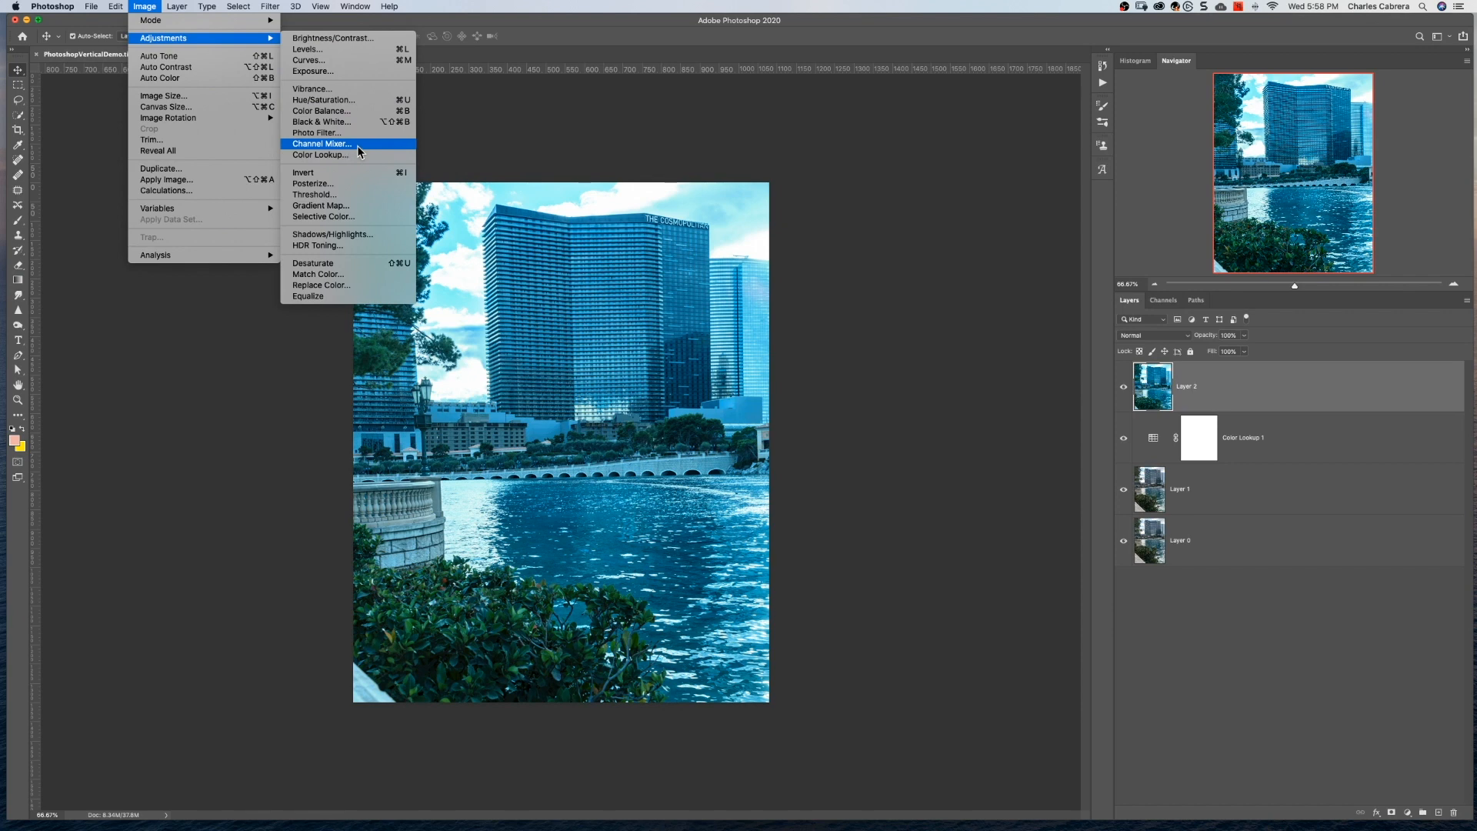
pyautogui.click(343, 266)
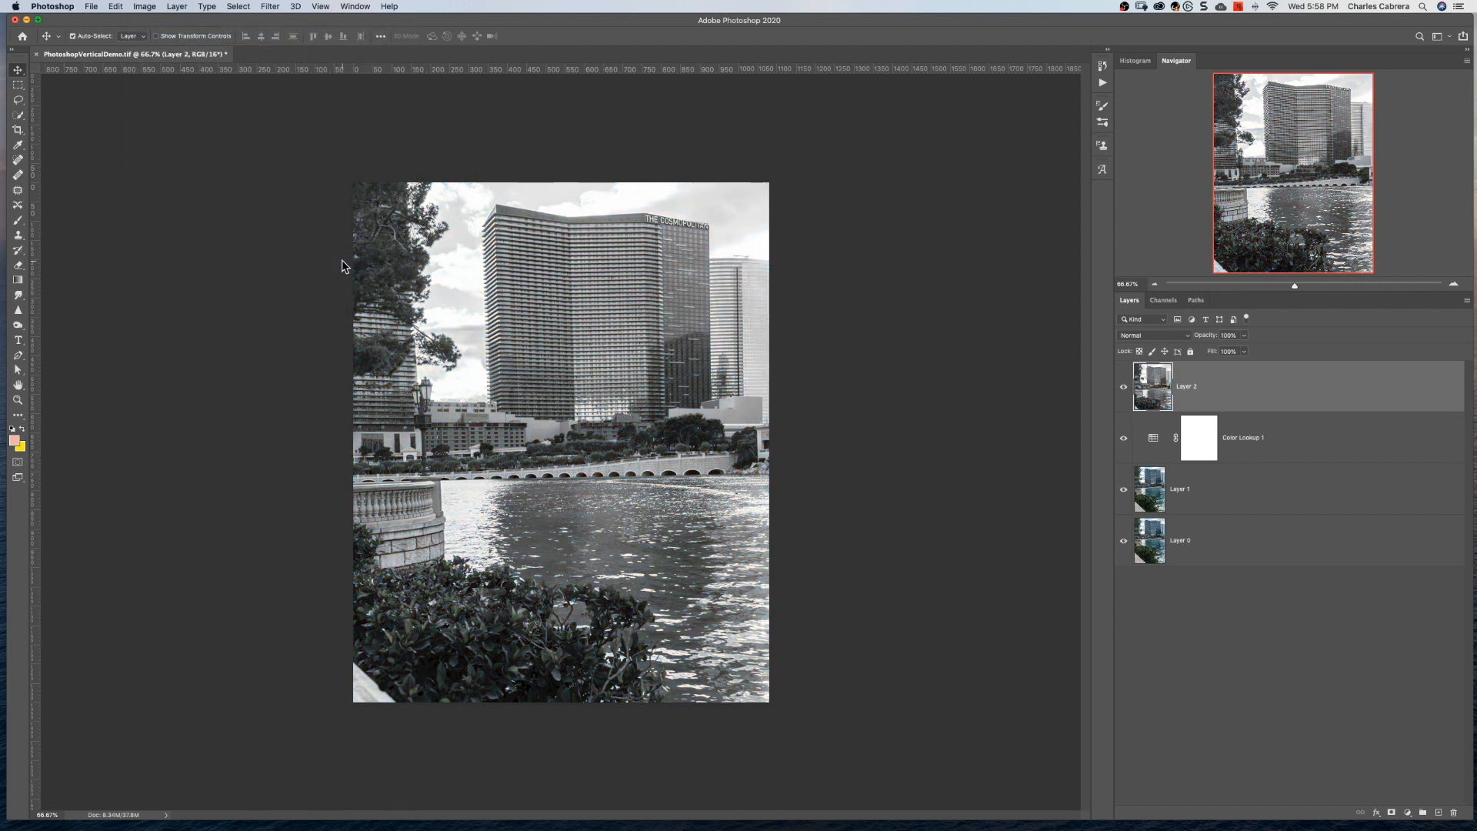
# Step: Convert the desaturated top layer to a smart object and set its blend mode to Overlay
pyautogui.rightClick(1291, 386)
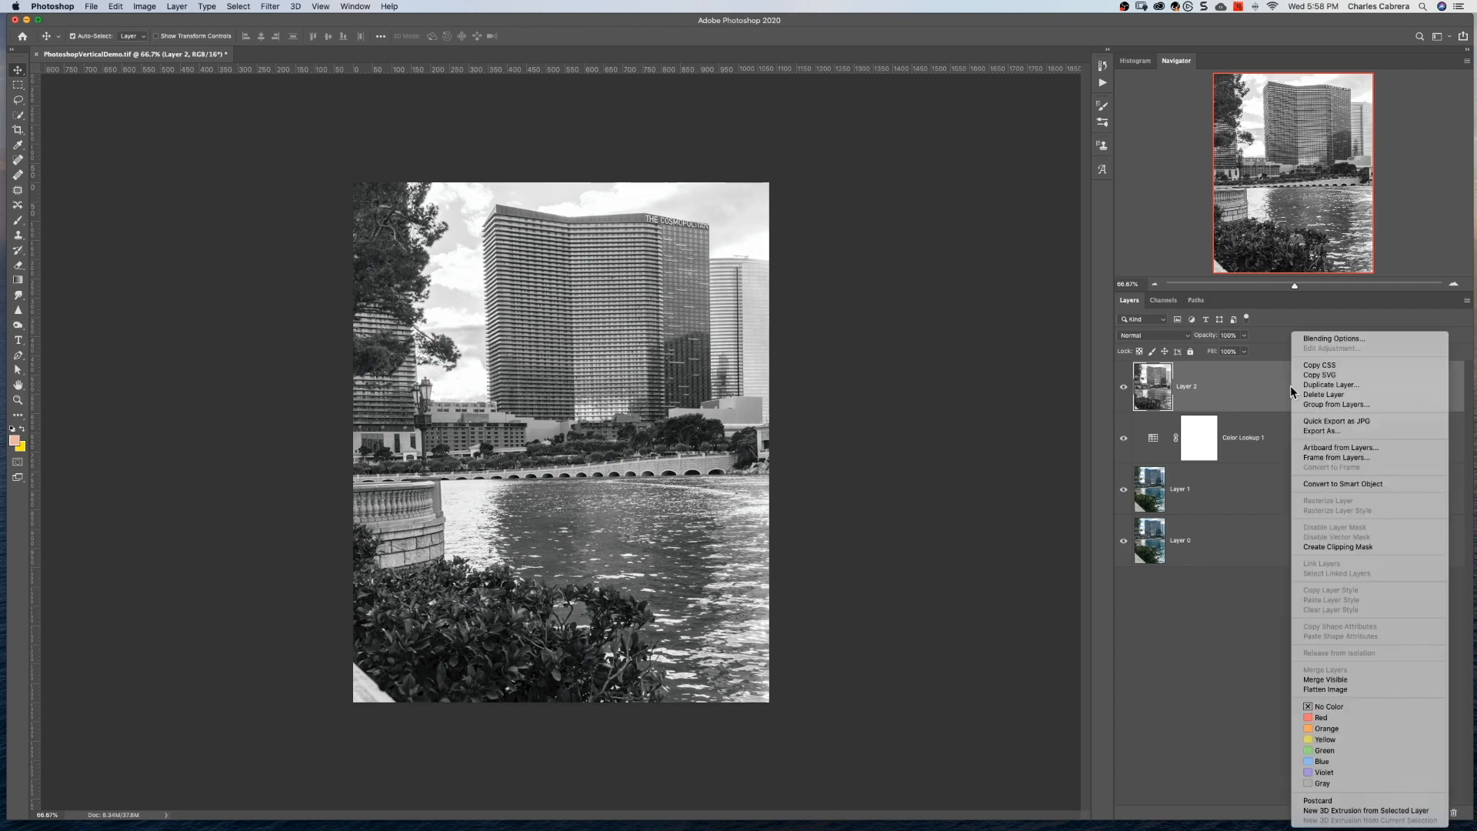
pyautogui.click(1331, 483)
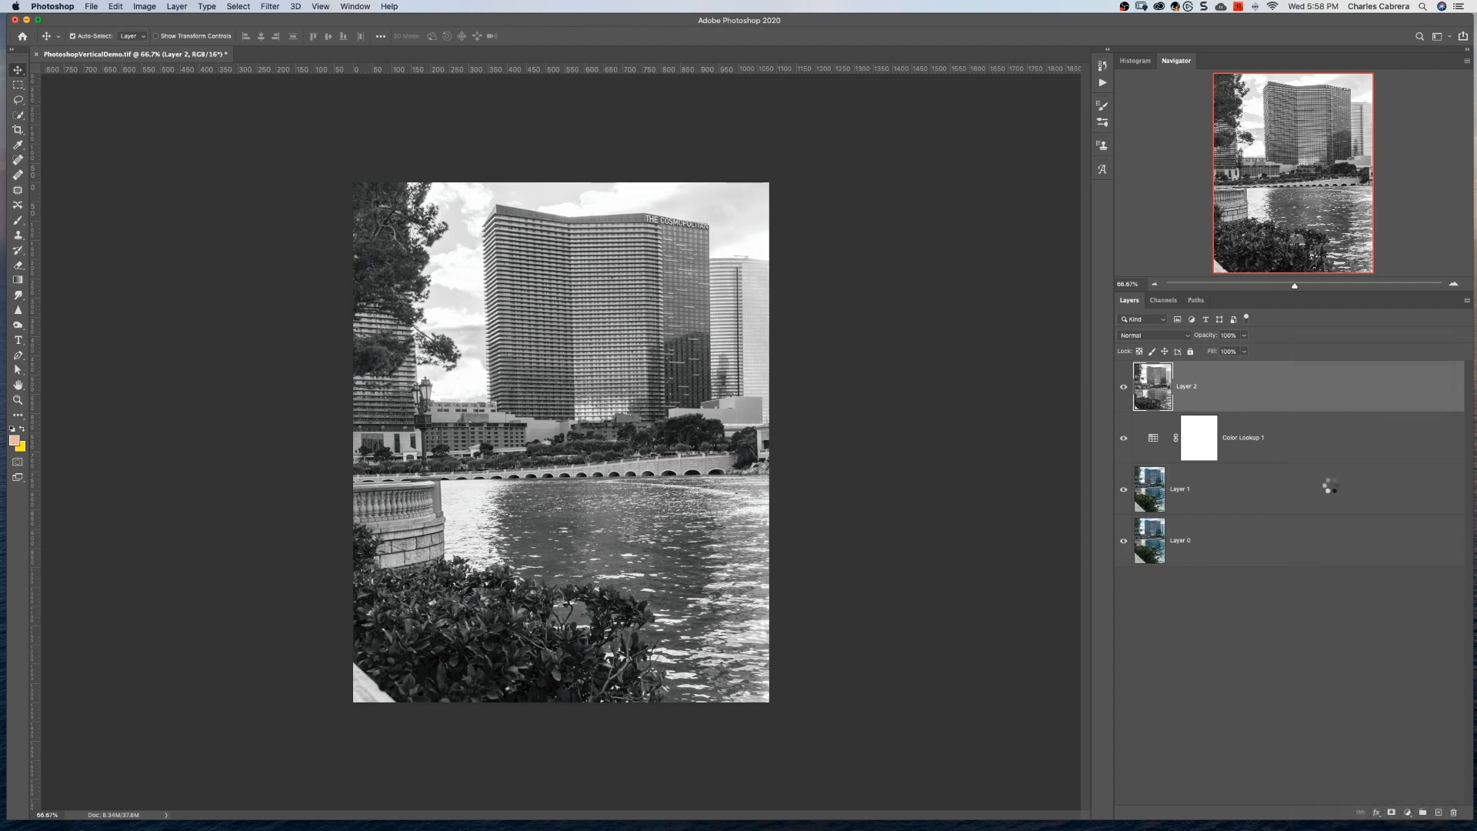
pyautogui.click(1162, 337)
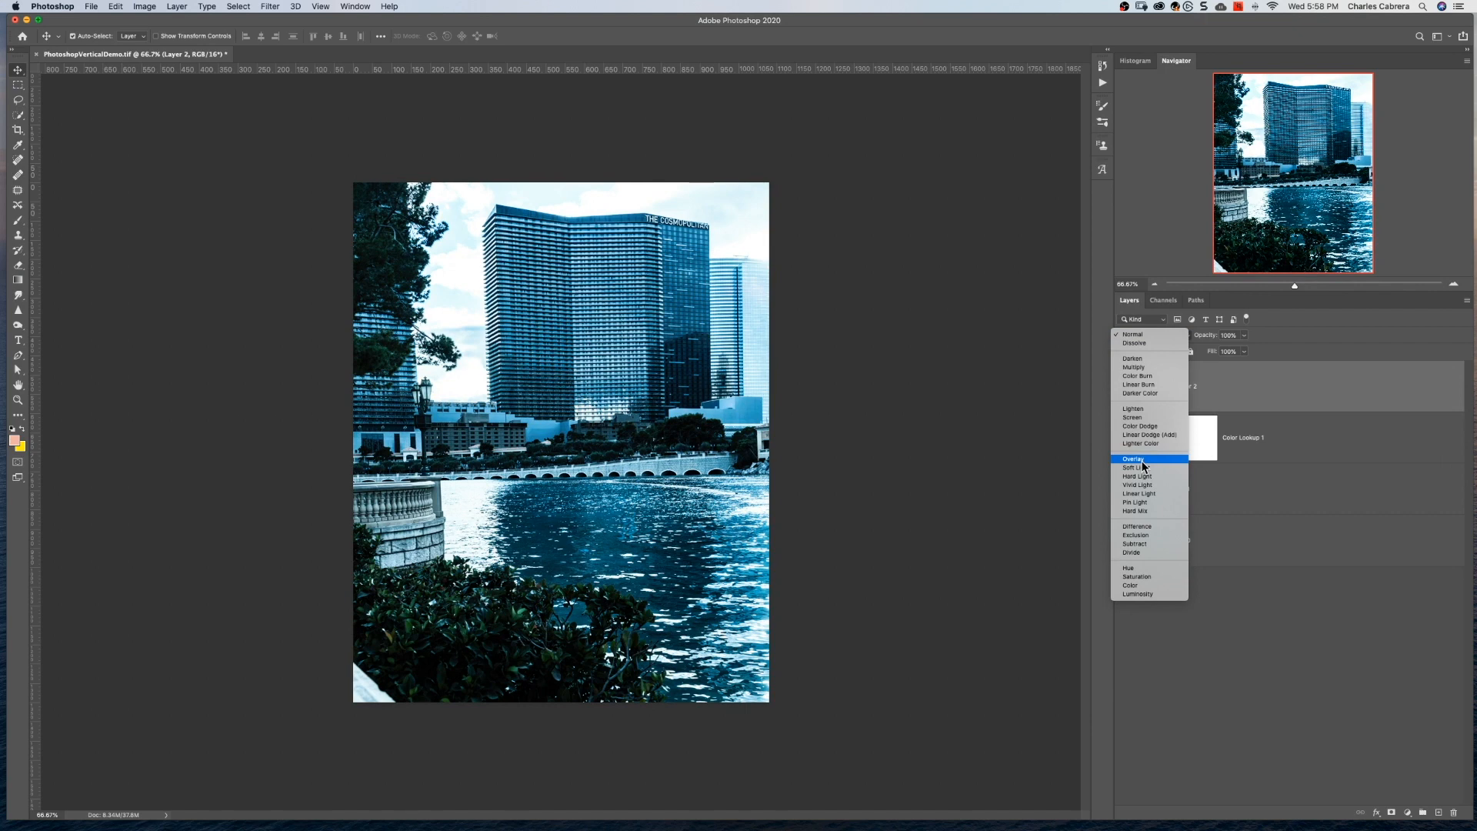
pyautogui.click(1142, 460)
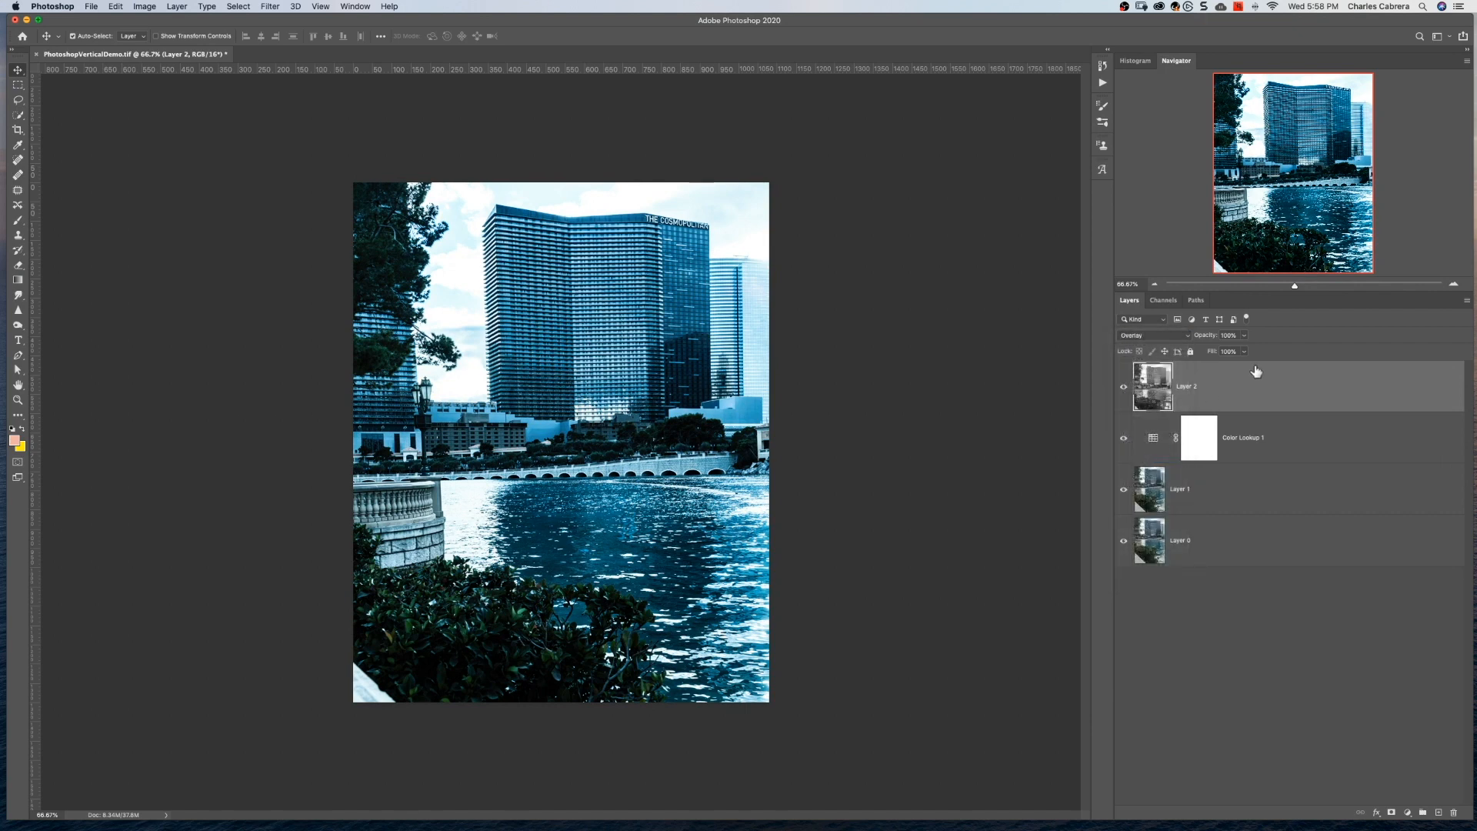
# Step: Sharpen the smart object with a High Pass filter of 1.1 pixels radius, and compare the image with that layer hidden and shown
pyautogui.click(270, 7)
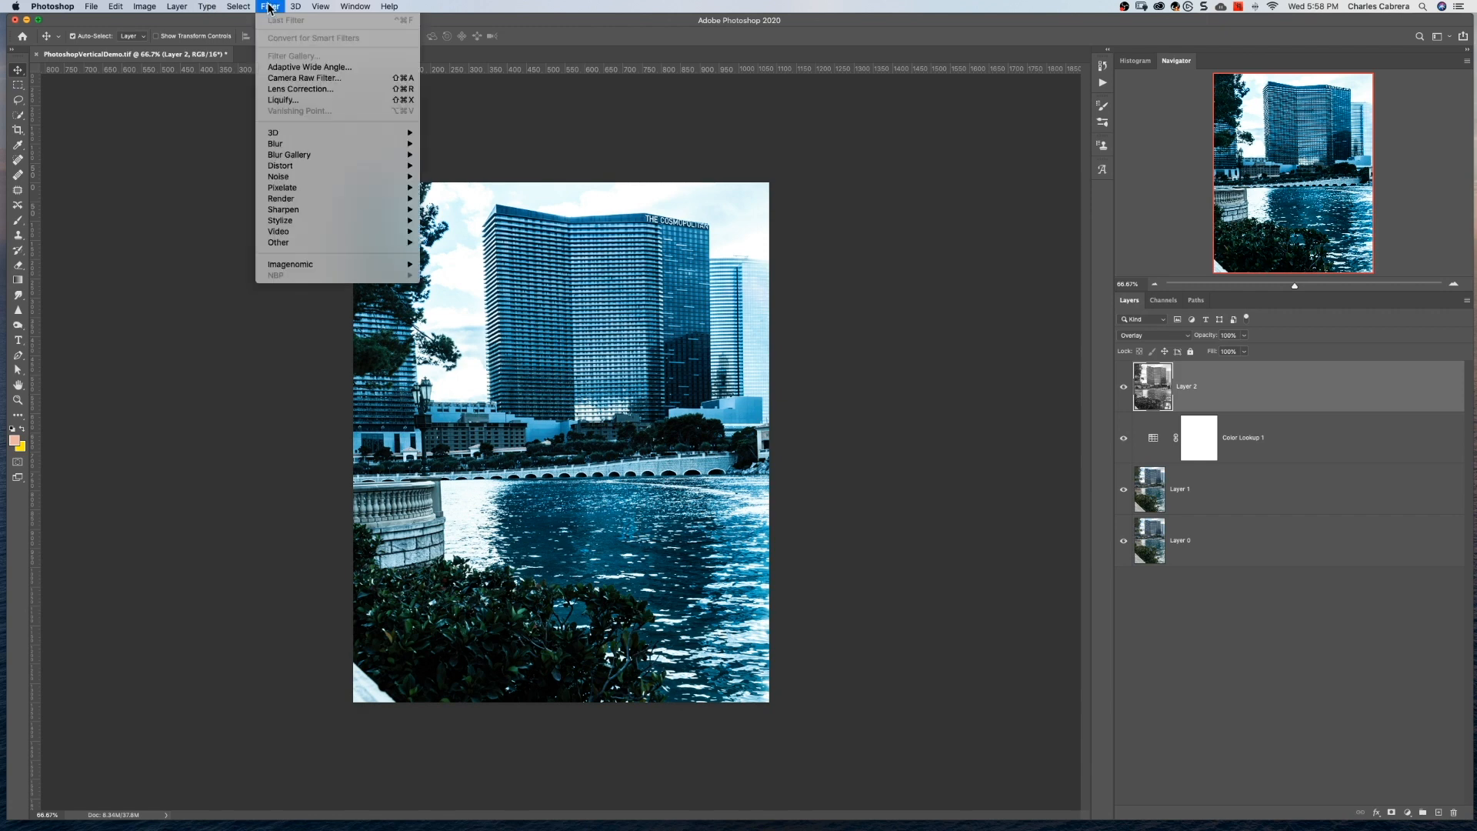
pyautogui.moveTo(350, 244)
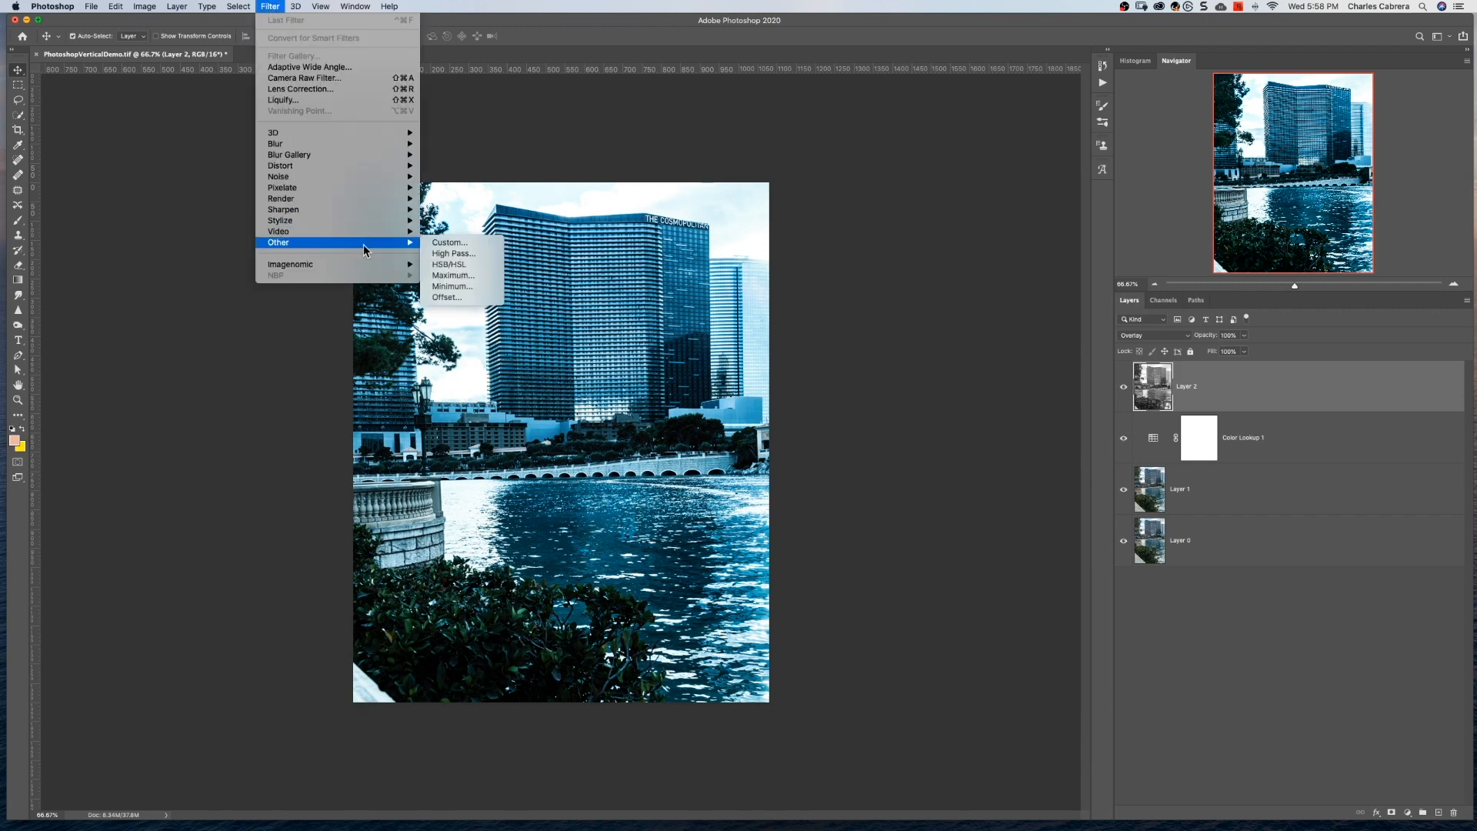
pyautogui.click(446, 254)
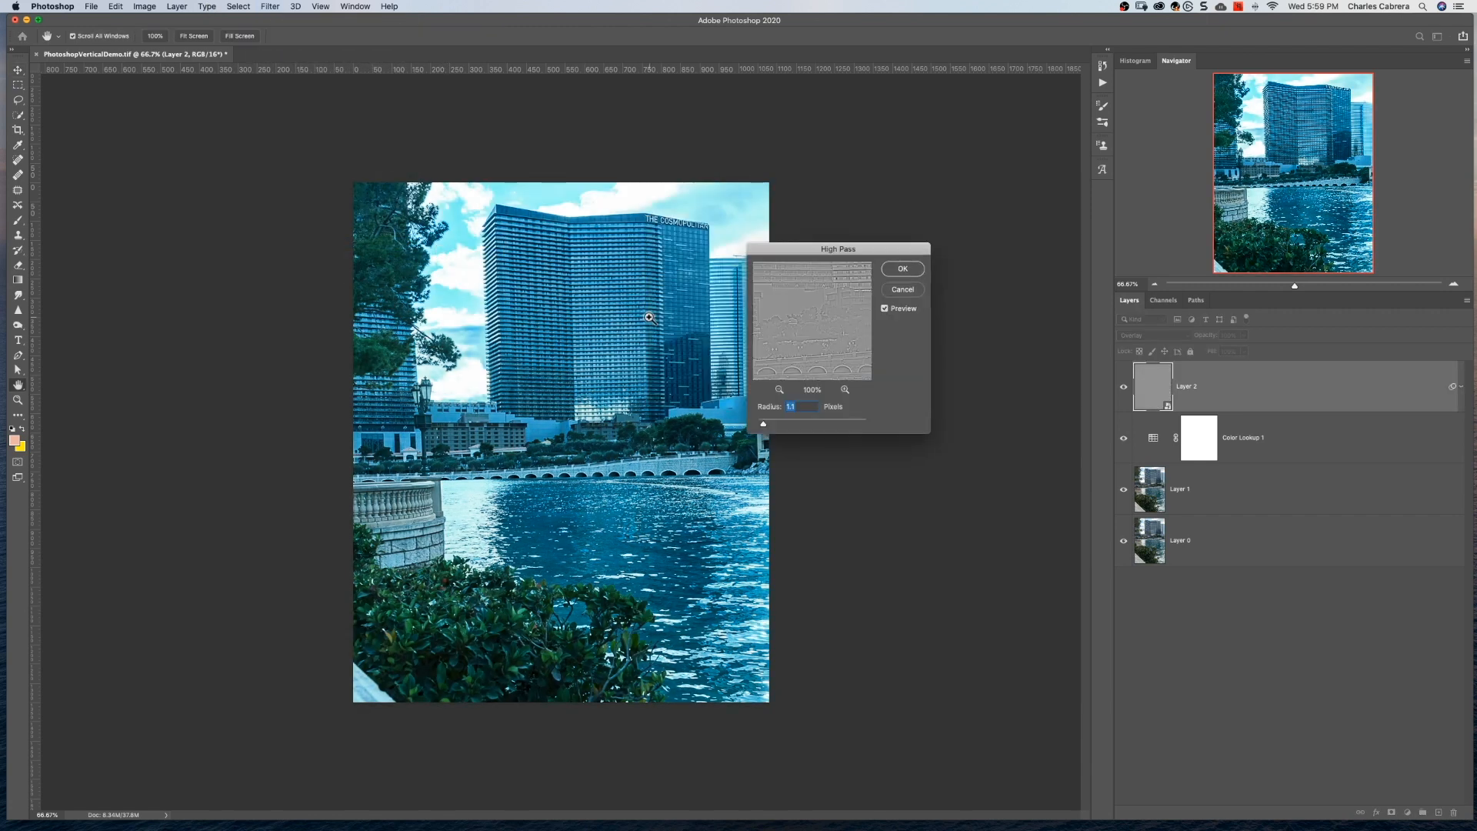
pyautogui.press('super+plus')
pyautogui.press('super+plus')
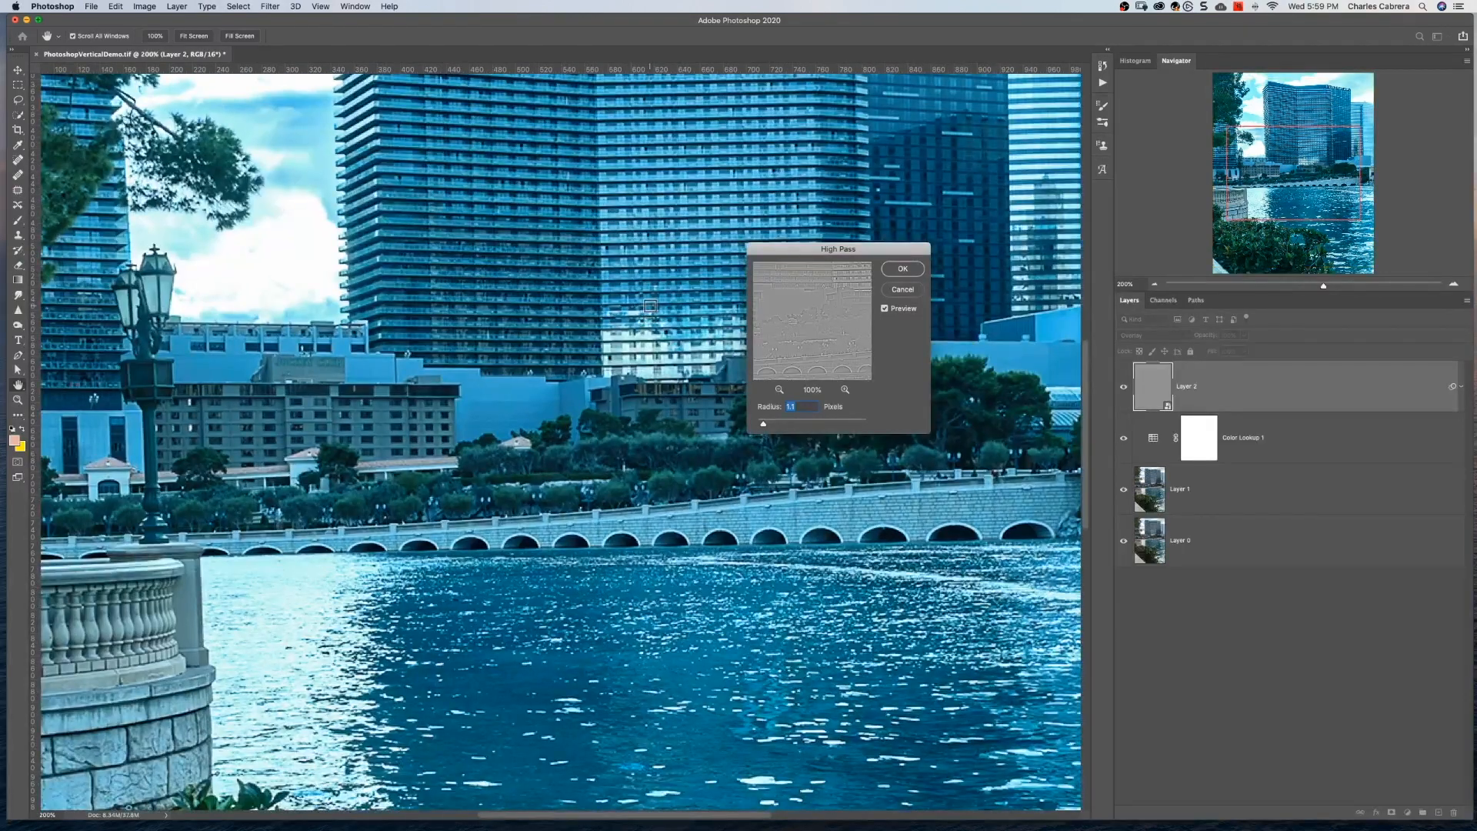
pyautogui.moveTo(763, 424)
pyautogui.mouseDown()
pyautogui.moveTo(851, 428)
pyautogui.moveTo(763, 427)
pyautogui.mouseUp()
pyautogui.click(903, 269)
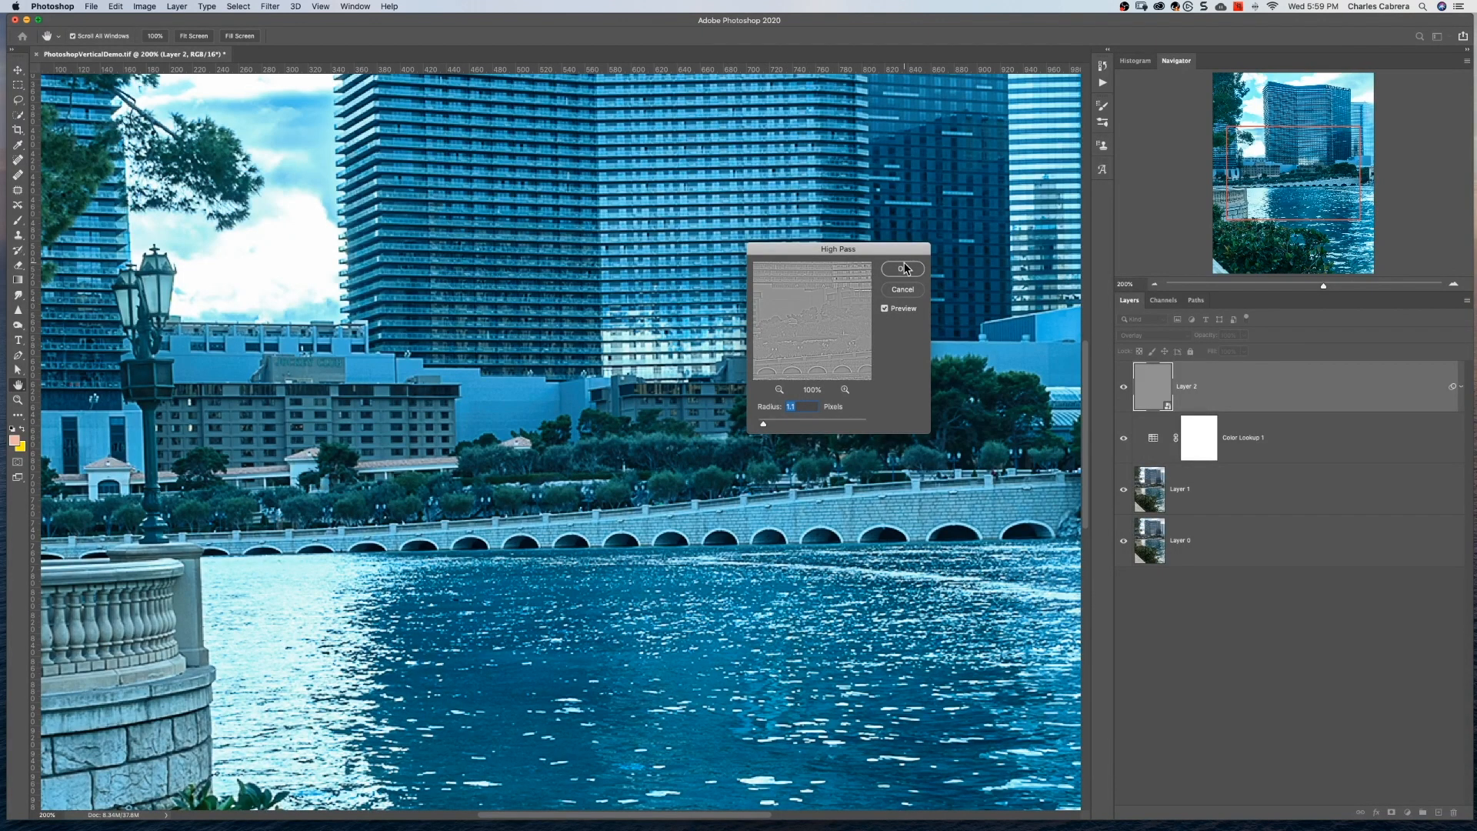
pyautogui.click(1124, 388)
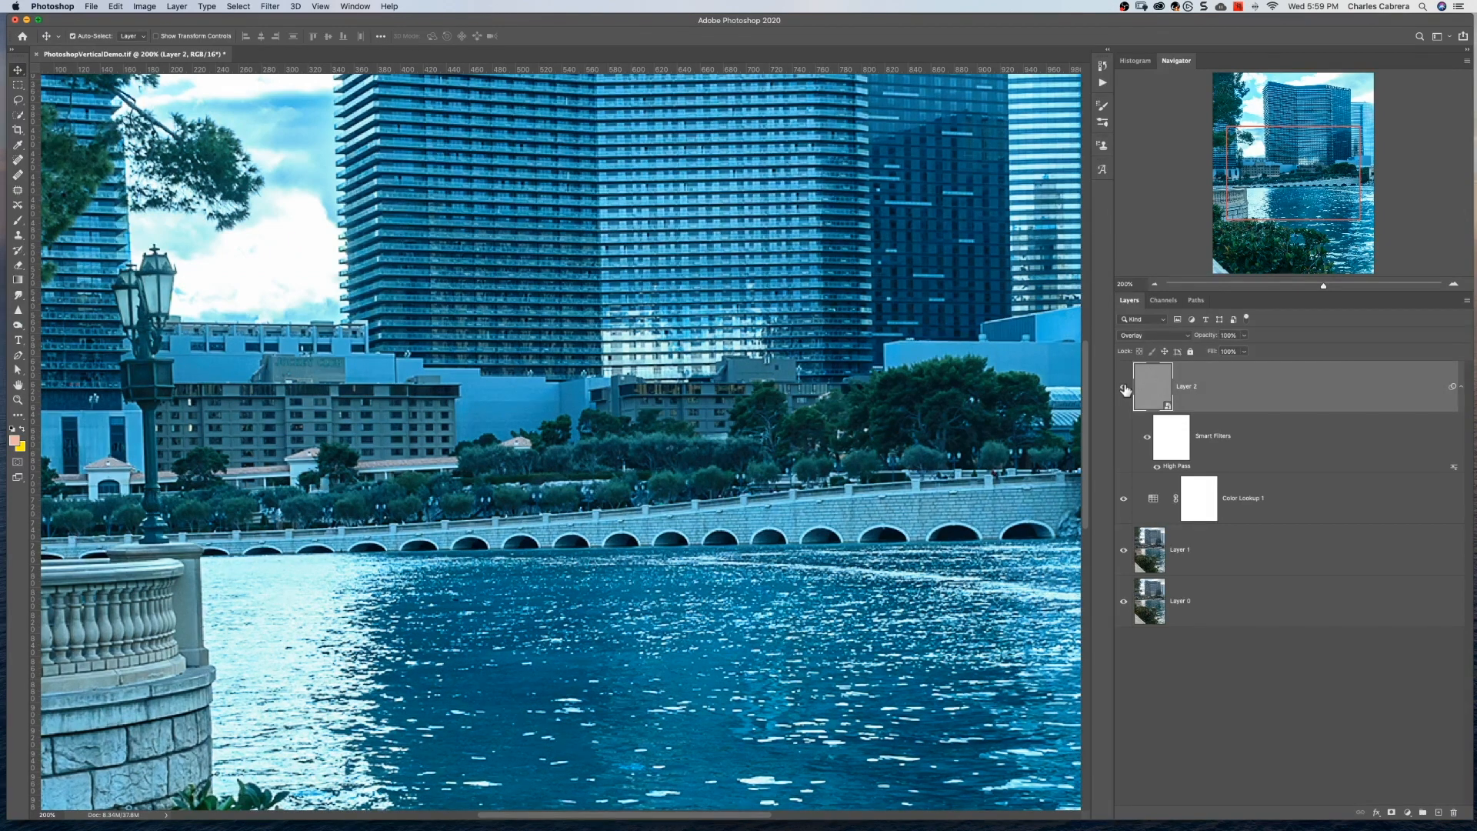
pyautogui.click(1126, 390)
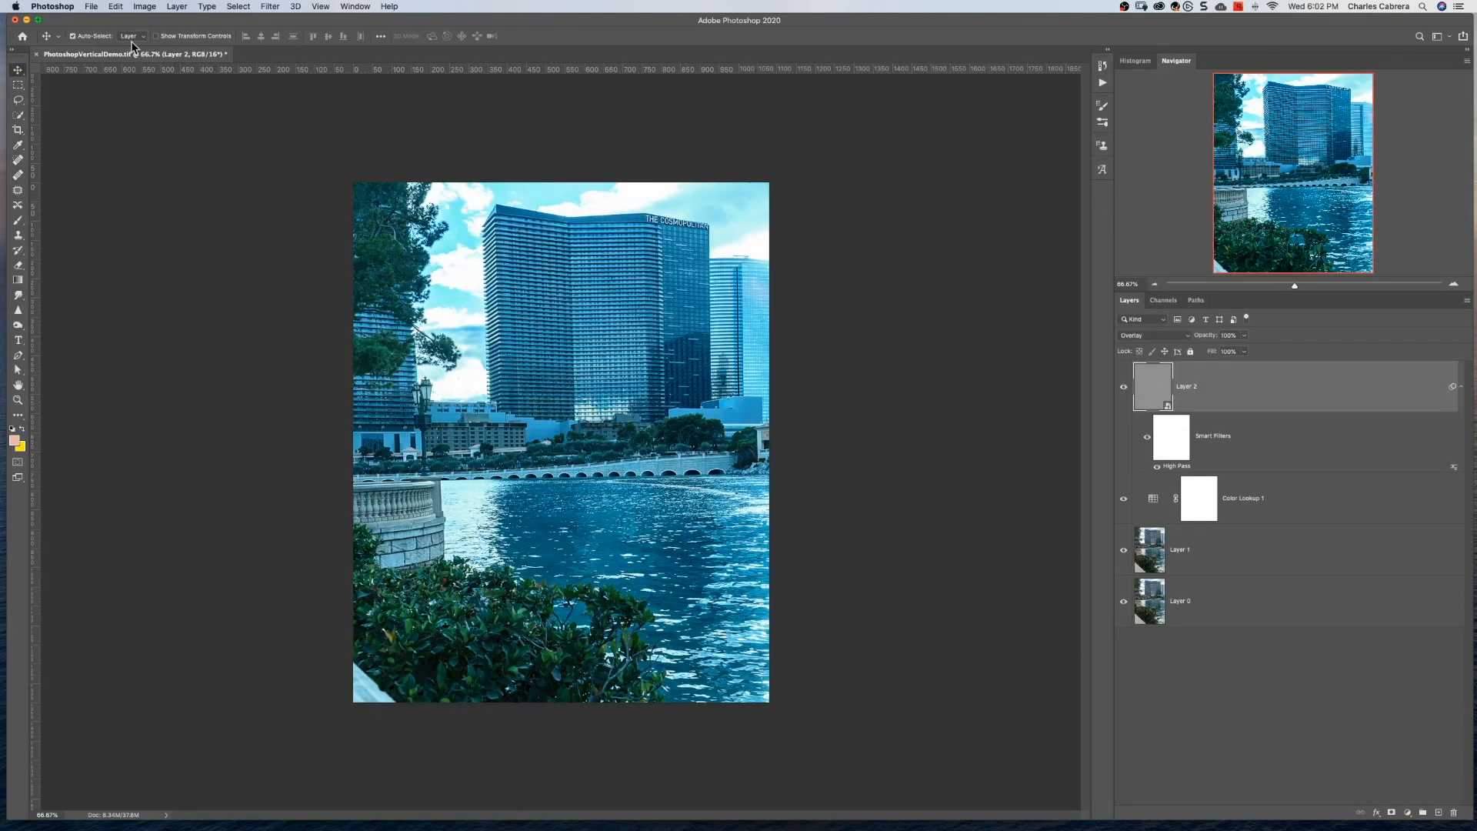
# Step: Export the vertical photo as a 1080 x 1350 px JPG at 72% quality, converted to sRGB
pyautogui.click(95, 8)
pyautogui.moveTo(178, 167)
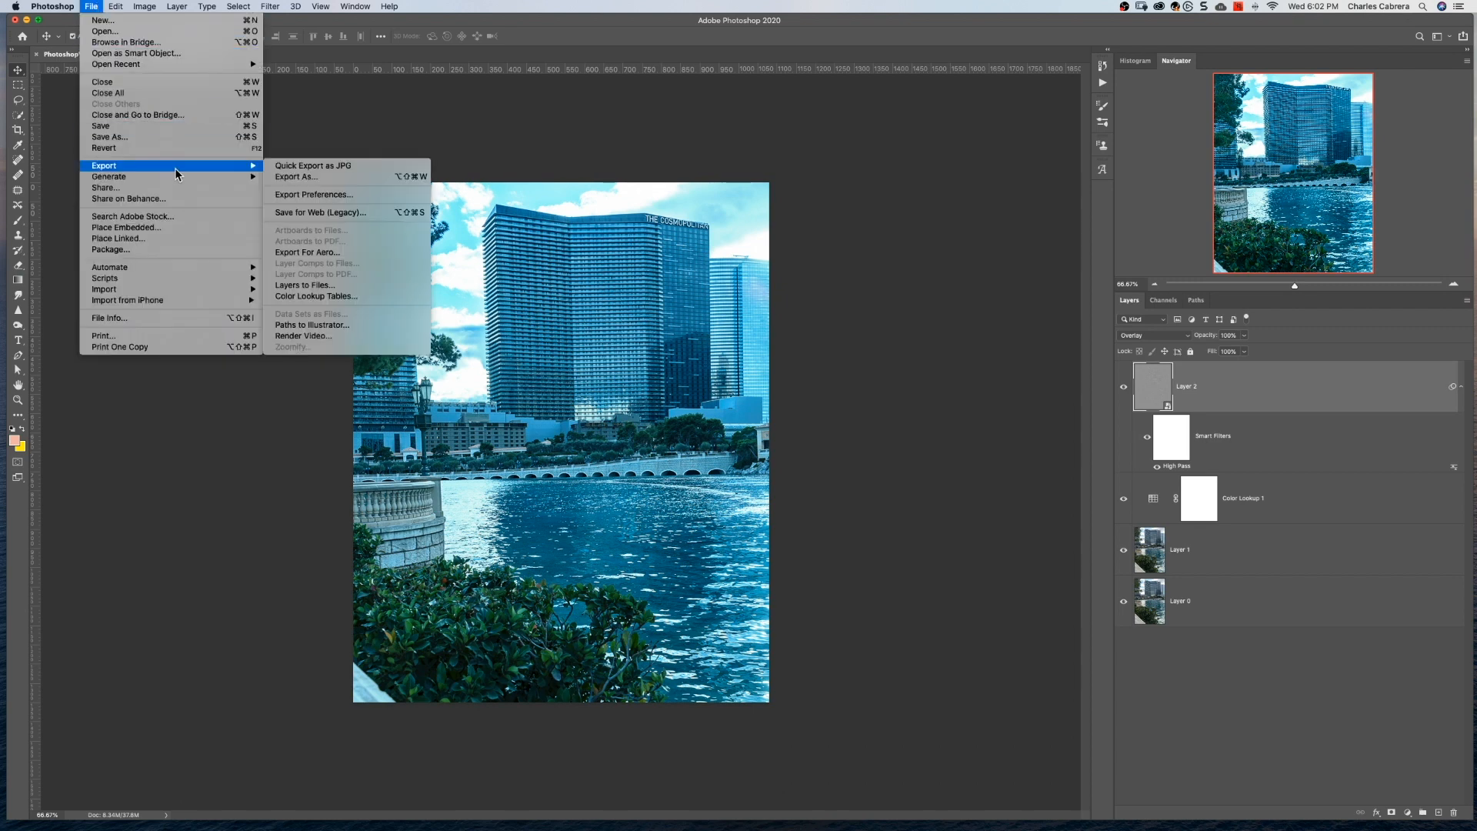
pyautogui.click(295, 178)
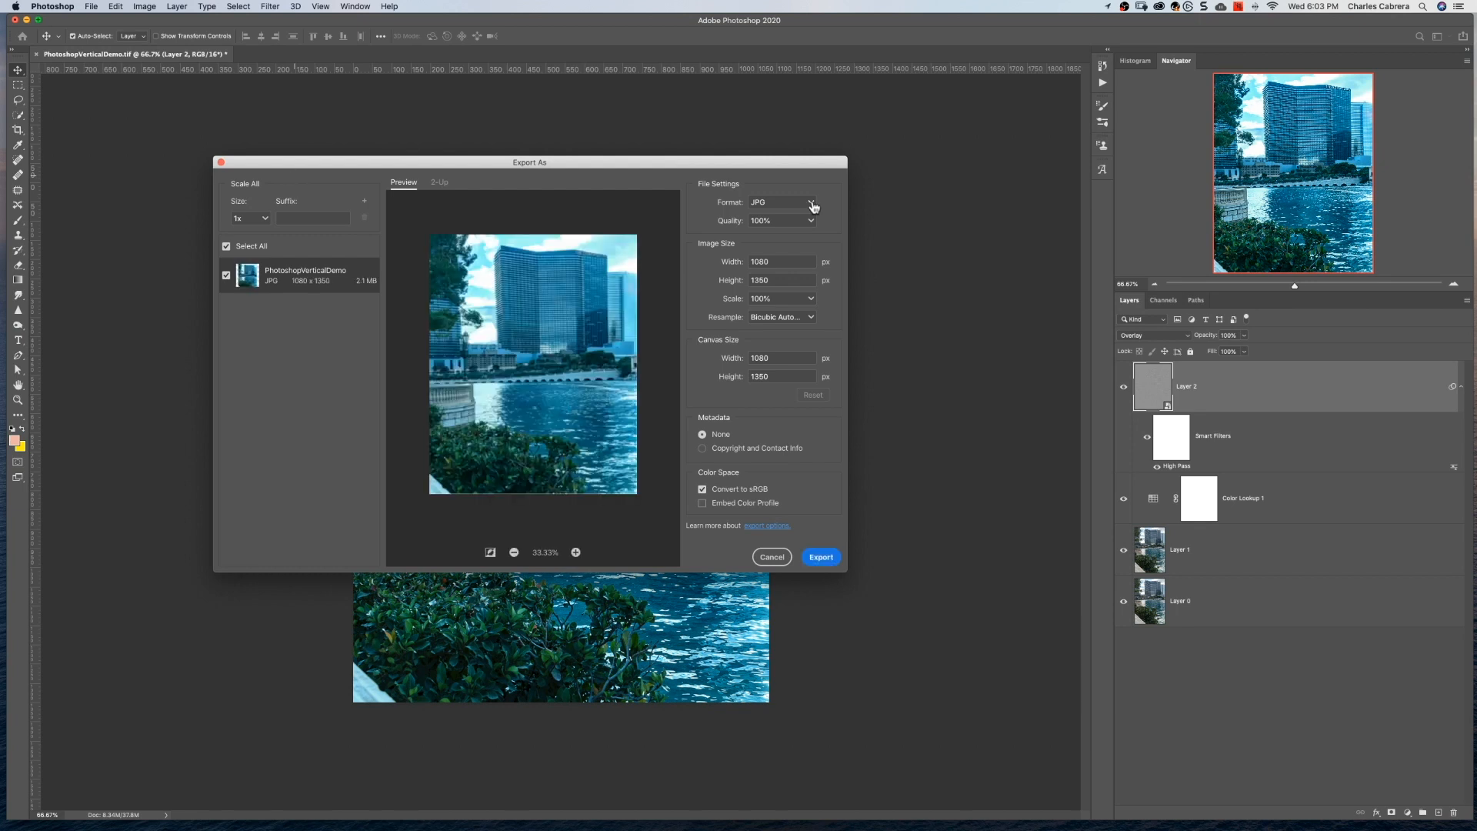
pyautogui.click(811, 221)
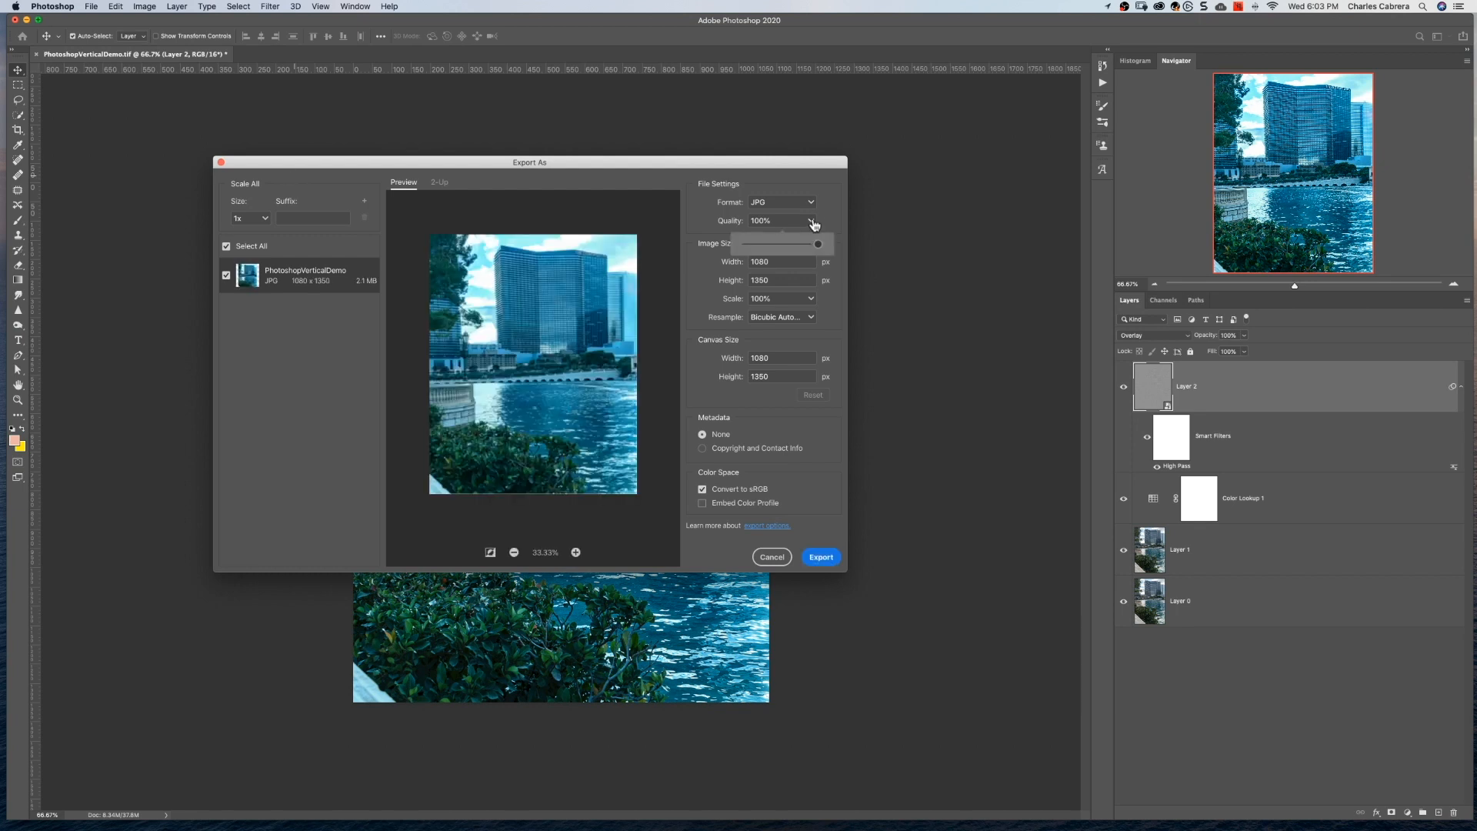
pyautogui.moveTo(816, 243); pyautogui.dragTo(797, 244)
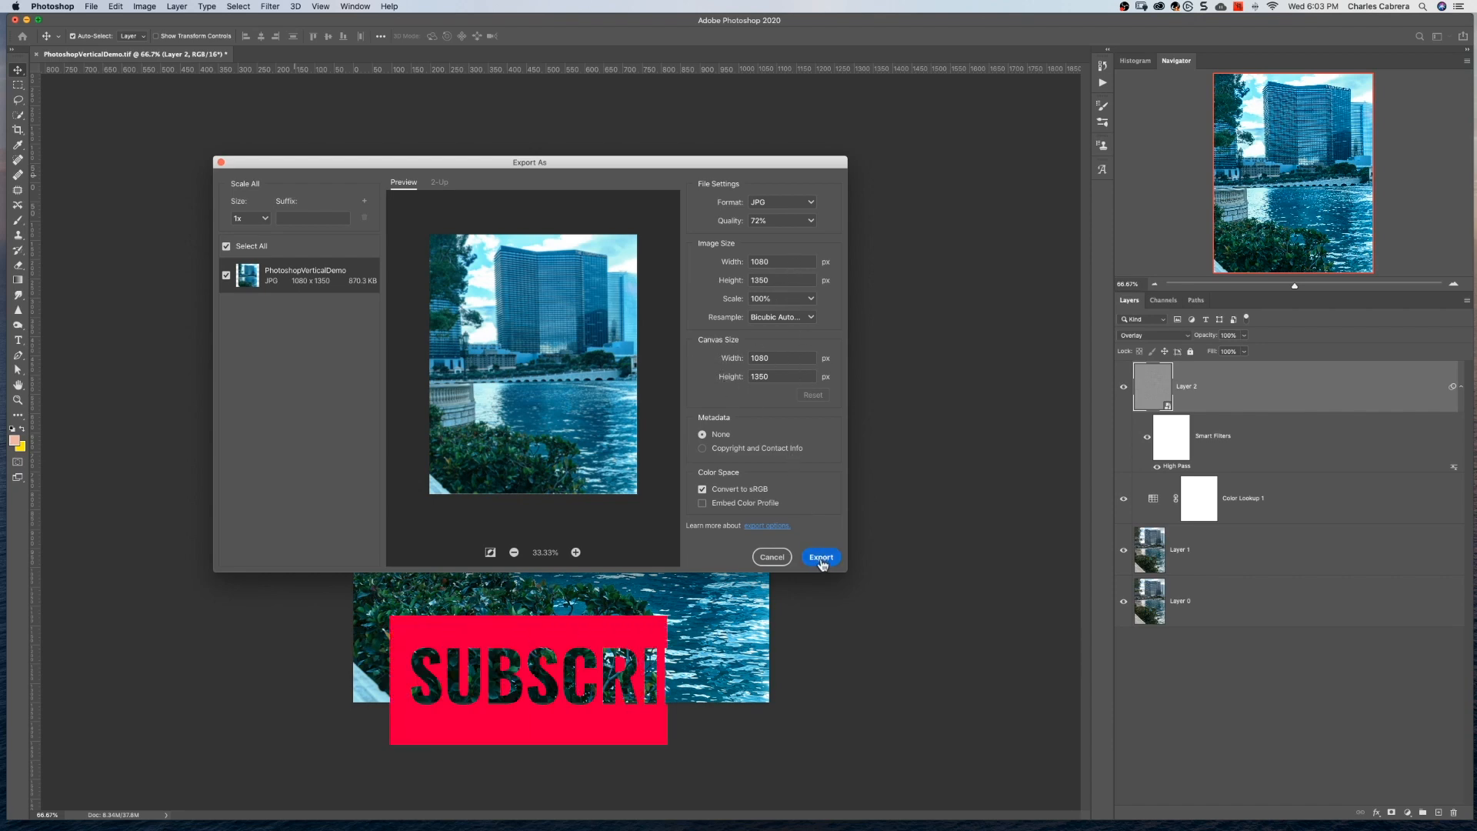
pyautogui.click(821, 557)
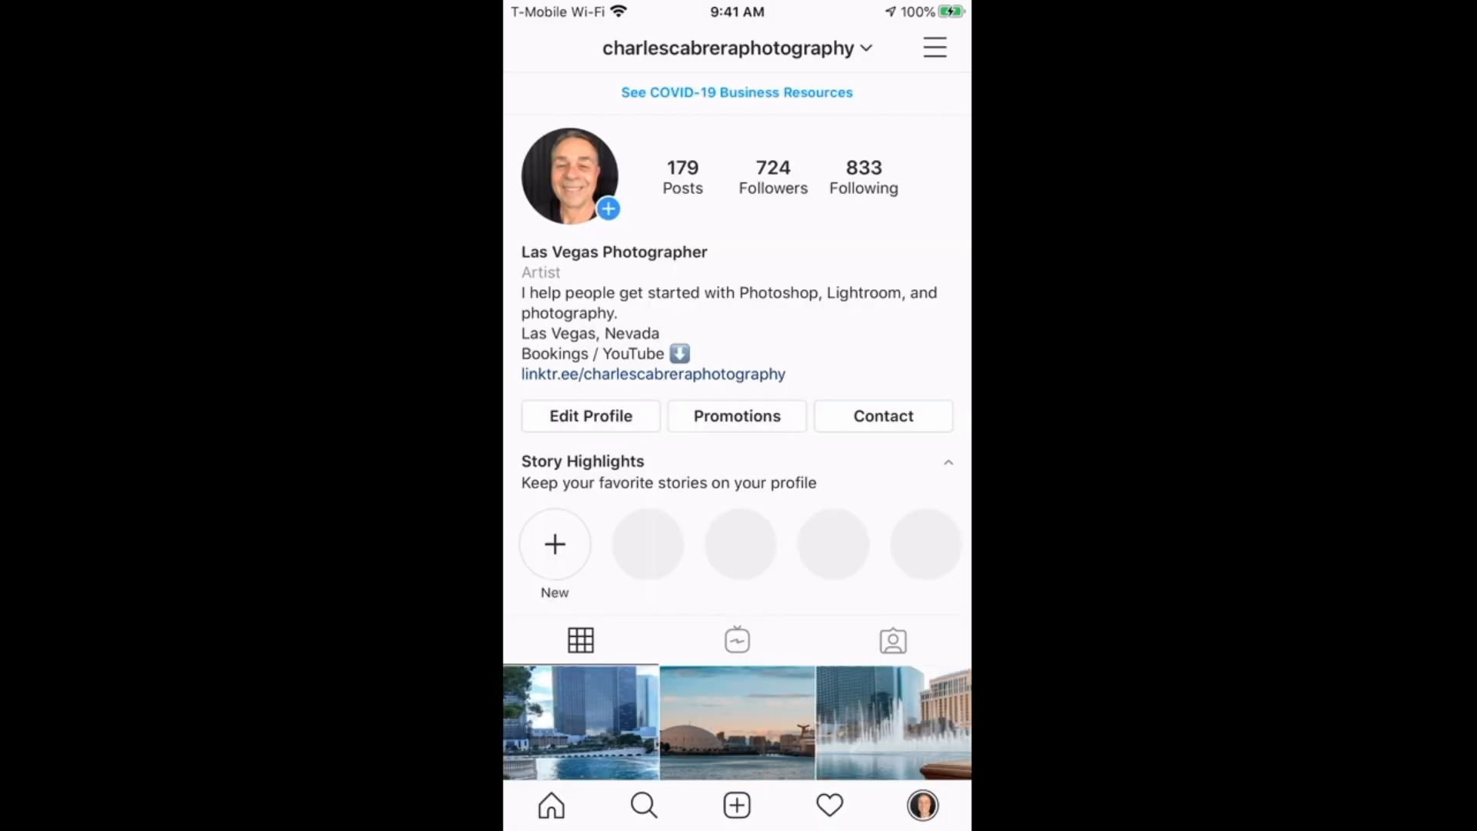
# Step: Switch to the Instagram phone app, start a new post with the latest vertical photo, and expand it to its full frame
pyautogui.click(737, 805)
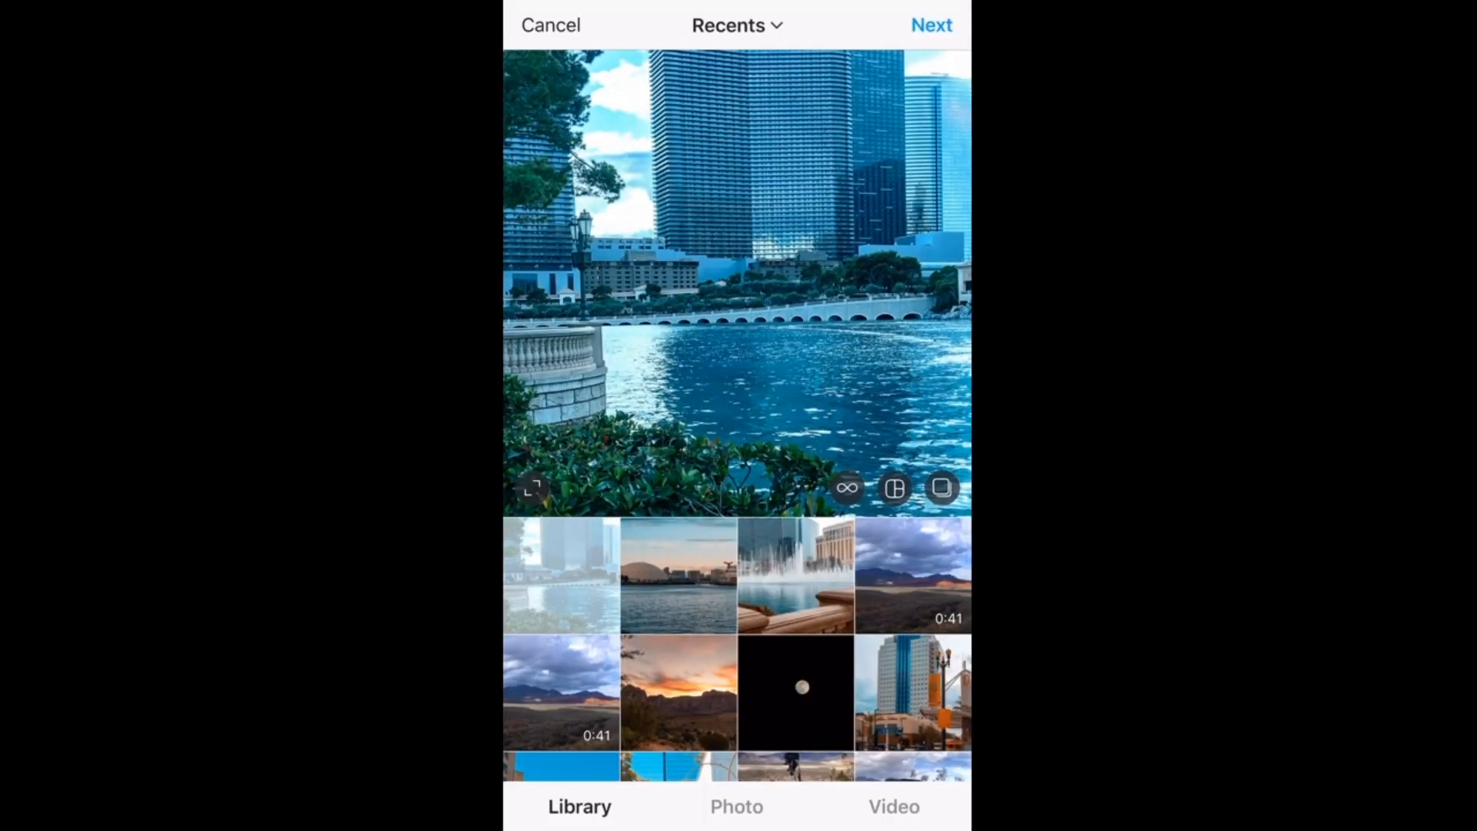
pyautogui.moveTo(737, 283); pyautogui.dragTo(743, 337)
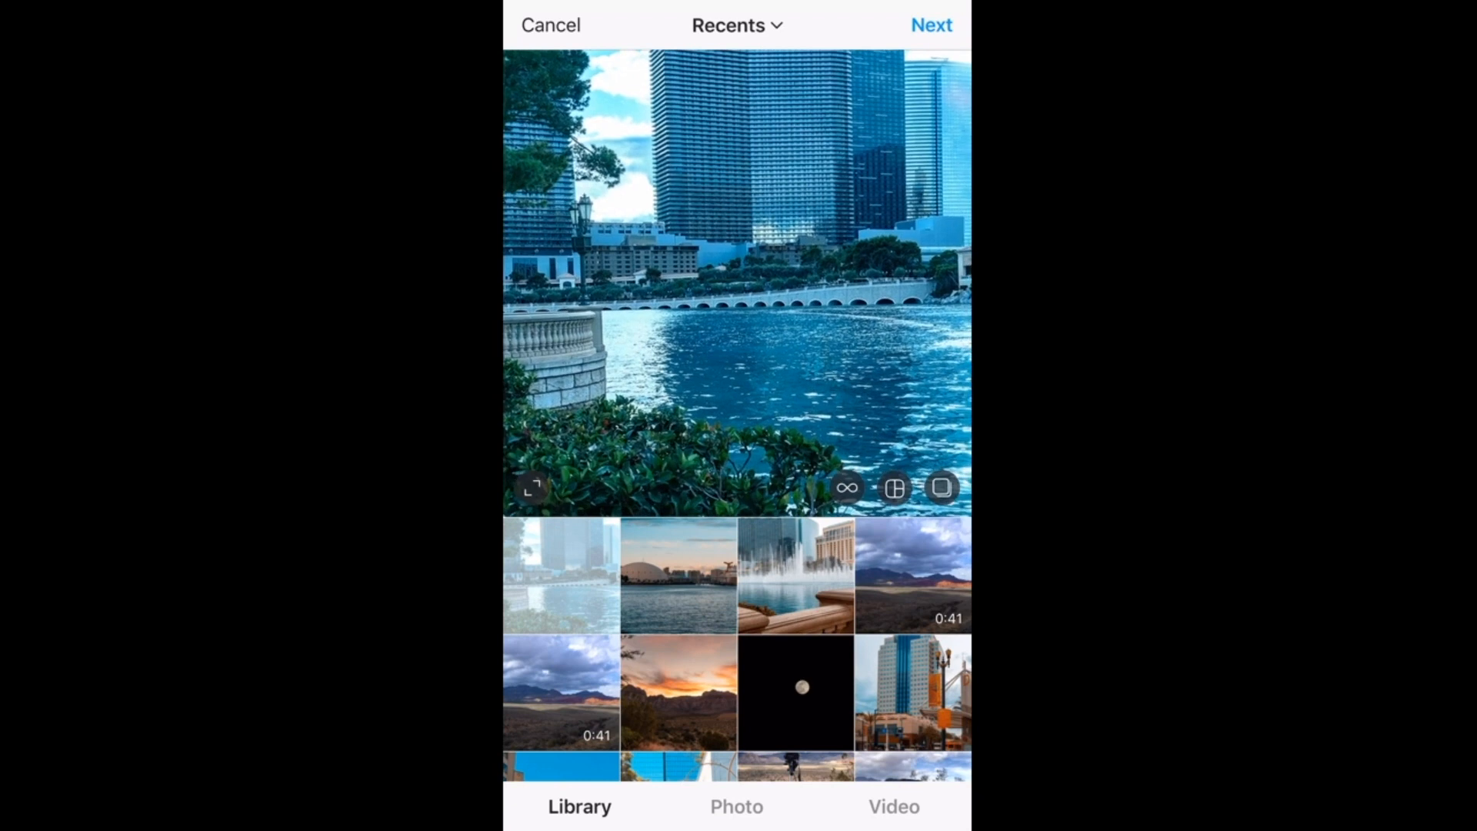
pyautogui.click(531, 487)
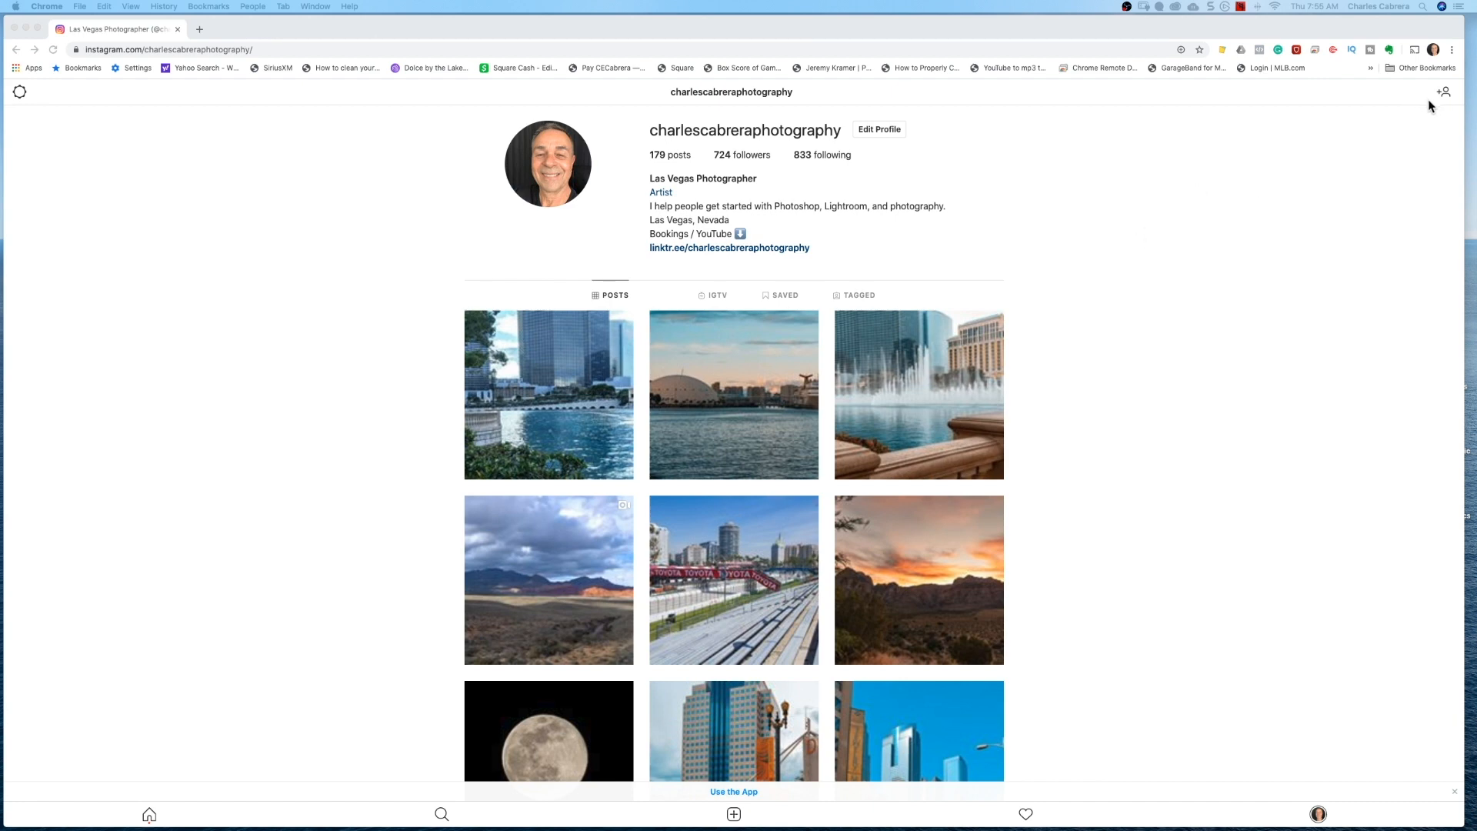
# Step: Switch to Chrome and show the Instagram profile page in mobile device view using the developer tools
pyautogui.click(1451, 51)
pyautogui.moveTo(1324, 255)
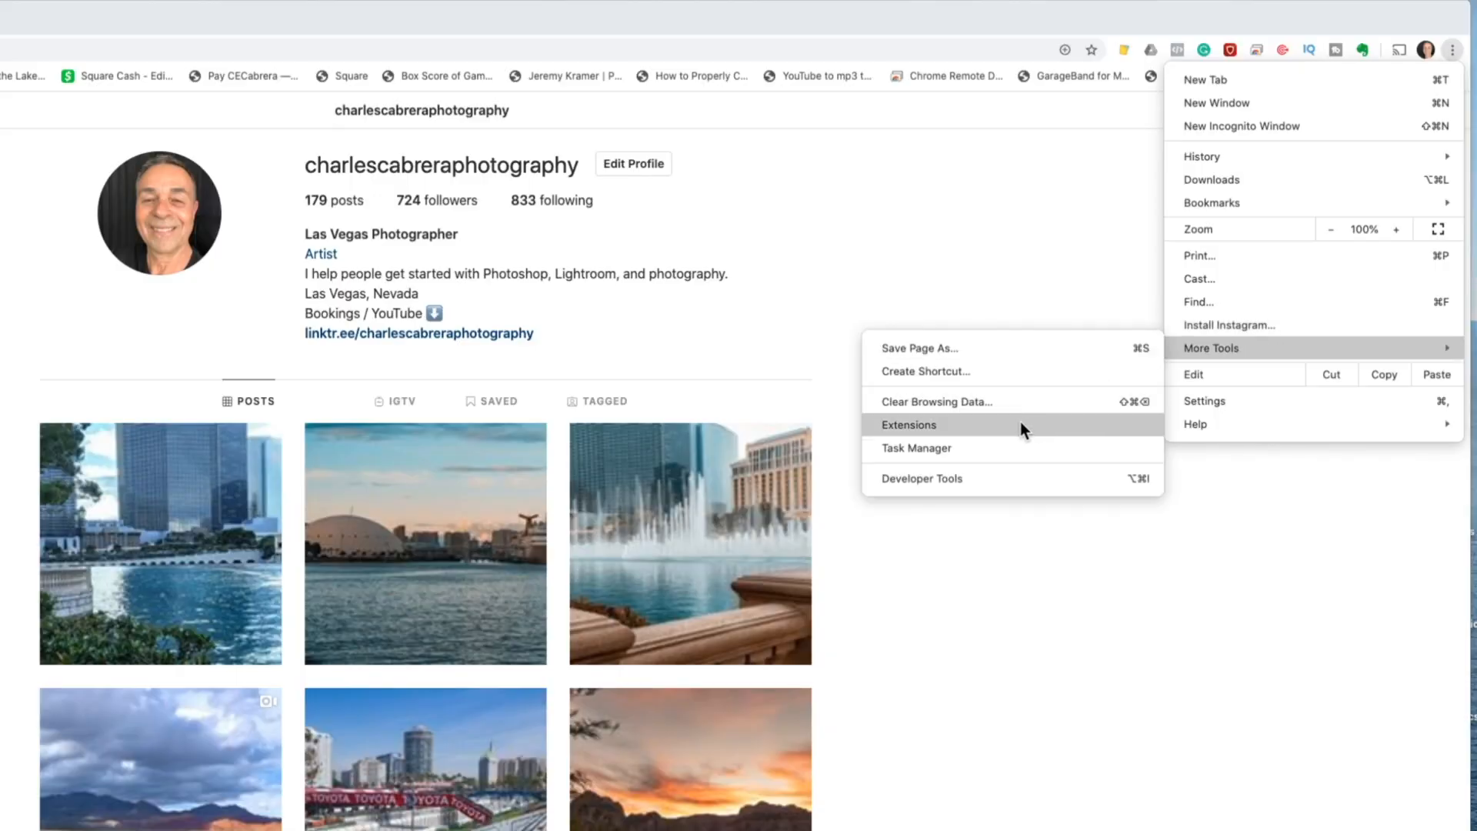
pyautogui.click(966, 474)
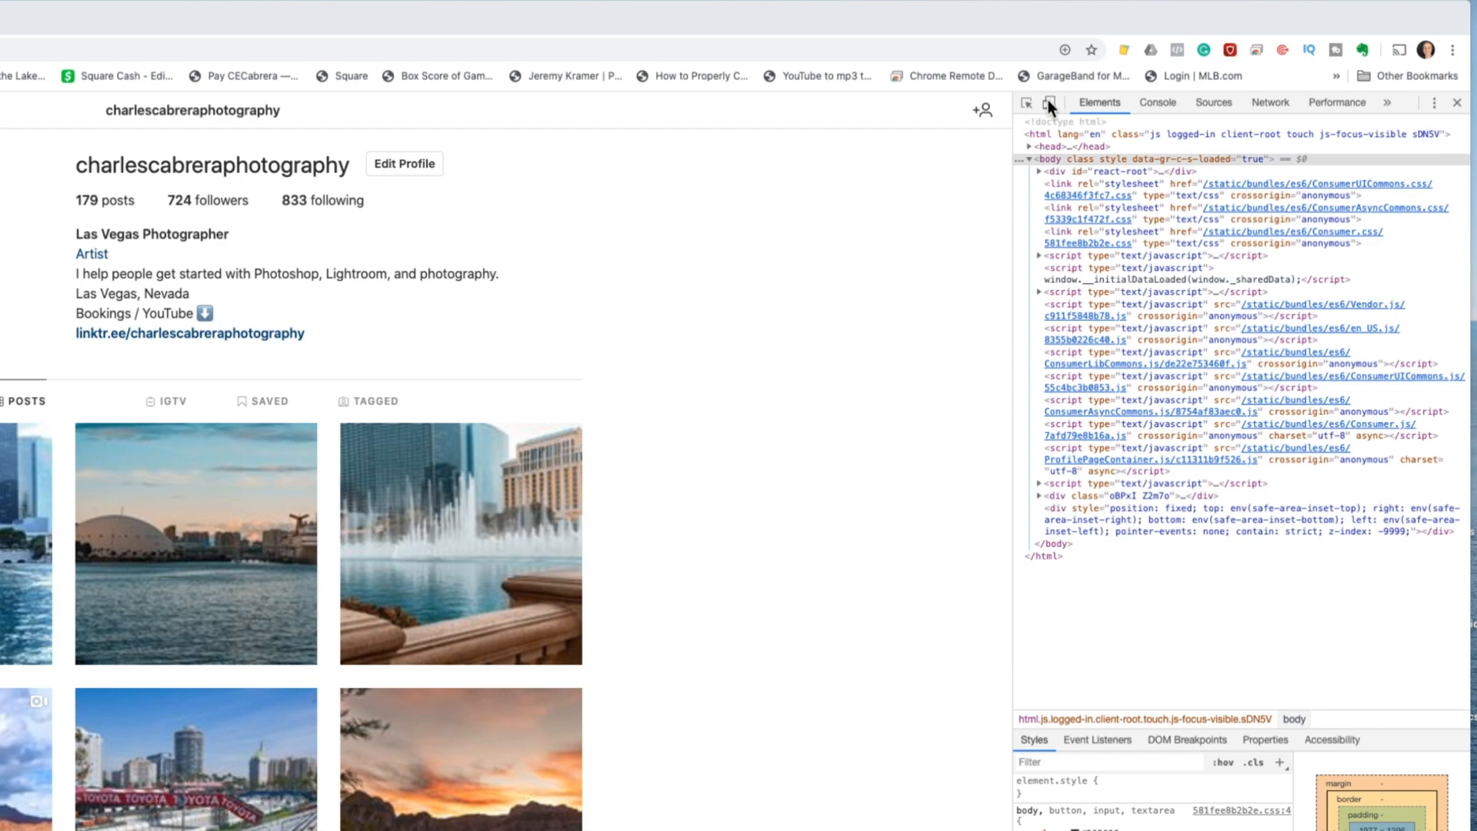
pyautogui.click(1050, 102)
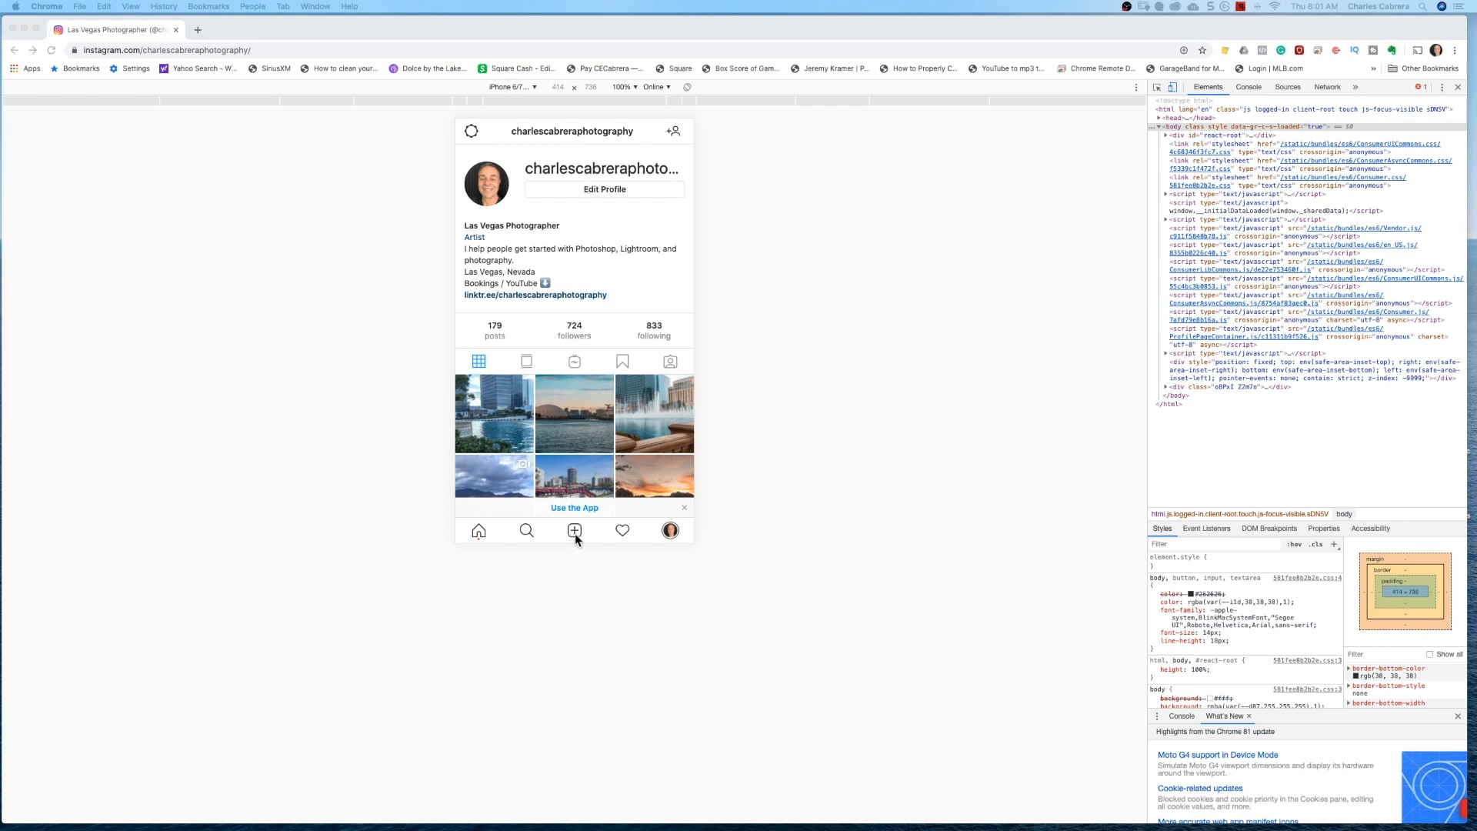
# Step: Create a new Instagram post from PhotoshopVerticalDemo.jpg, expand the photo to its full frame, and continue to the post details
pyautogui.click(572, 528)
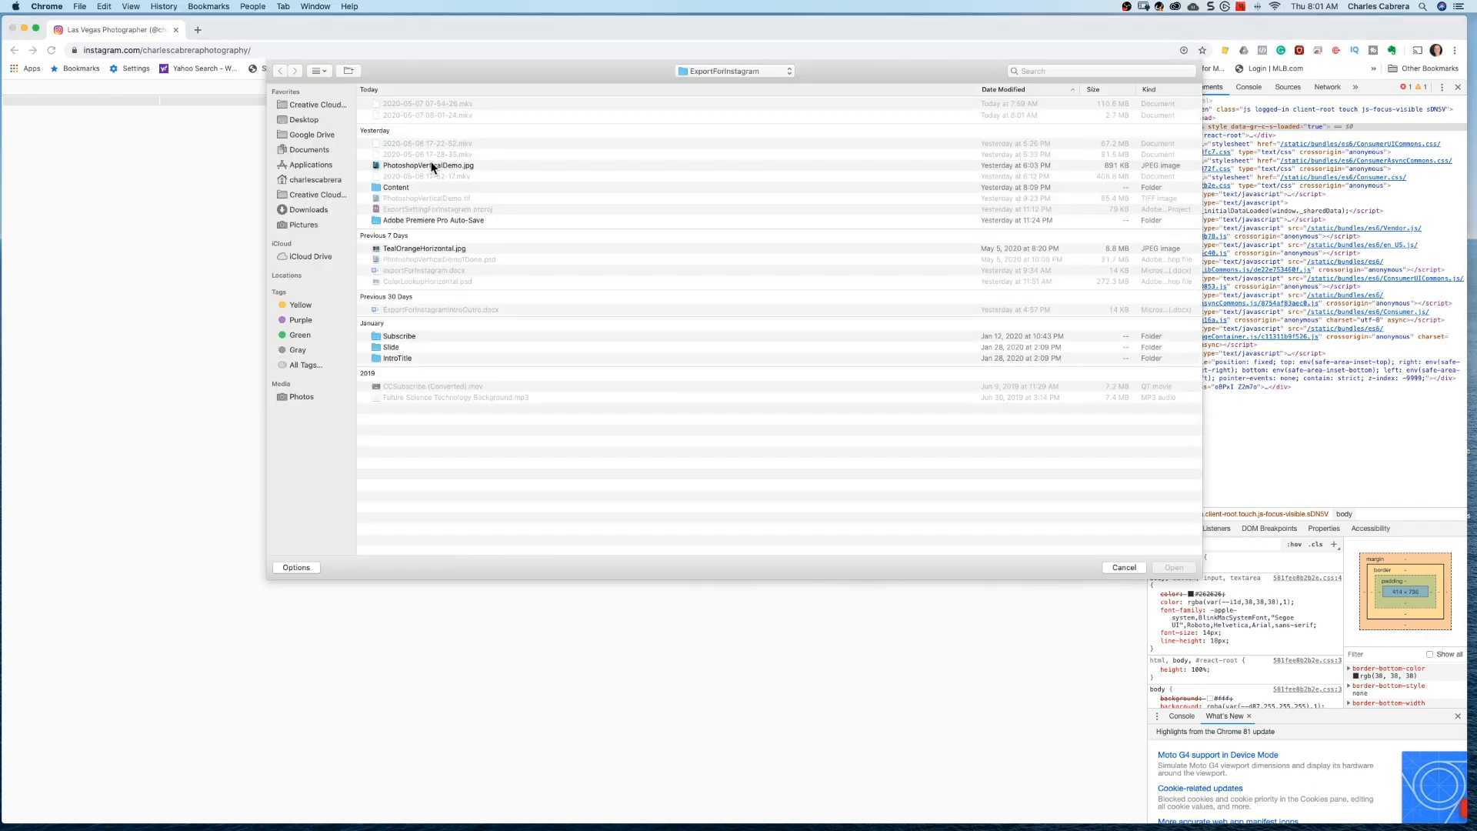
pyautogui.click(432, 166)
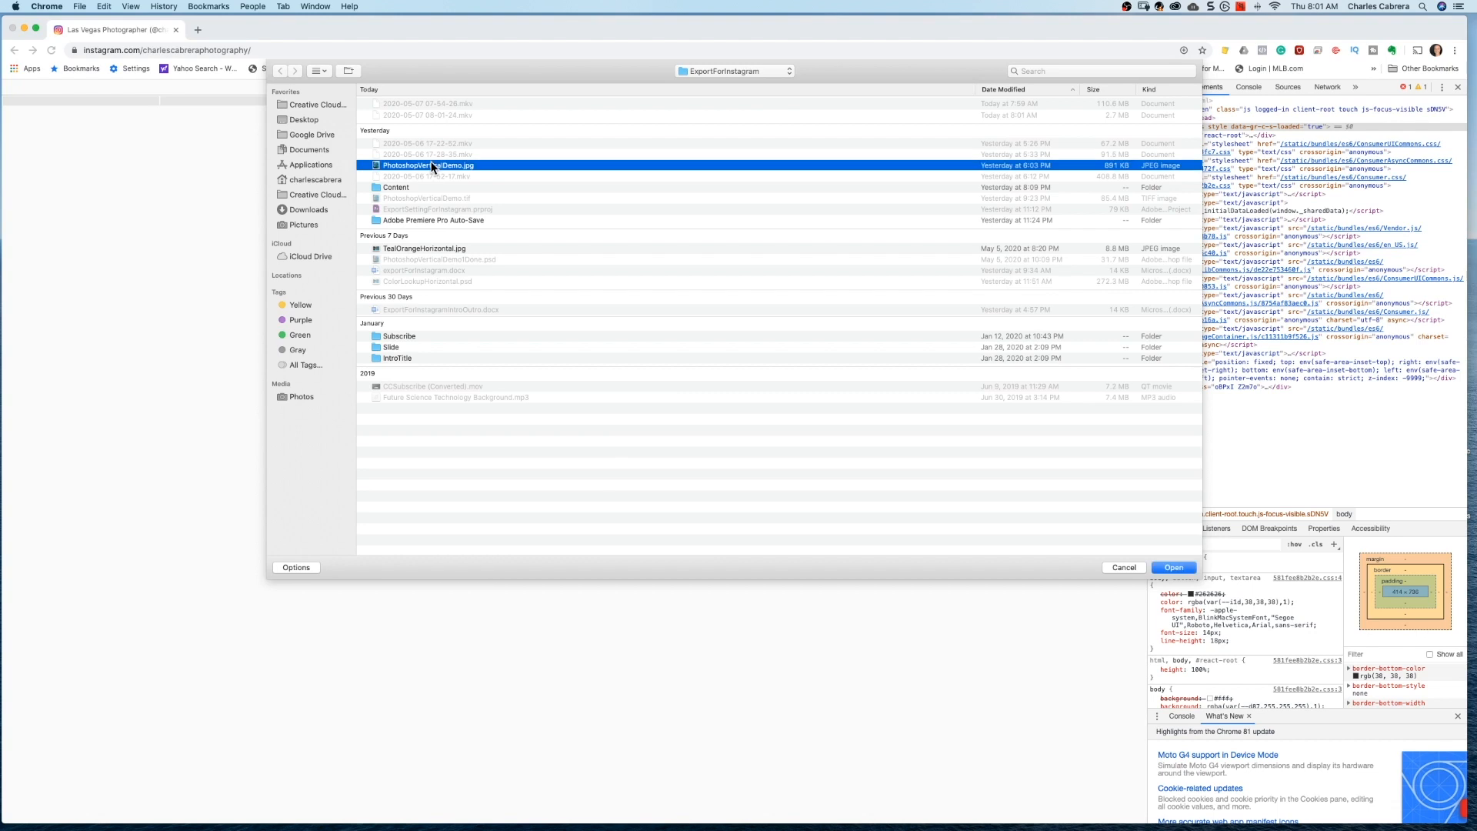
pyautogui.click(1174, 567)
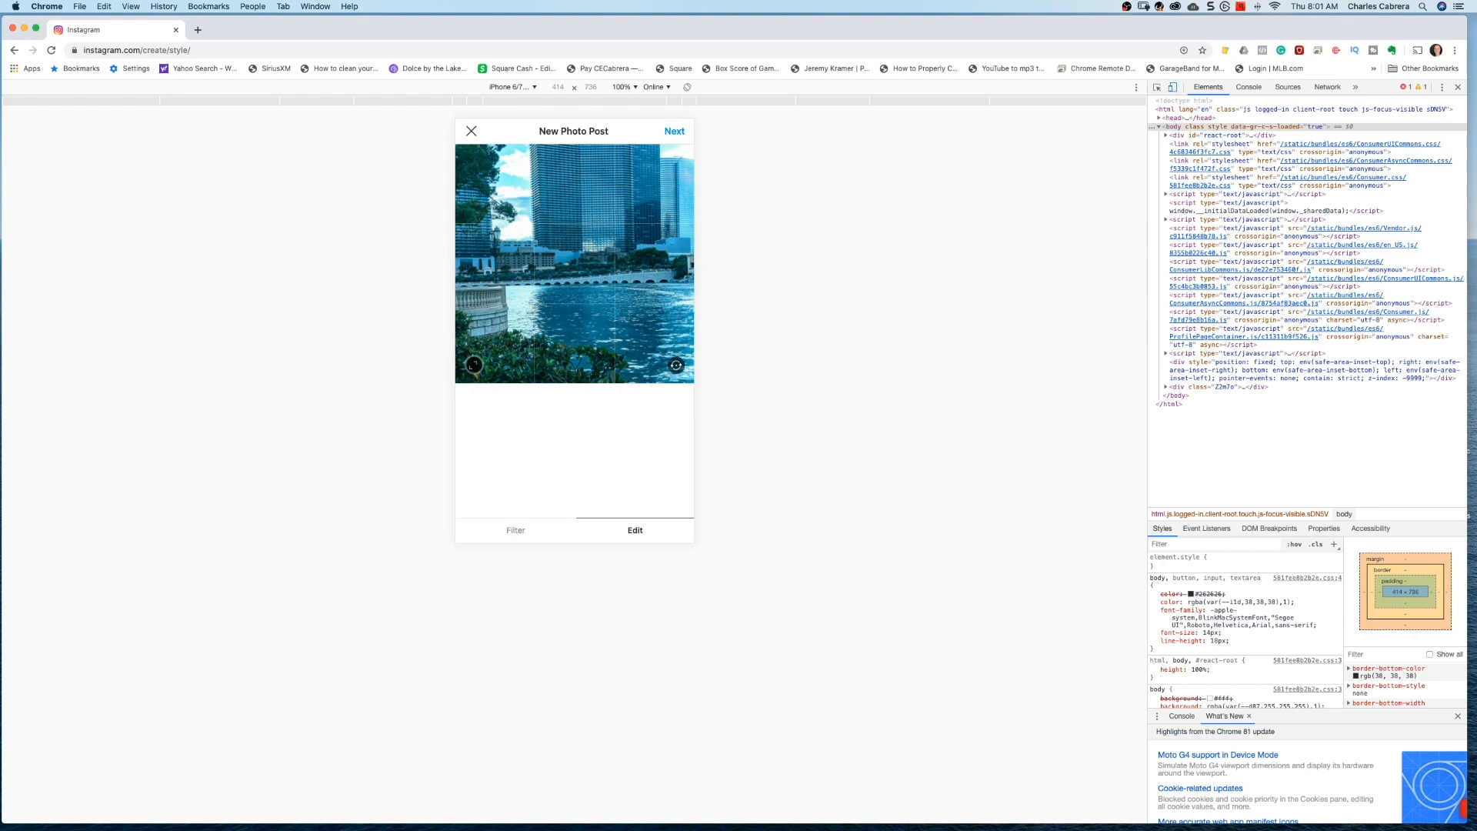
pyautogui.click(474, 365)
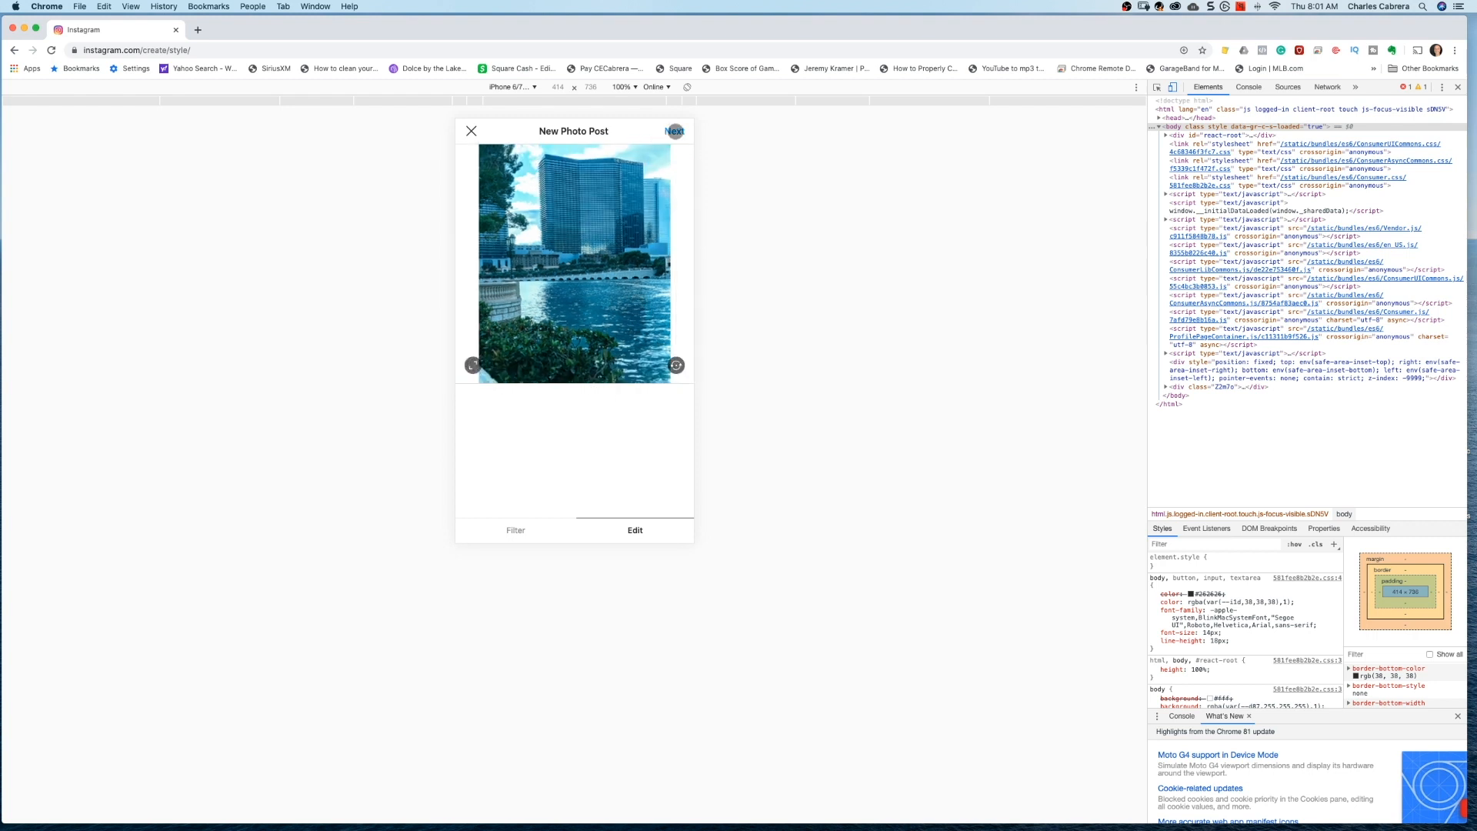
pyautogui.click(675, 131)
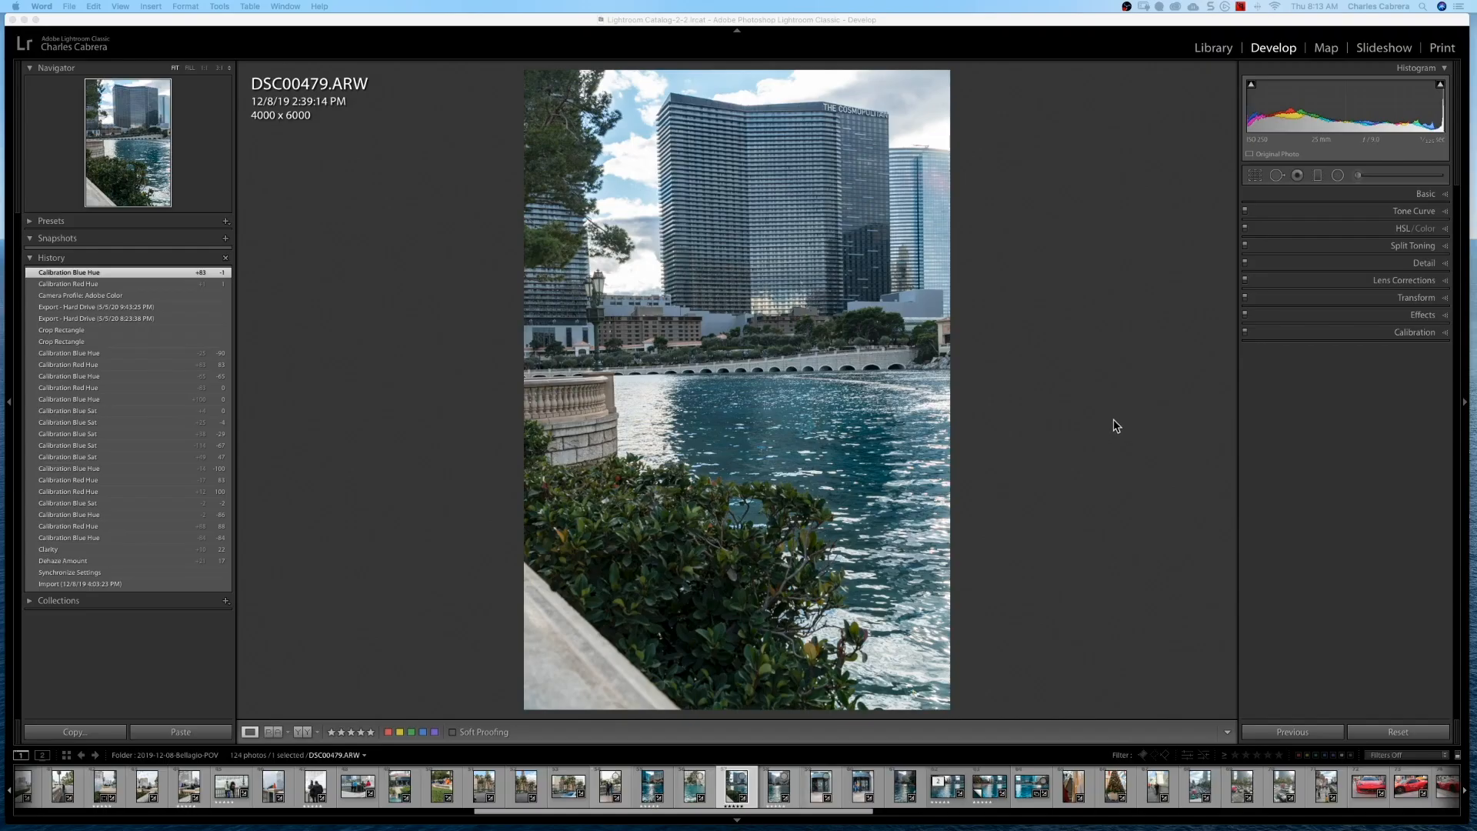
# Step: Switch to Lightroom Classic, review the Basic adjustments of DSC00479.ARW, and set its calibration Blue Primary hue to -92
pyautogui.click(1449, 200)
pyautogui.click(1449, 198)
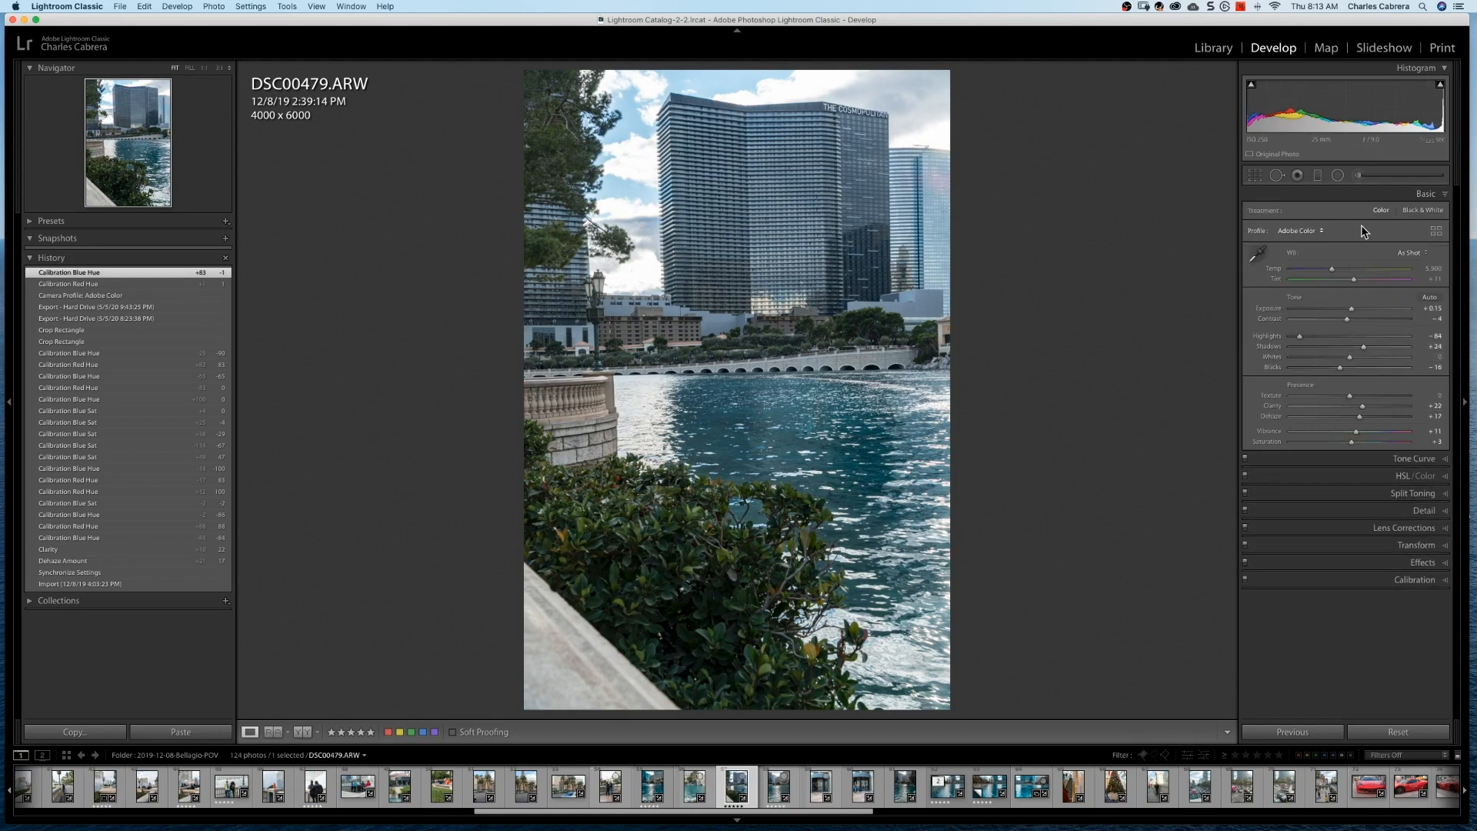
pyautogui.click(1448, 198)
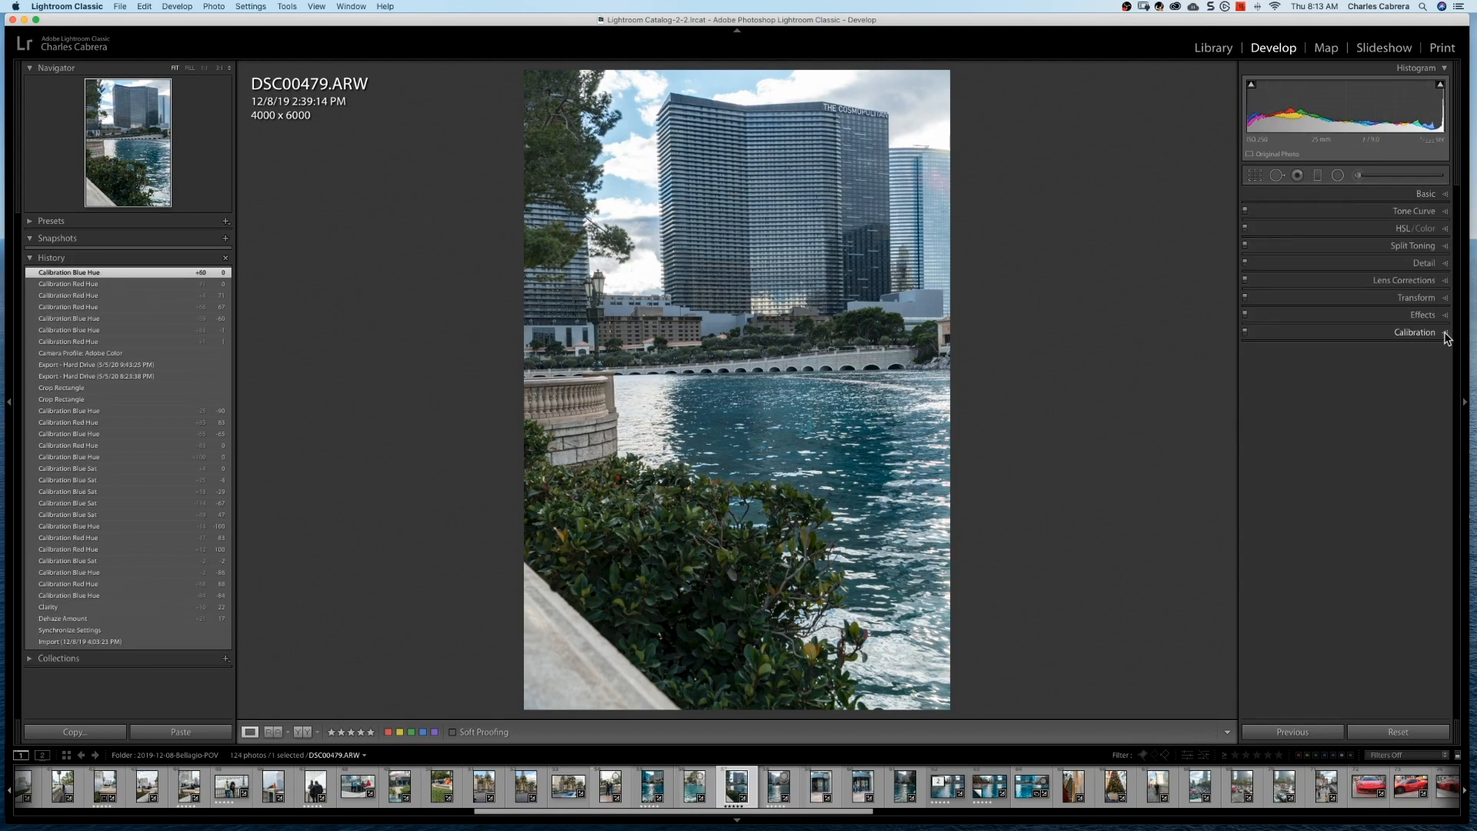
pyautogui.click(1446, 331)
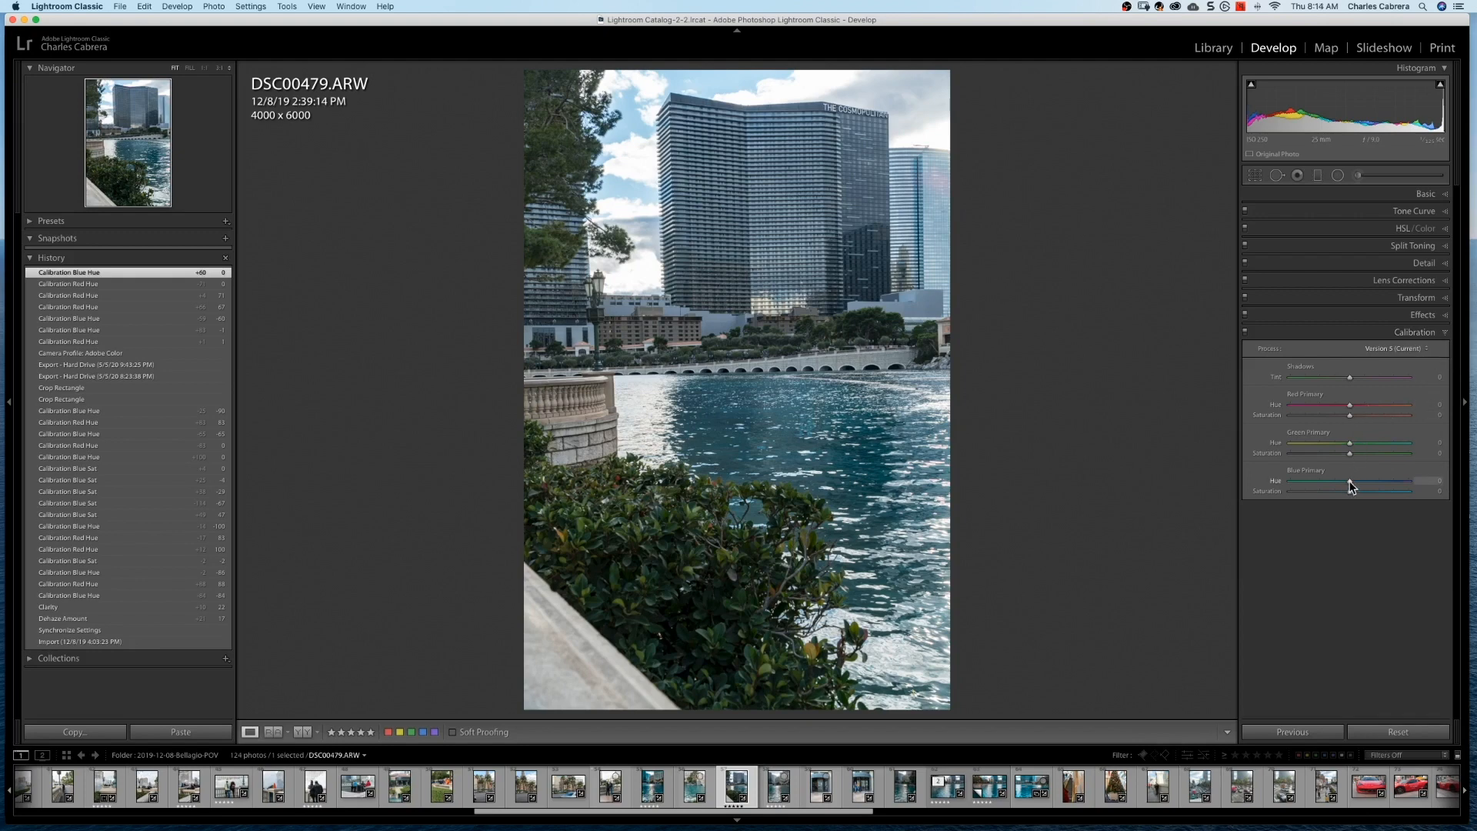
pyautogui.moveTo(1349, 481); pyautogui.dragTo(1295, 483)
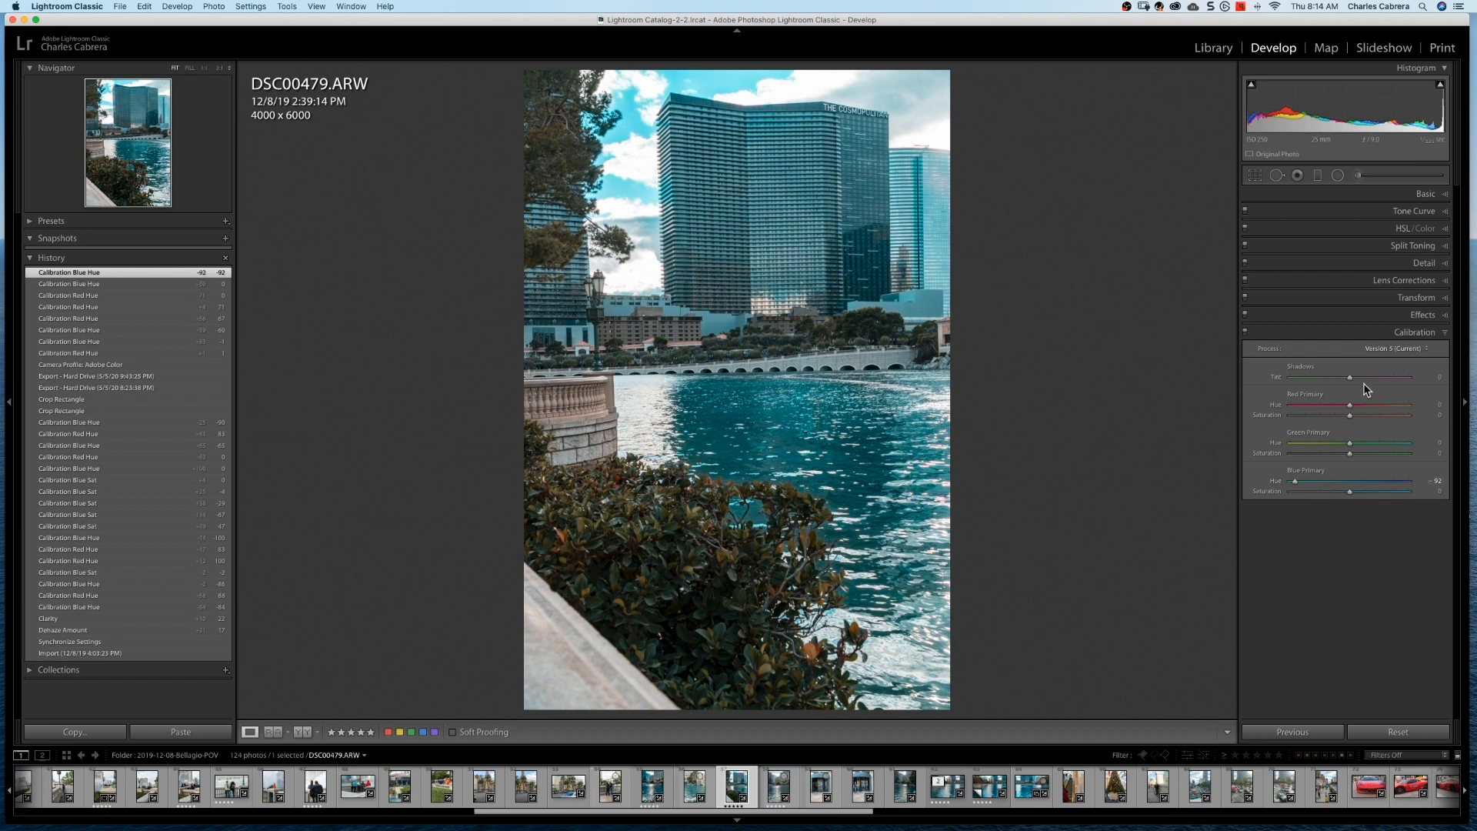
# Step: Set the photo's calibration Red Primary hue to +74
pyautogui.click(1351, 406)
pyautogui.moveTo(1354, 405); pyautogui.dragTo(1396, 408)
# Step: Crop the photo to the 4 x 5 / 8 x 10 aspect ratio, reposition the image vertically within the frame, and apply the crop
pyautogui.click(1255, 176)
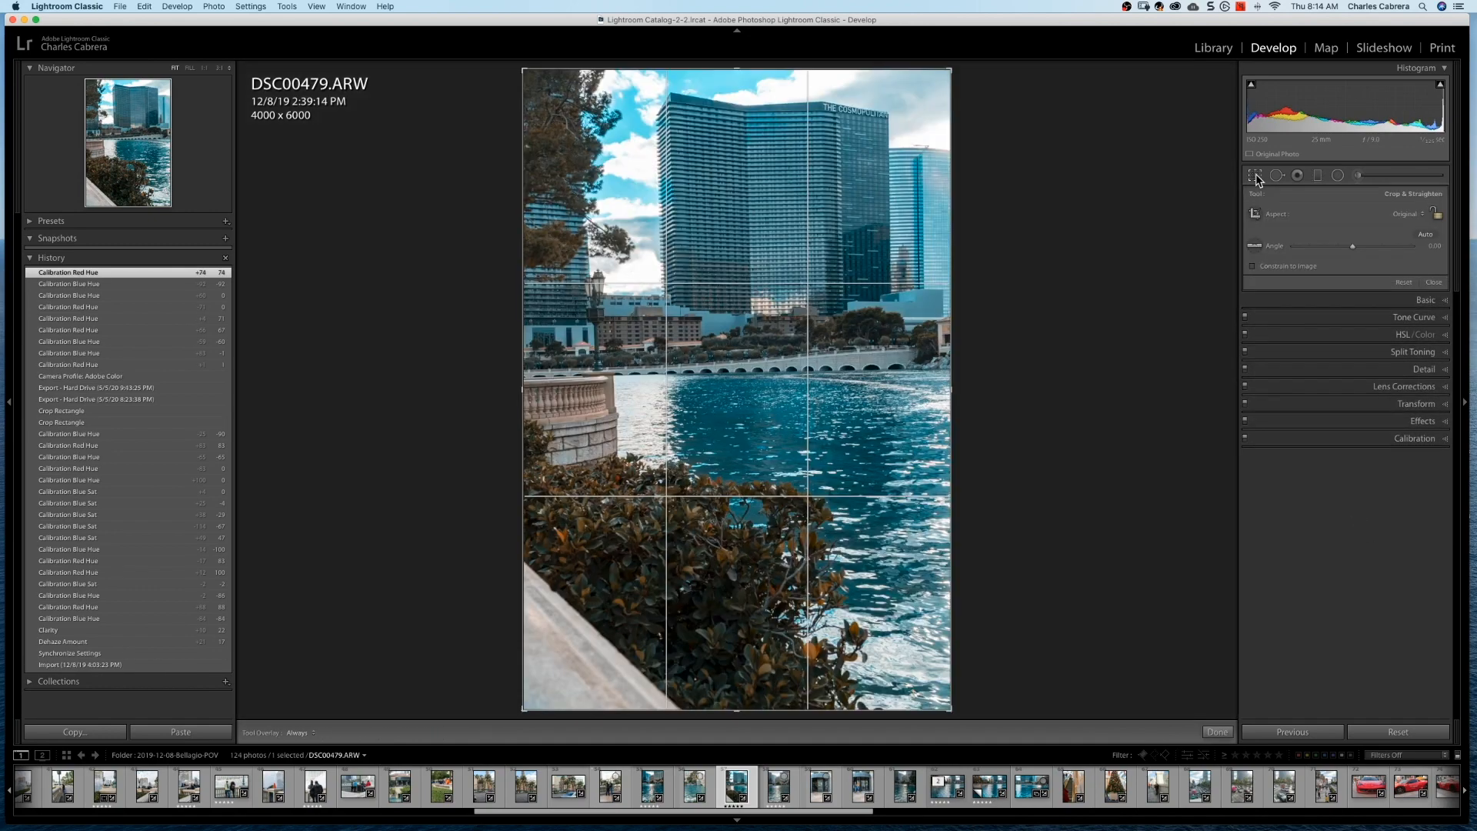
pyautogui.click(1420, 214)
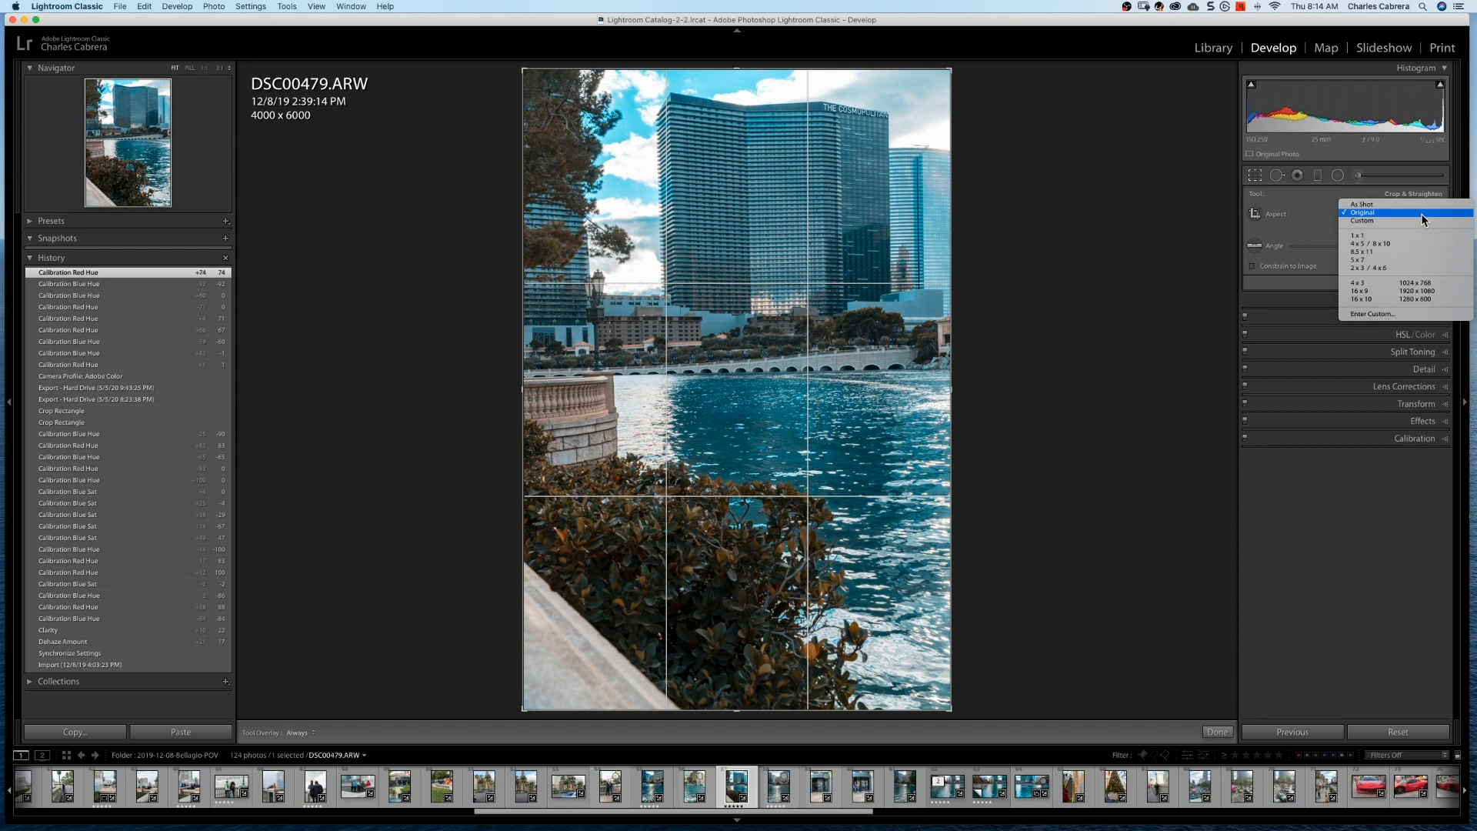
pyautogui.click(1381, 247)
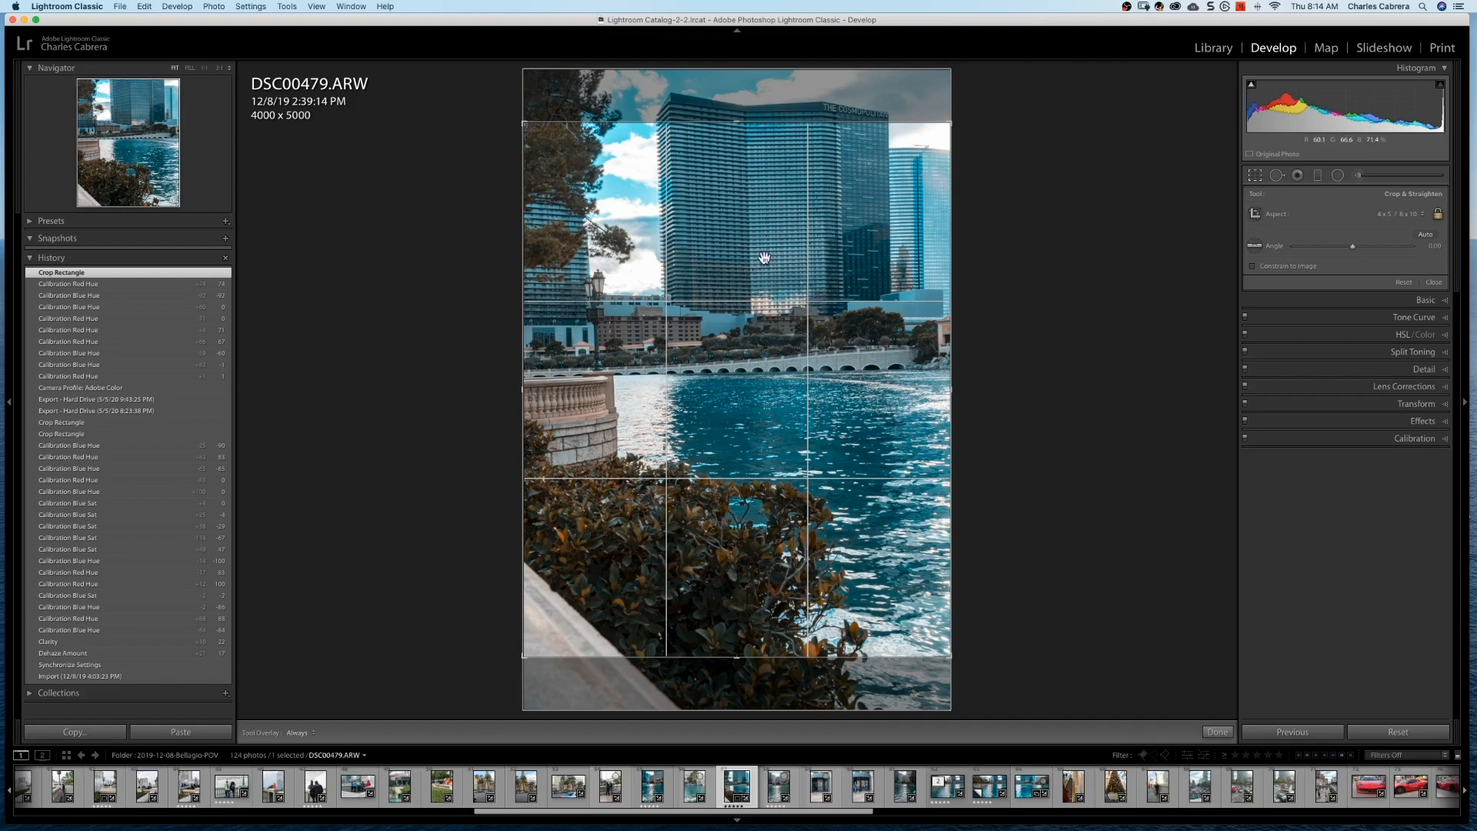
pyautogui.moveTo(764, 258); pyautogui.dragTo(766, 300)
pyautogui.press('Return')
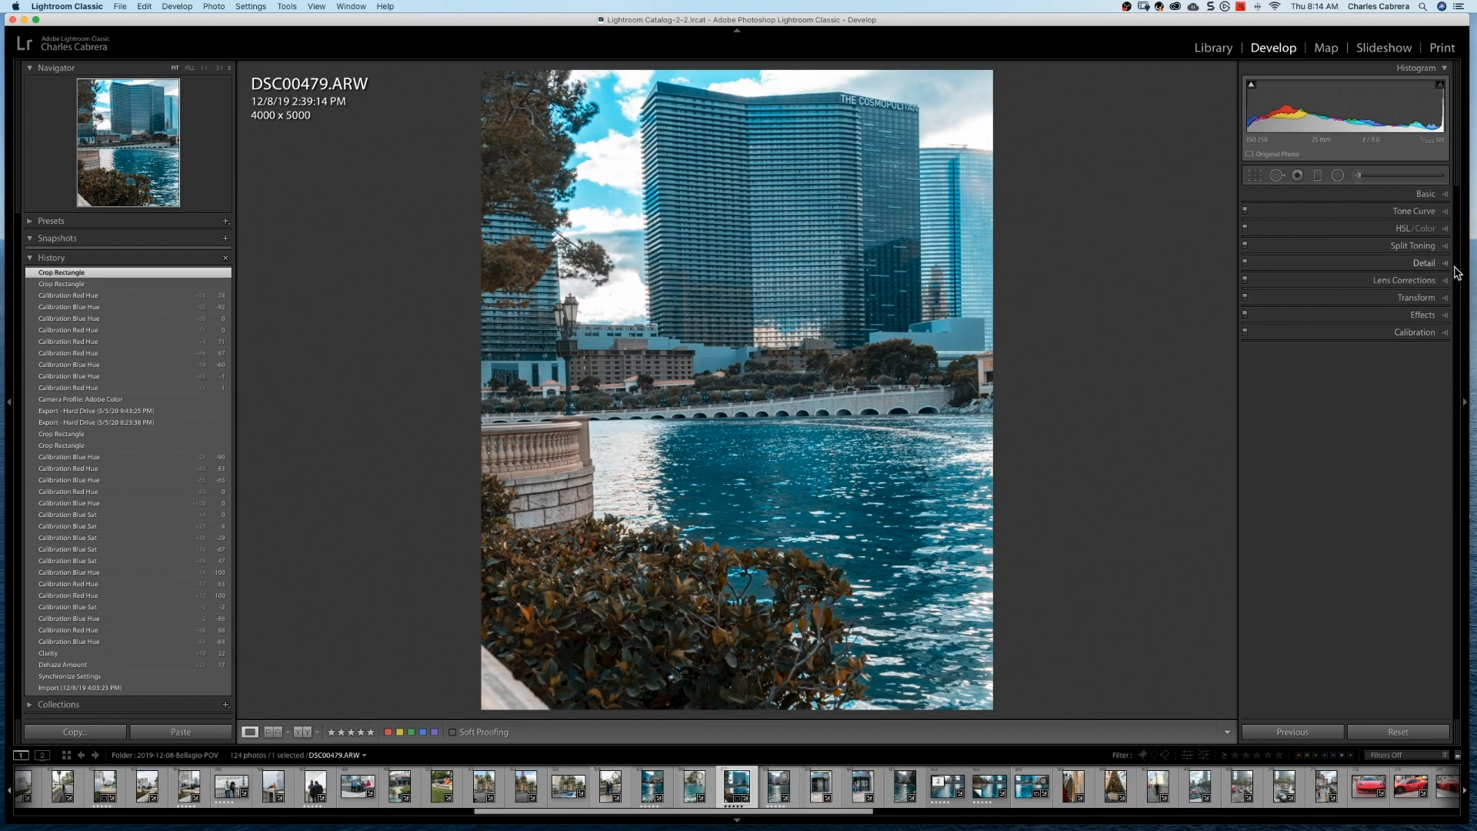
# Step: Set the Detail sharpening amount to 95 and masking to 58, using the black-and-white mask preview to judge the edges
pyautogui.click(1445, 316)
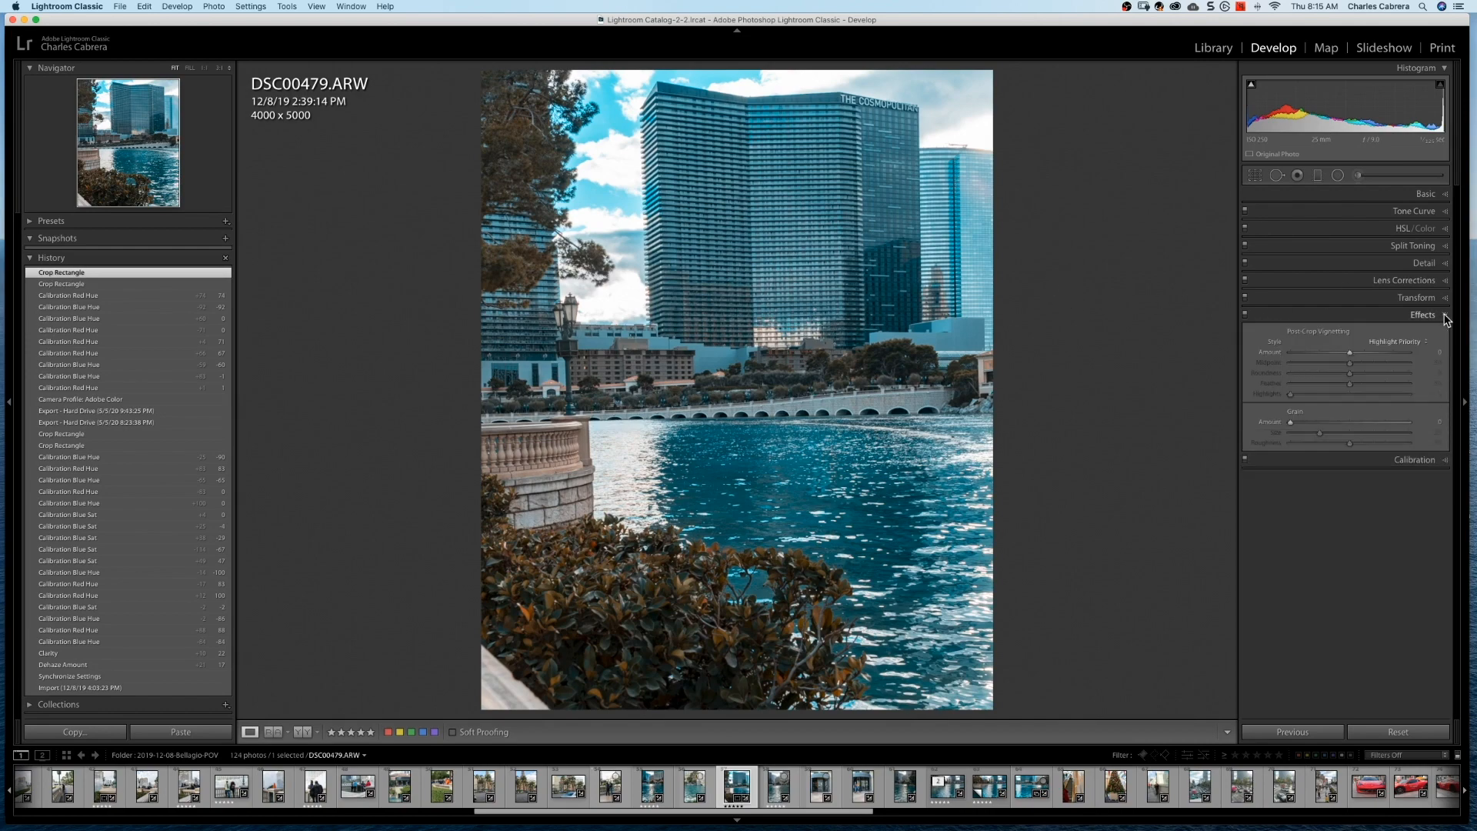
pyautogui.click(1444, 316)
pyautogui.click(1431, 262)
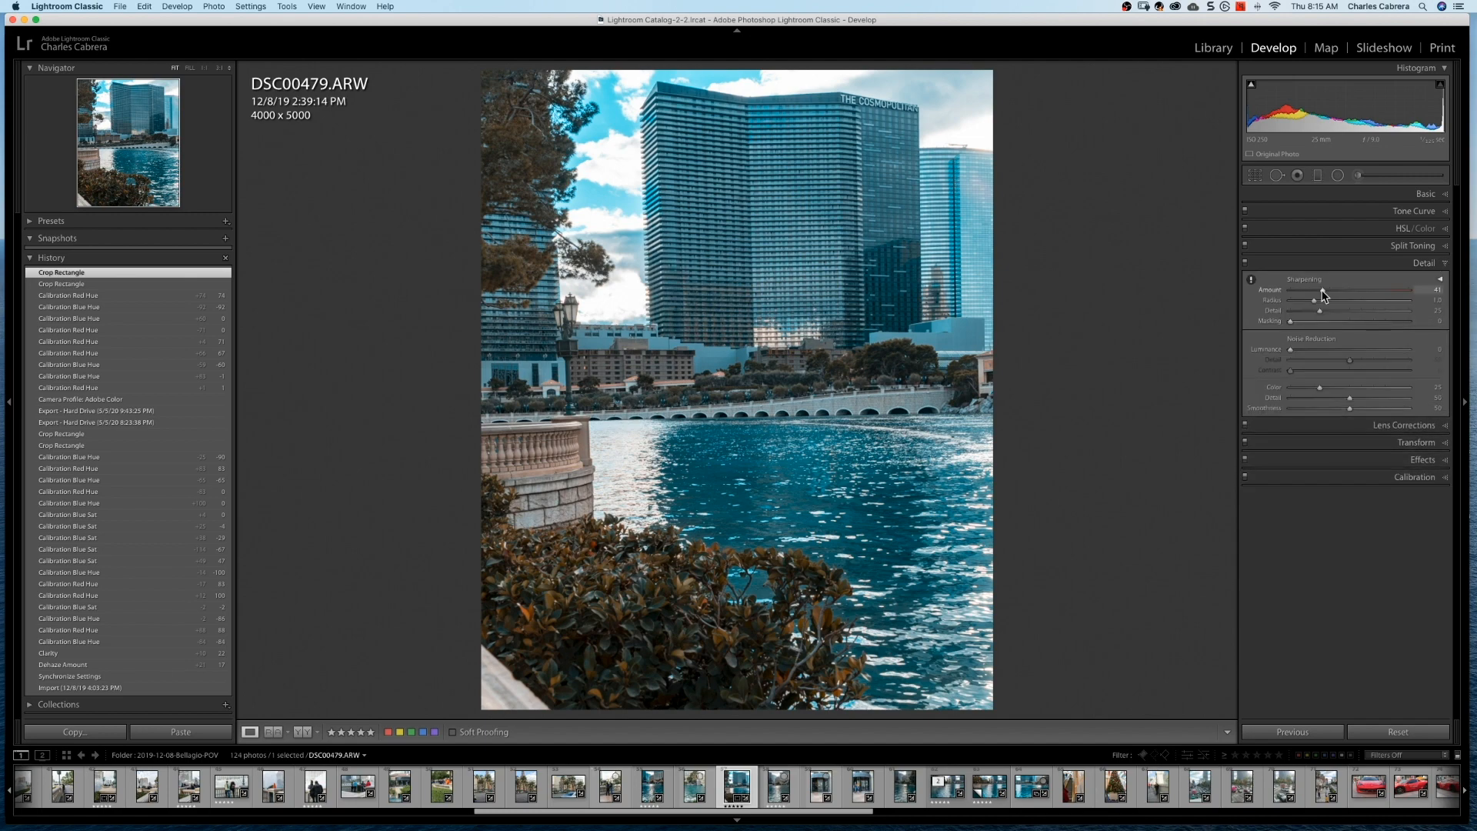
pyautogui.moveTo(1322, 290); pyautogui.dragTo(1365, 291)
pyautogui.keyDown('alt'); pyautogui.click(1291, 323); pyautogui.keyUp('alt')
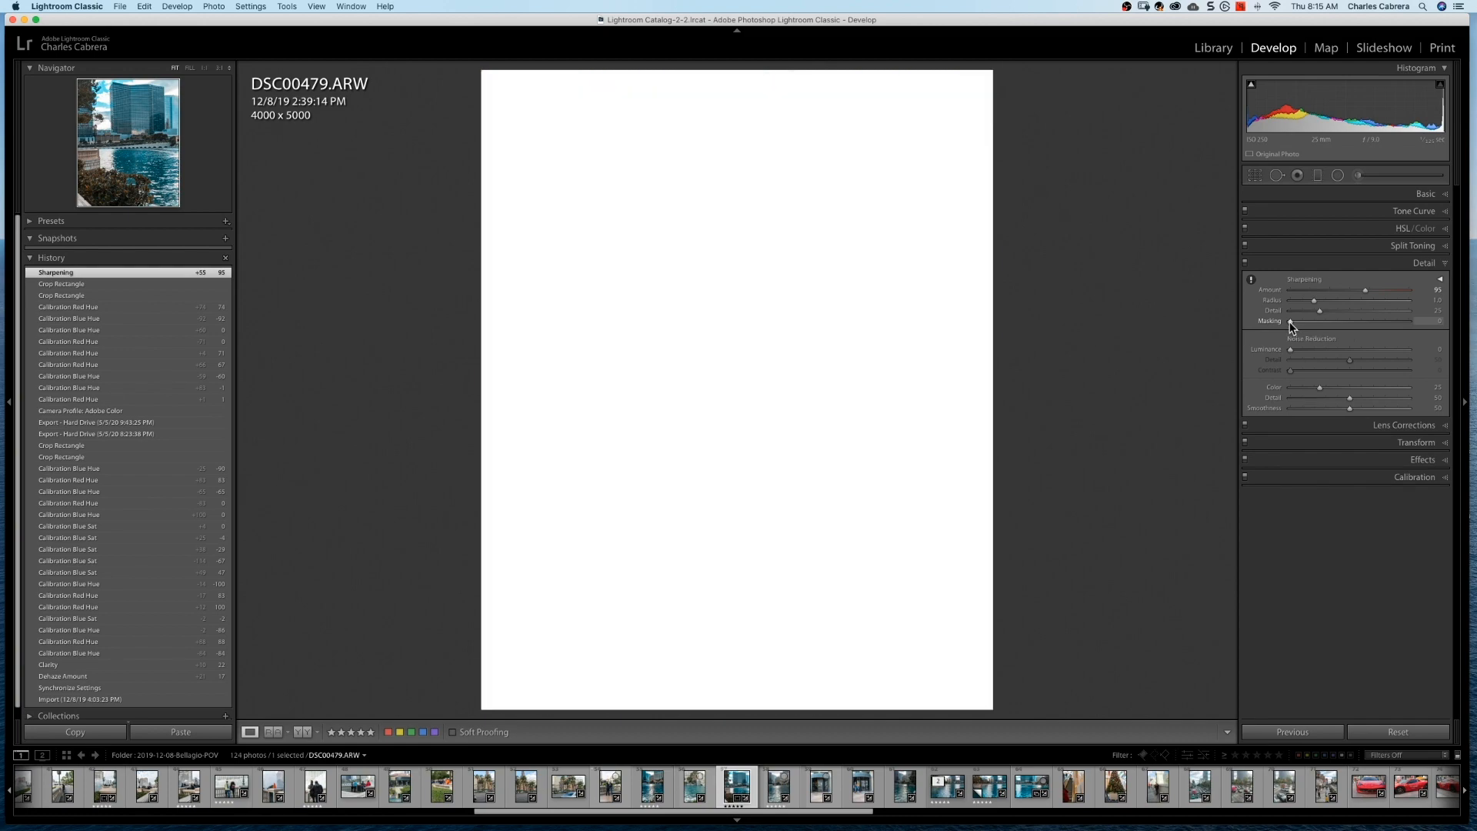
pyautogui.moveTo(1290, 322); pyautogui.dragTo(1353, 329)
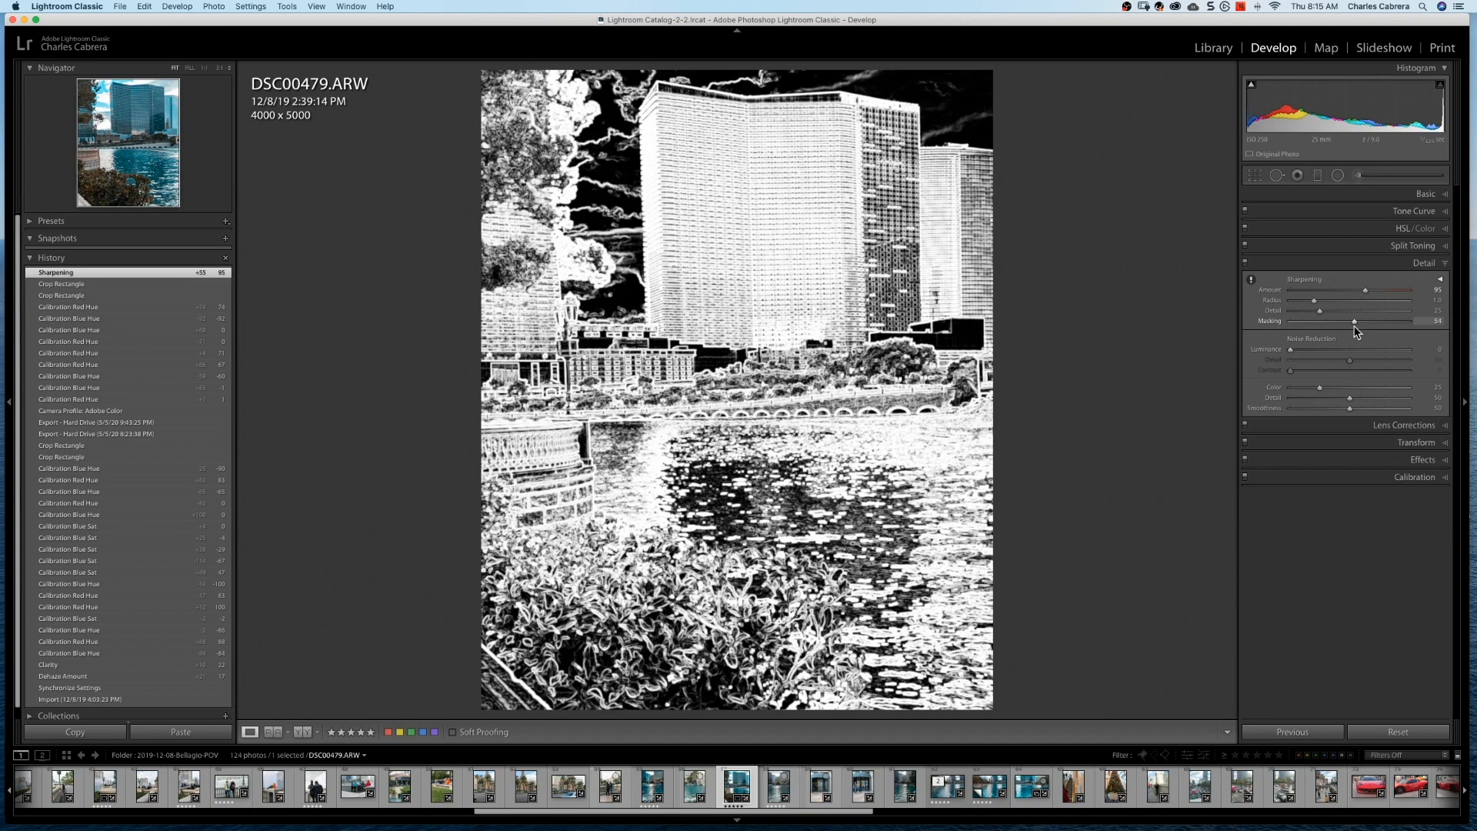
pyautogui.moveTo(1356, 326); pyautogui.dragTo(1359, 326)
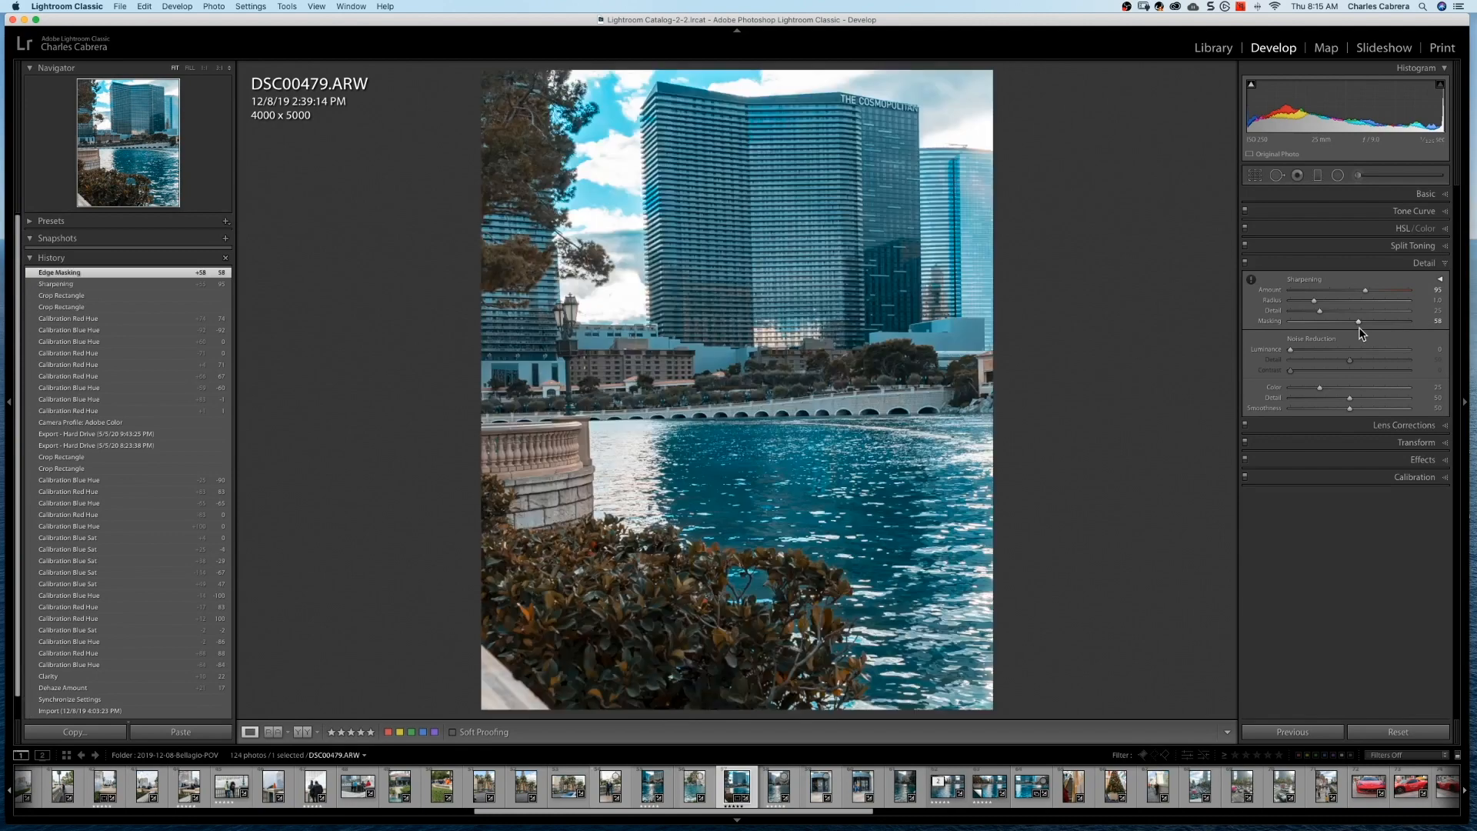
# Step: Examine the buildings up close with the Detail adjustments switched off and back on to compare the sharpening
pyautogui.click(897, 303)
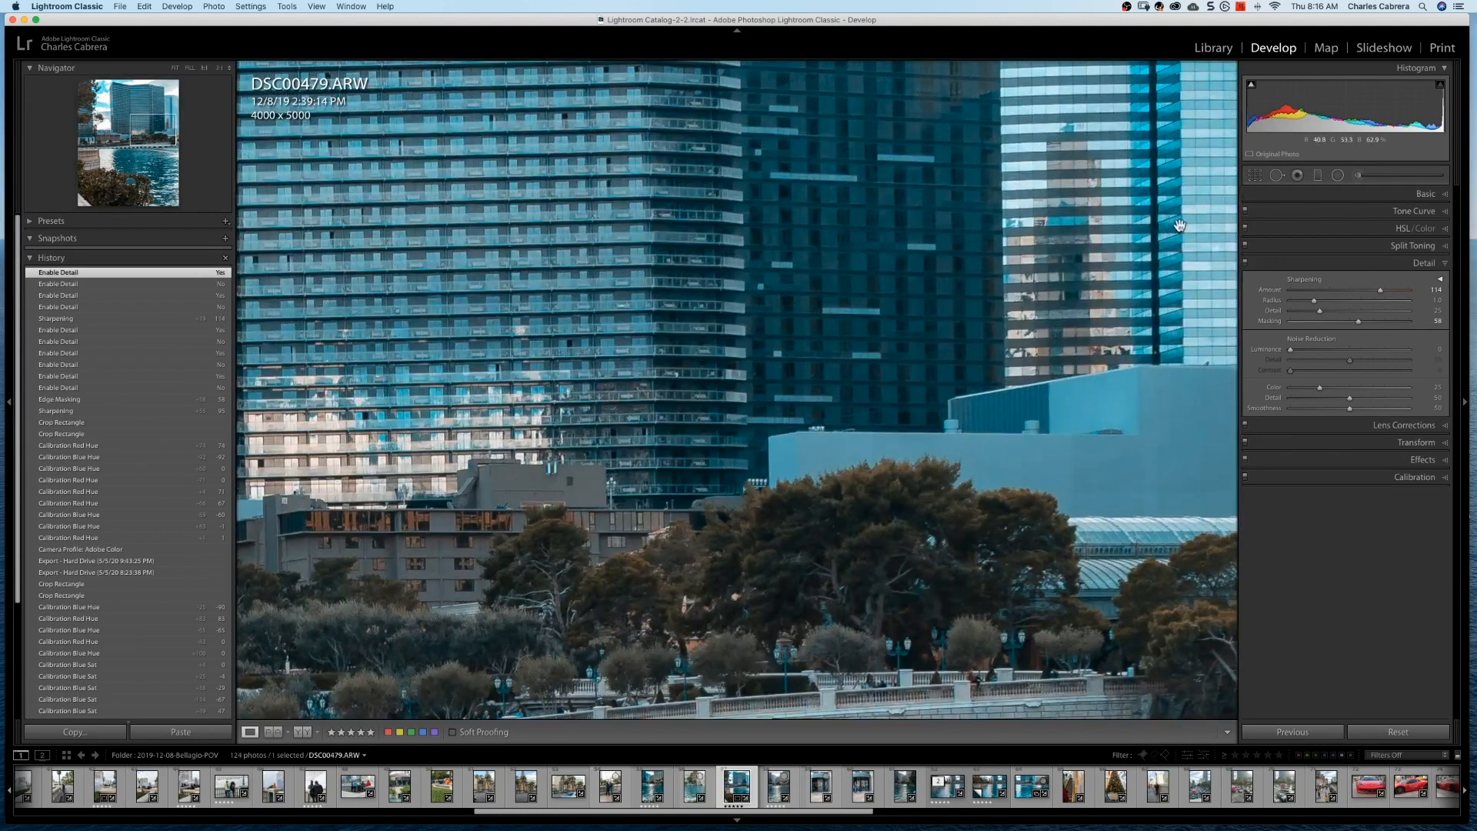
pyautogui.click(1244, 262)
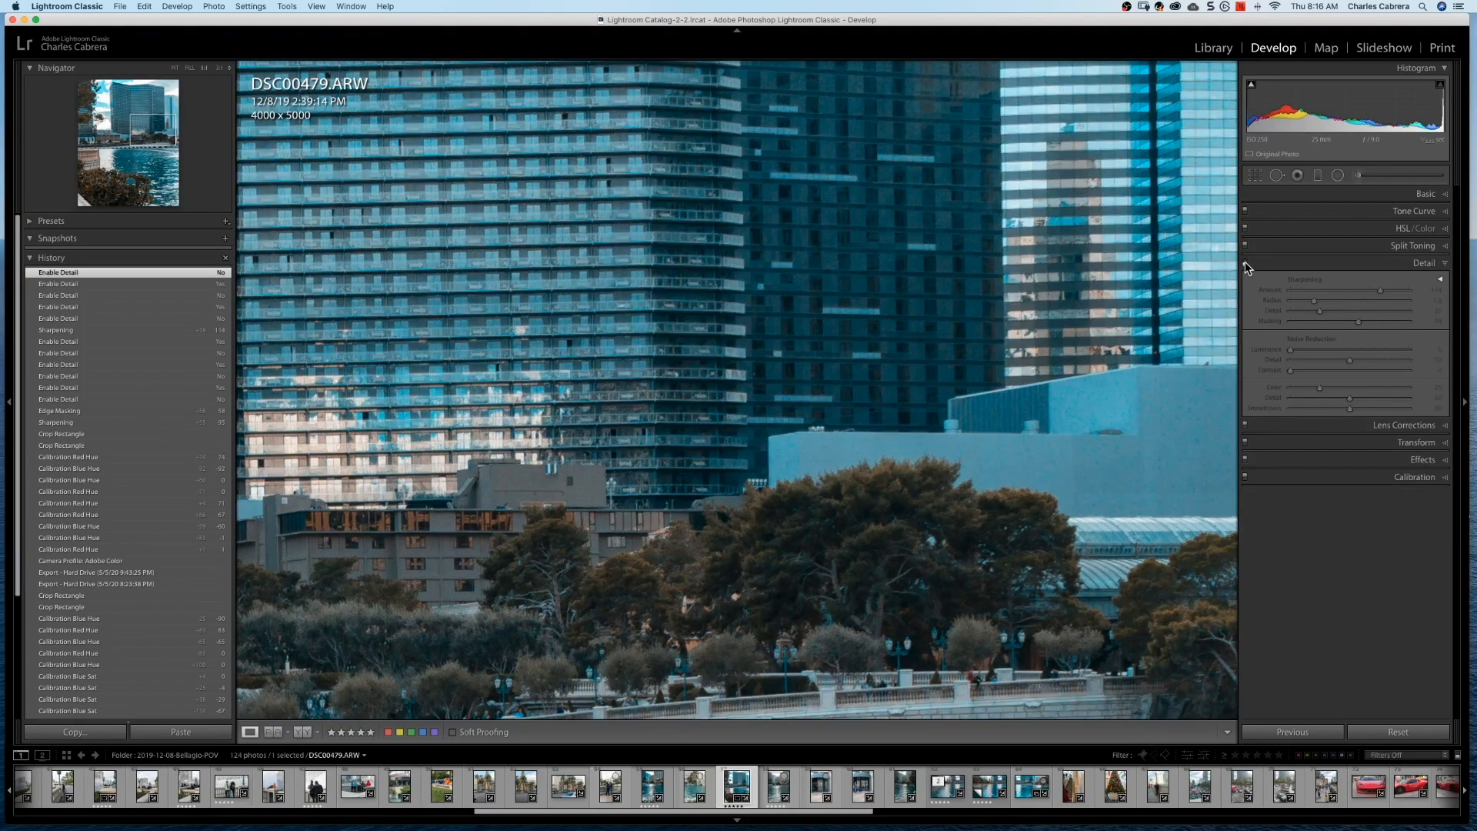
pyautogui.click(1244, 262)
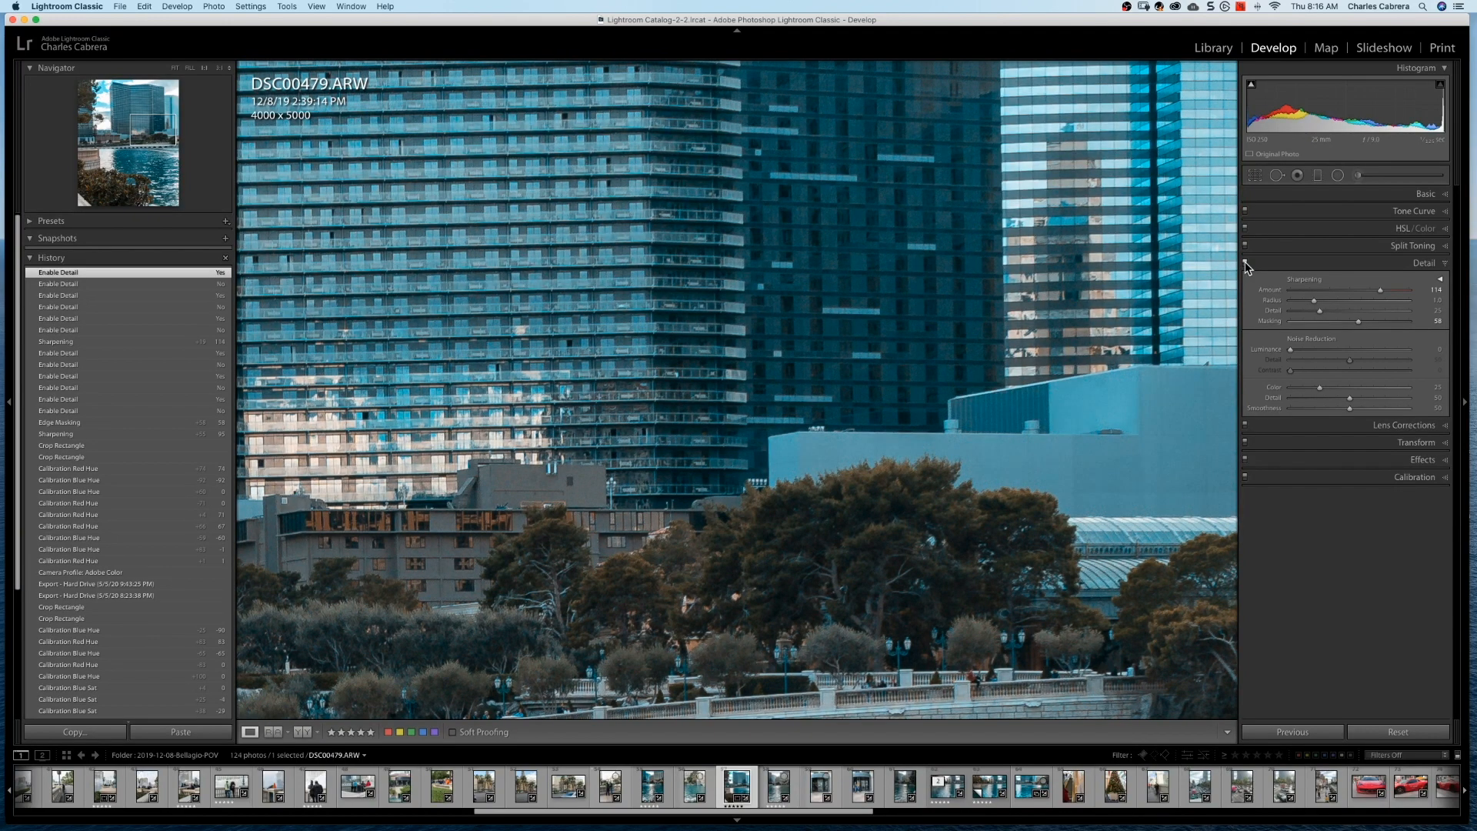
# Step: Switch to the Library module, start exporting DSC00479.ARW, and set the JPEG quality to 73
pyautogui.click(1219, 49)
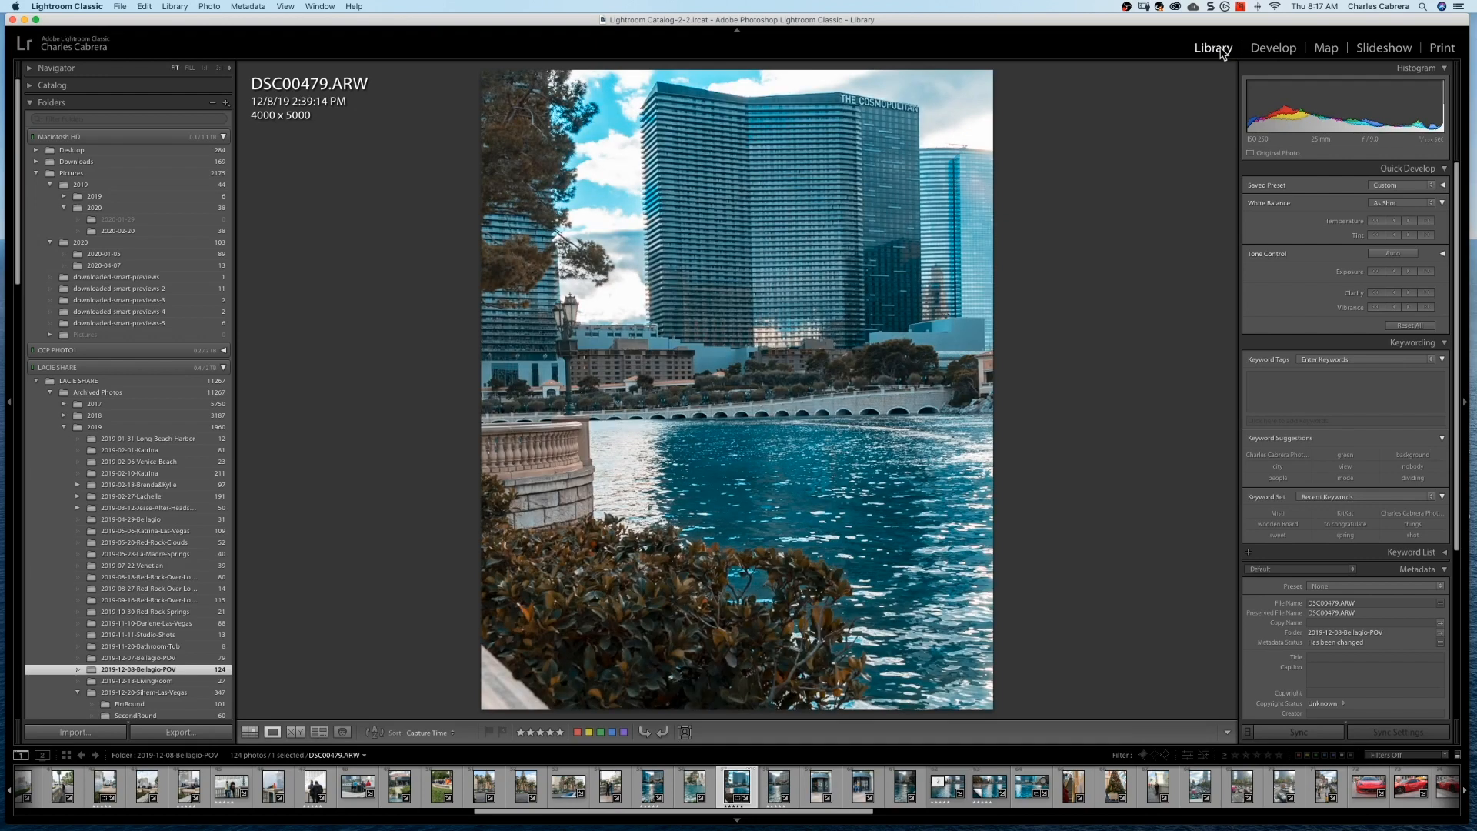
pyautogui.click(176, 733)
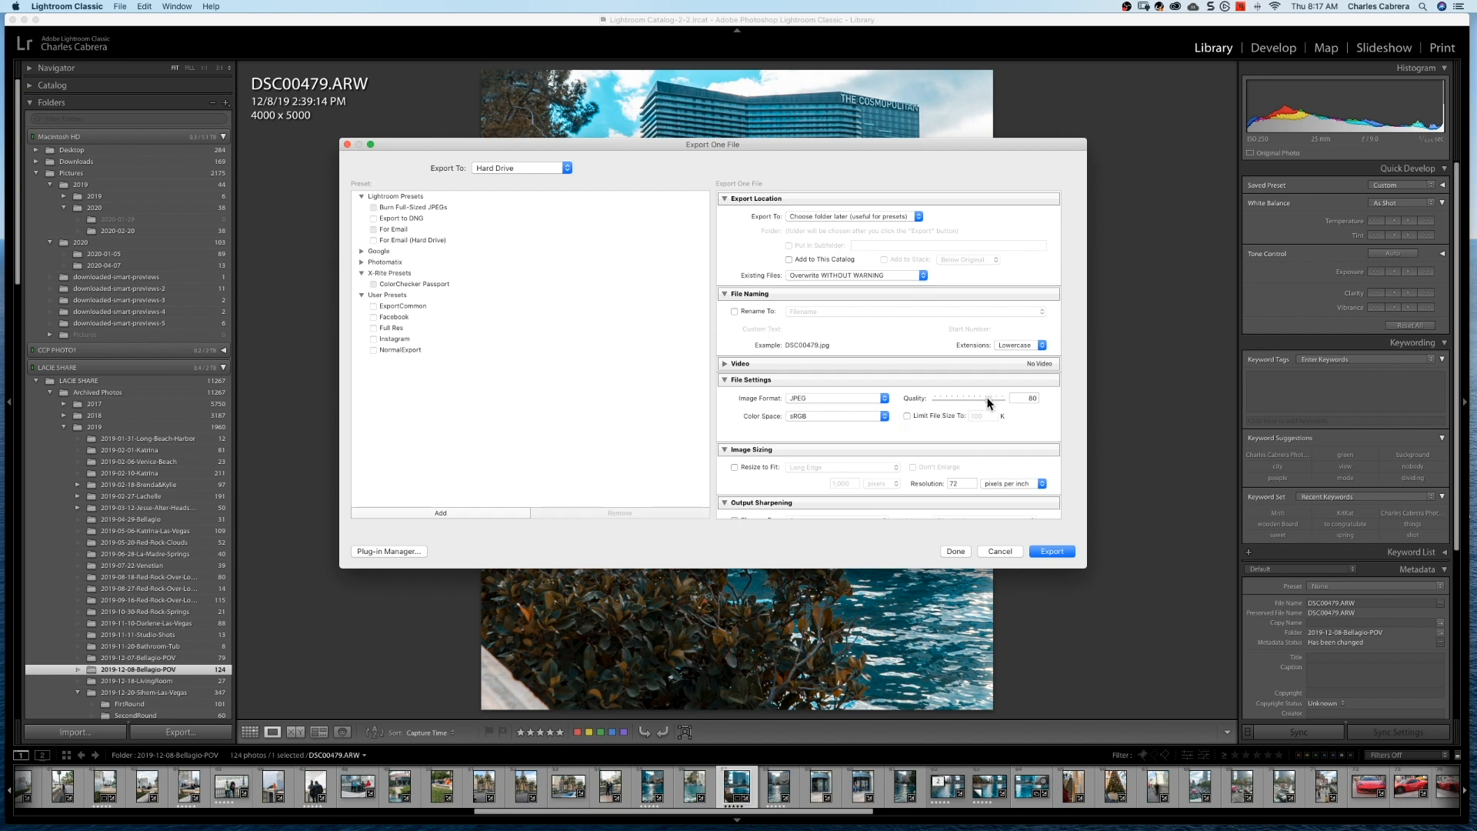
pyautogui.moveTo(990, 402); pyautogui.dragTo(985, 402)
# Step: Enable resizing for the export and fit the short edge to 1080 pixels
pyautogui.scroll(-3, 925, 423)
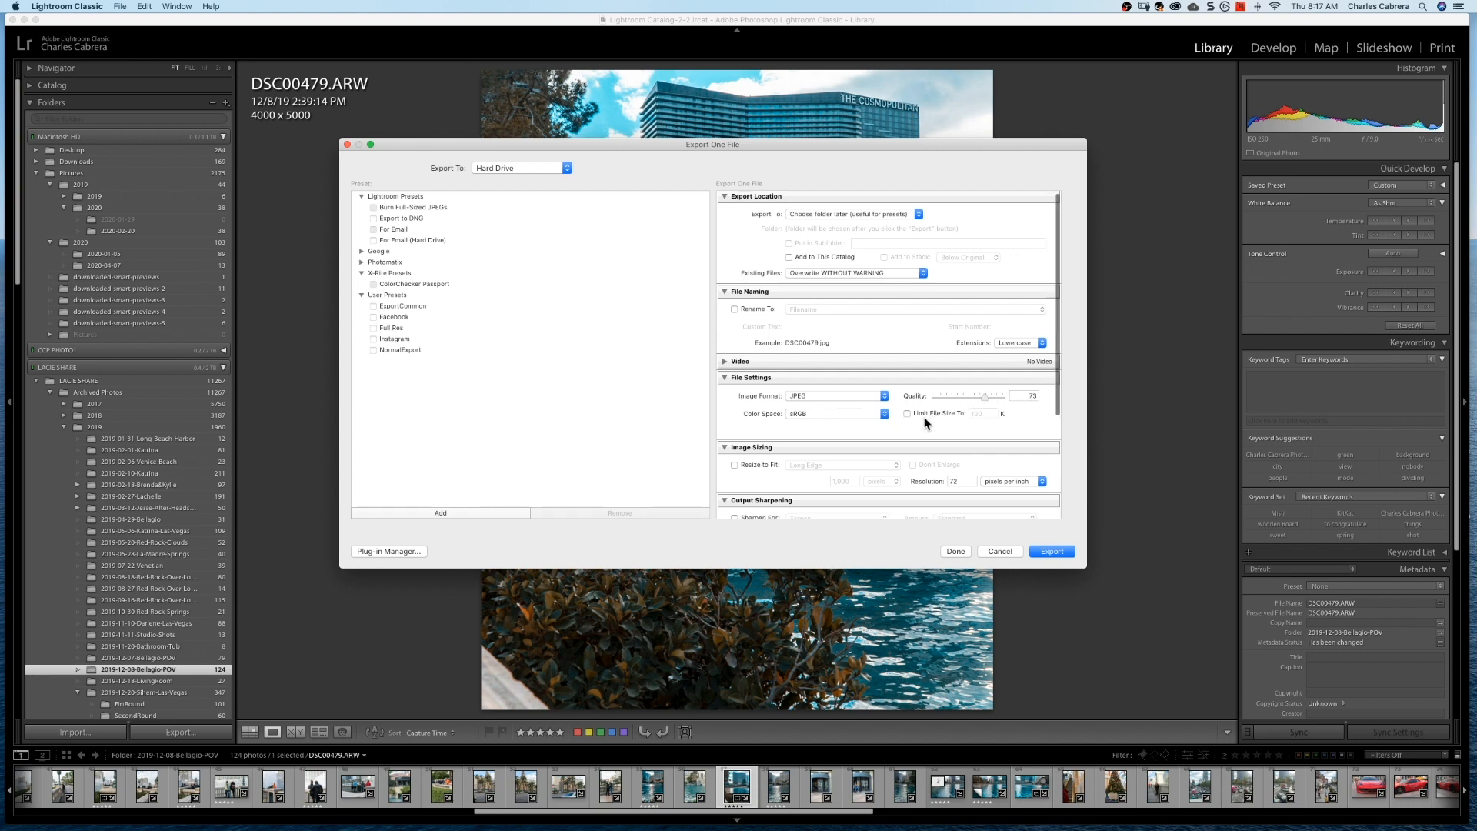
pyautogui.scroll(-3, 926, 422)
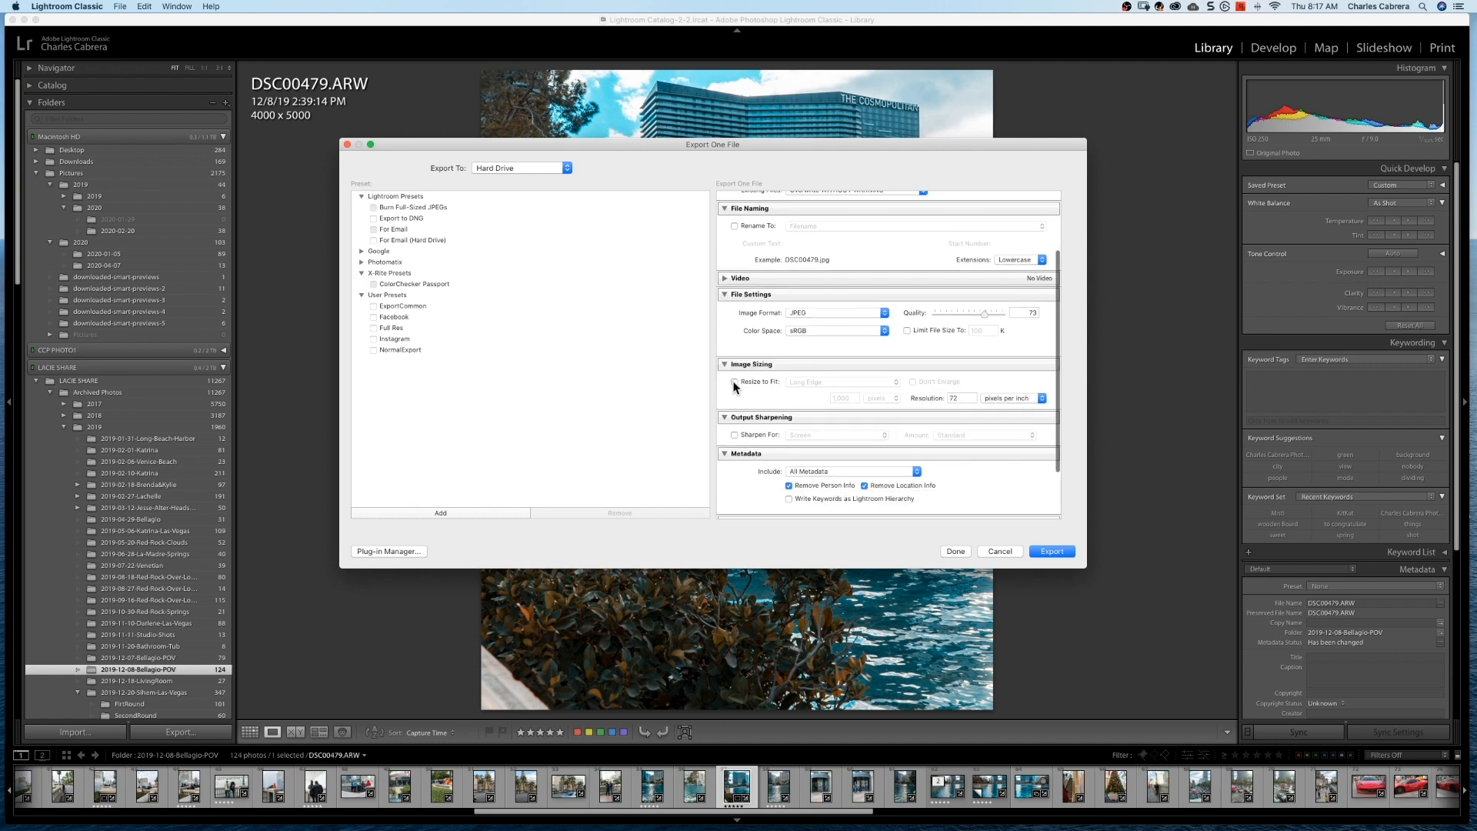
pyautogui.click(735, 382)
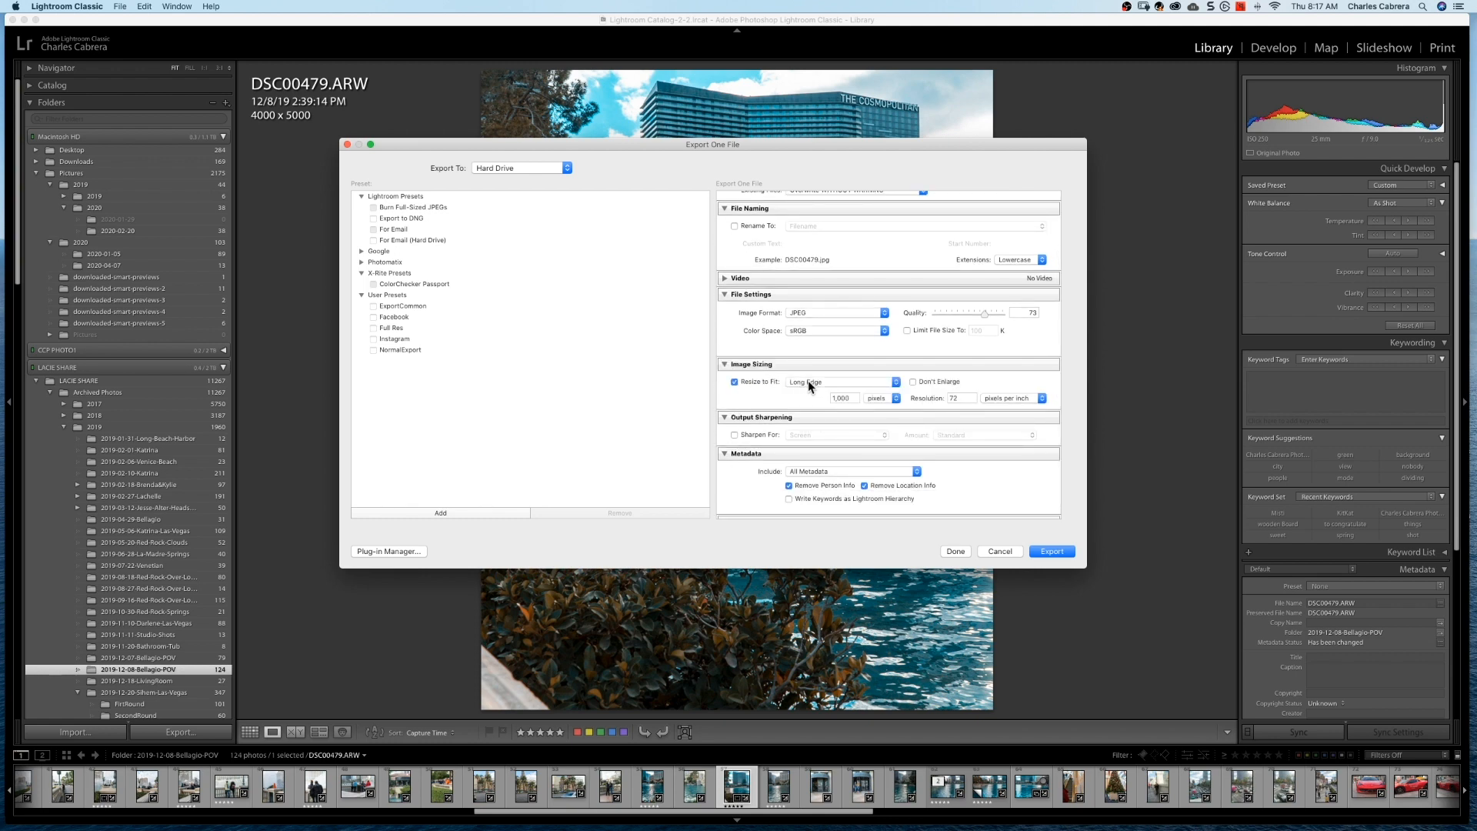
pyautogui.click(808, 383)
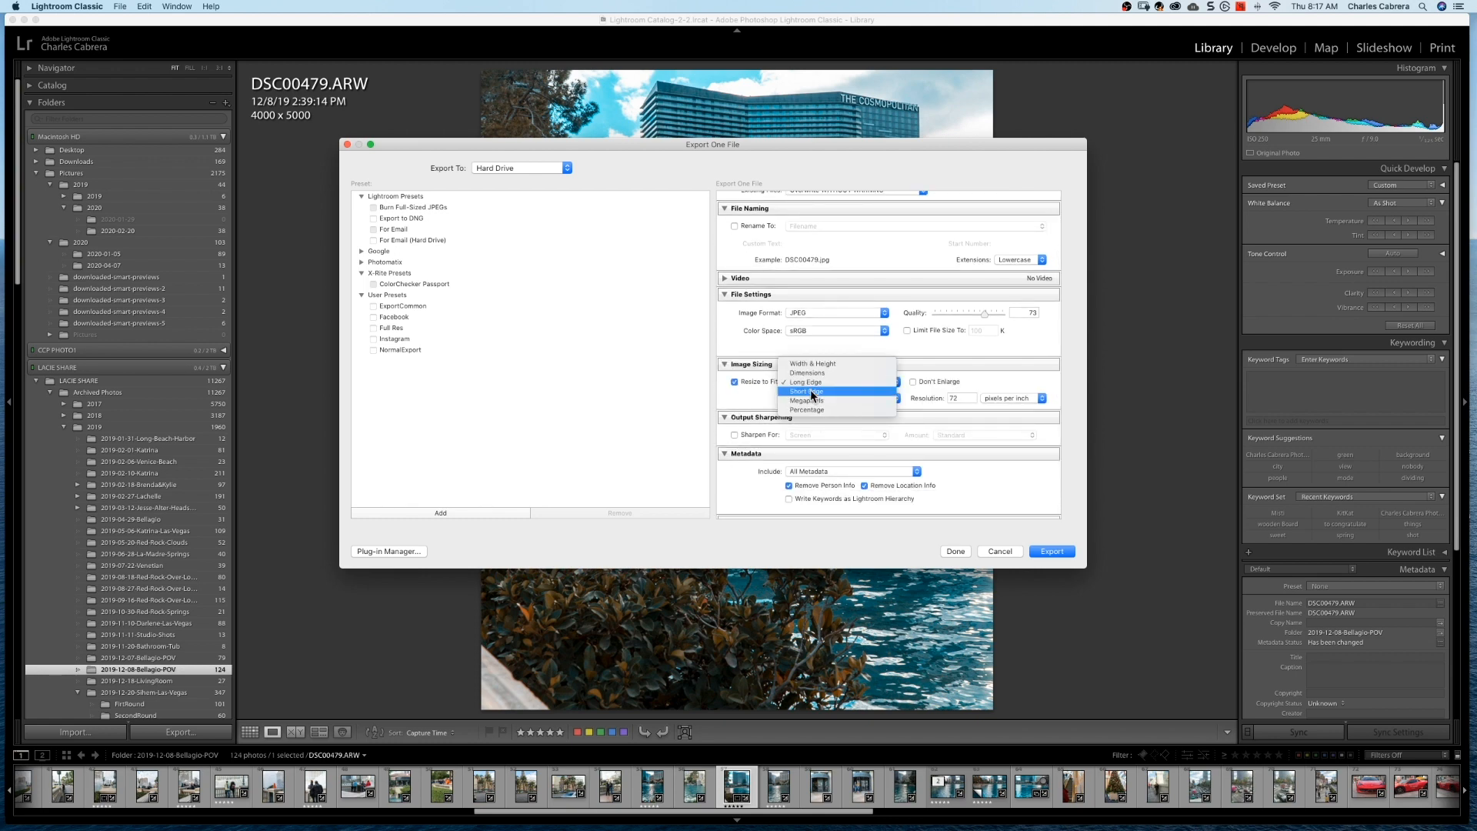
pyautogui.click(806, 392)
pyautogui.doubleClick(856, 398)
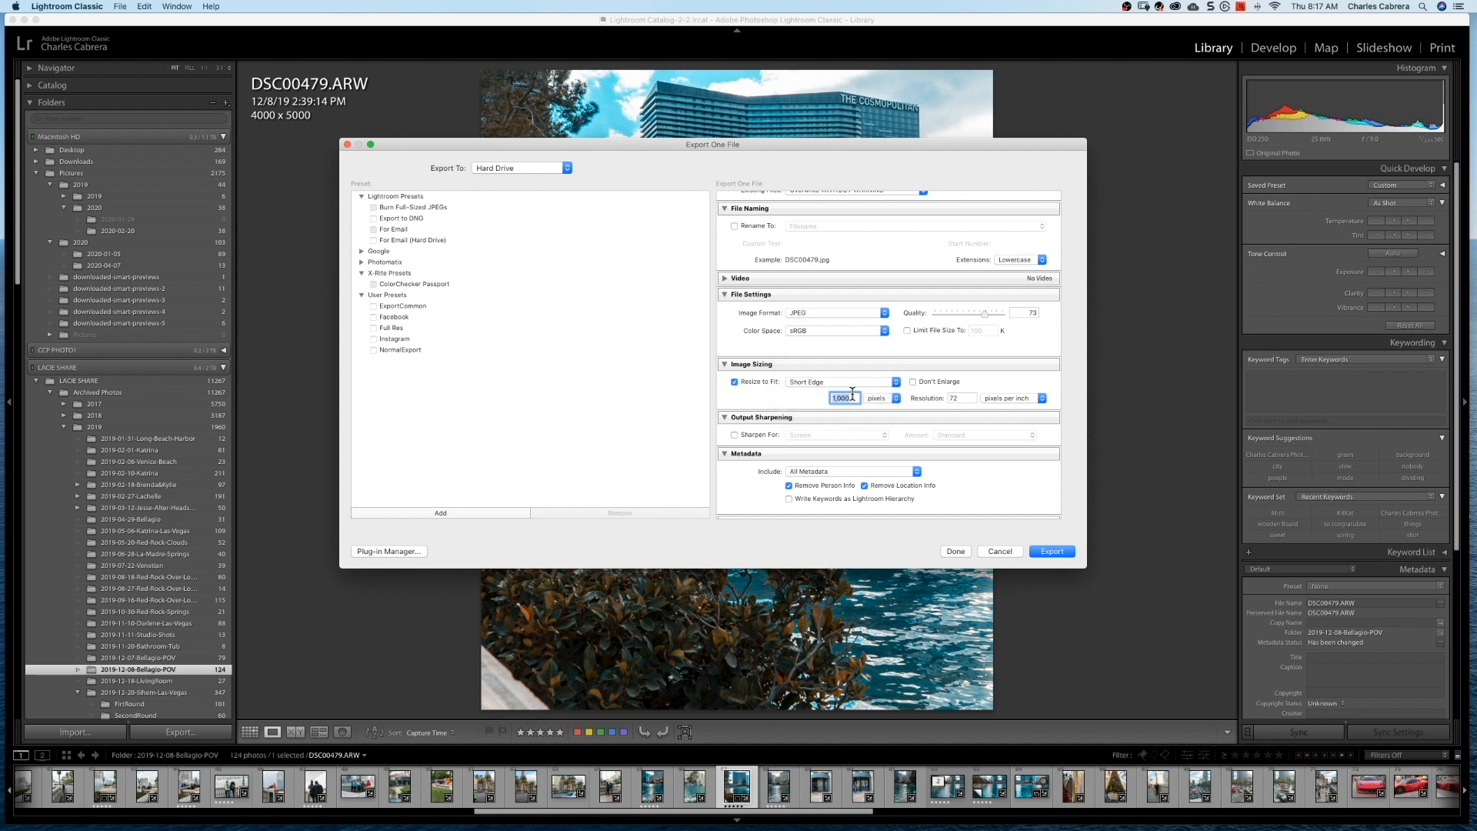
pyautogui.write('1080')
pyautogui.press('Return')
# Step: Collapse the Output Sharpening settings and export the photo into the ExportForInstagram folder
pyautogui.click(725, 418)
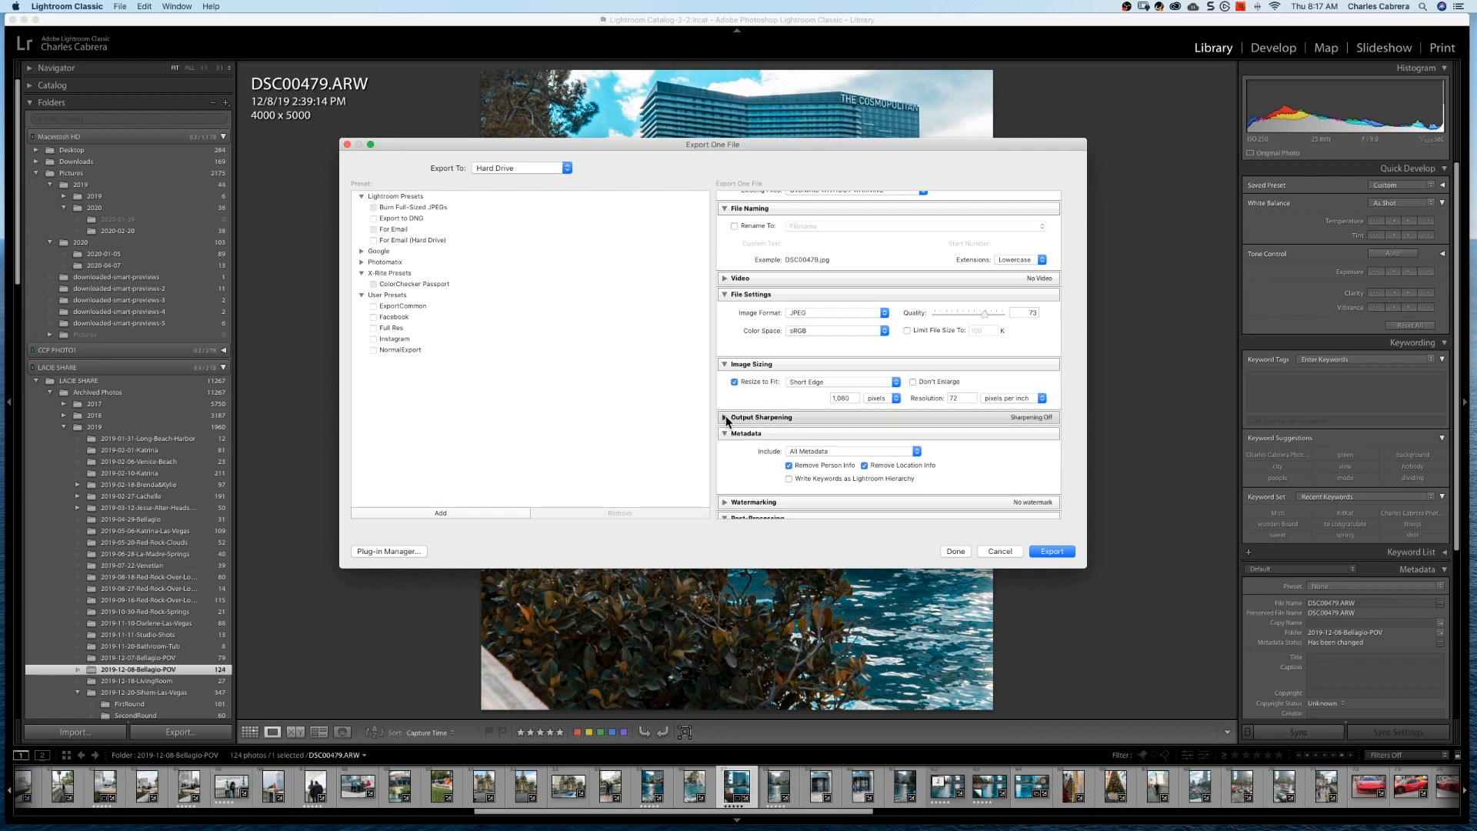
pyautogui.click(1041, 554)
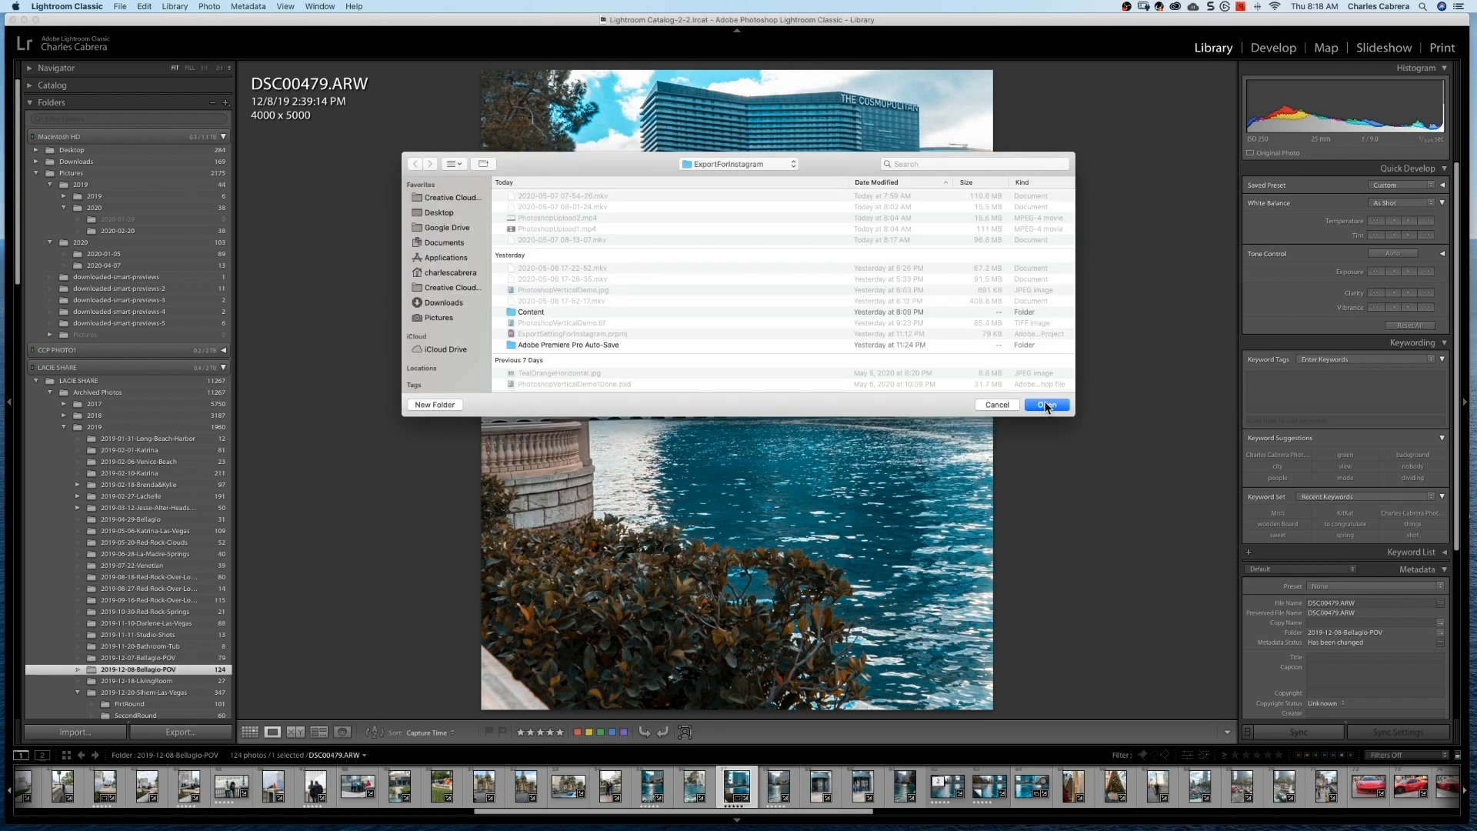
pyautogui.click(1046, 406)
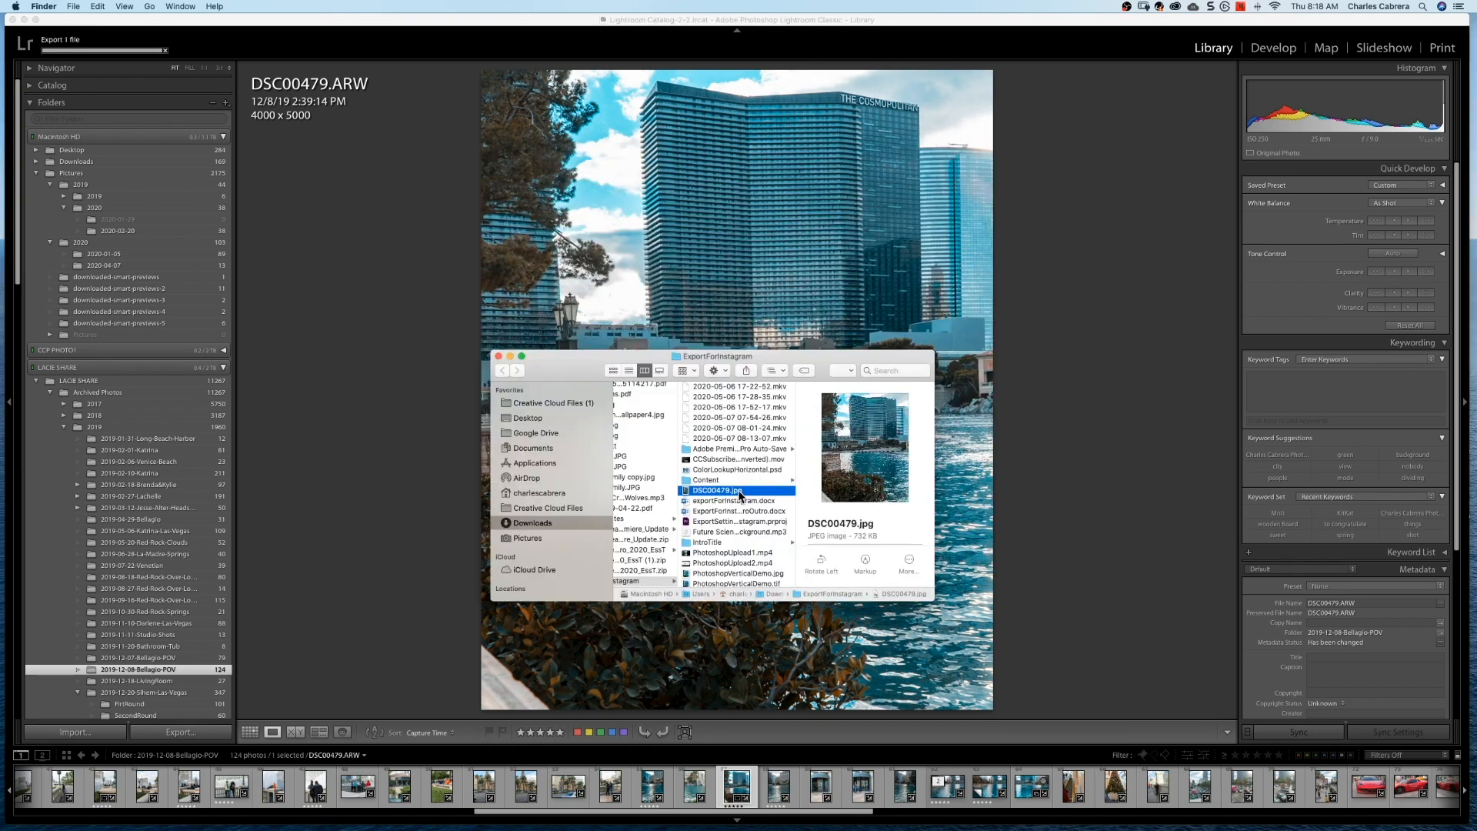